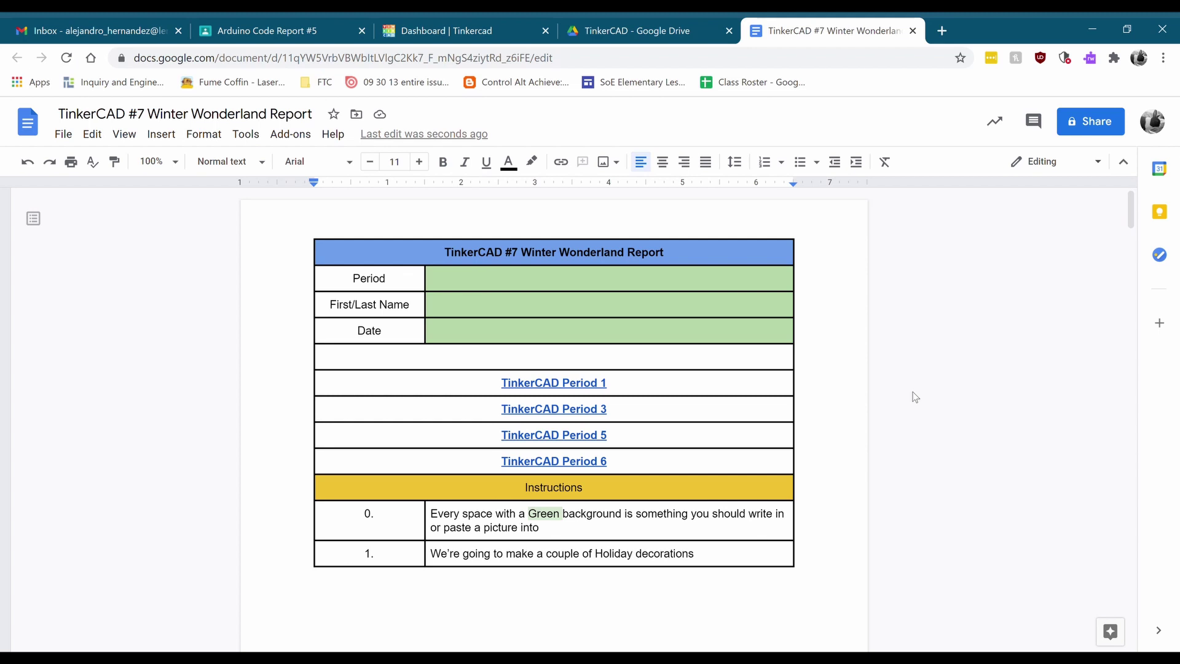
# Switch from the Winter Wonderland report to the TinkerCAD folder in Google Drive.
pyautogui.click(684, 36)
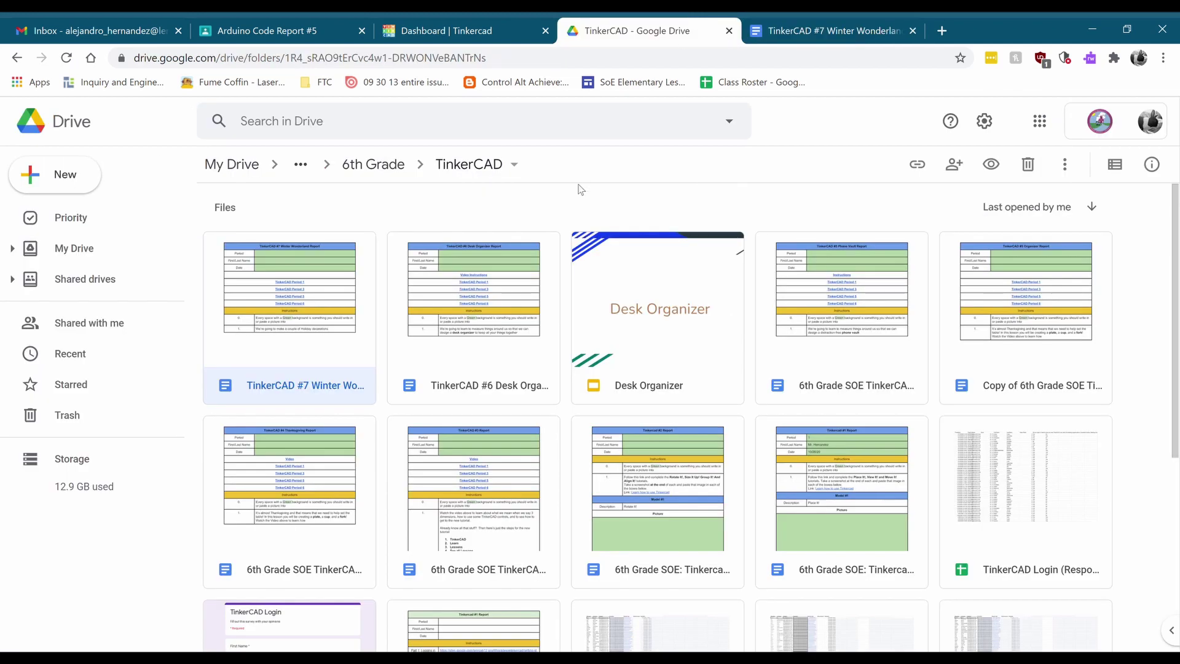
# Go to the Tinkercad dashboard listing the Snowflake and Christmas Tree designs.
pyautogui.click(418, 31)
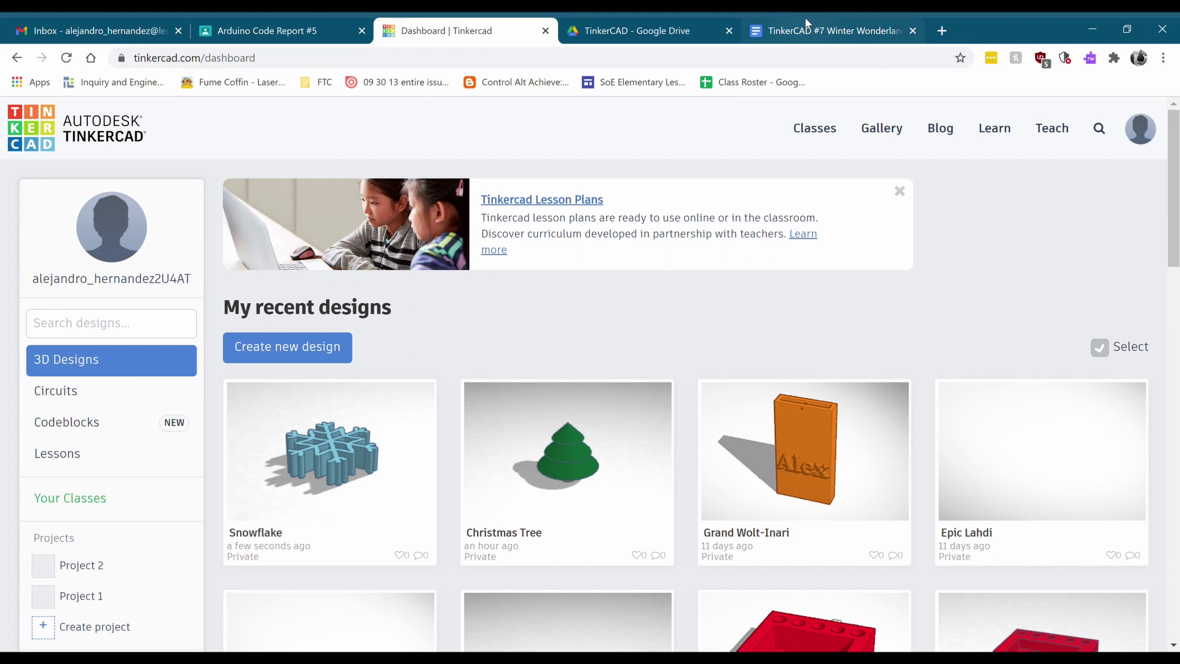
pyautogui.click(820, 34)
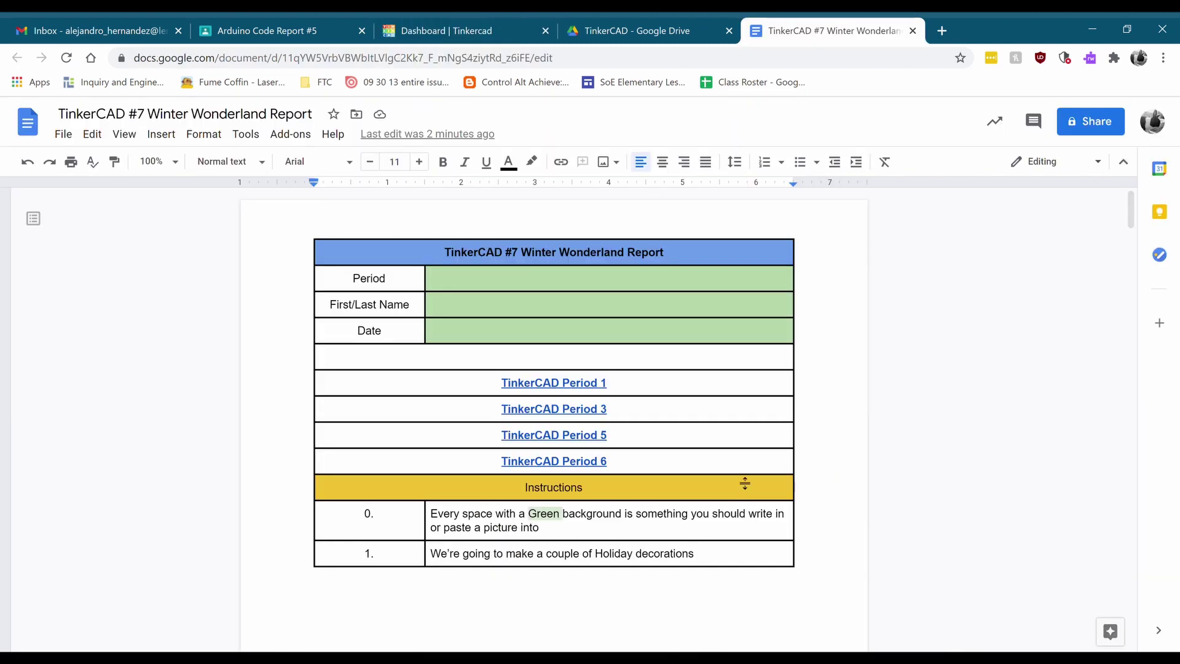
pyautogui.scroll(-12, 741, 461)
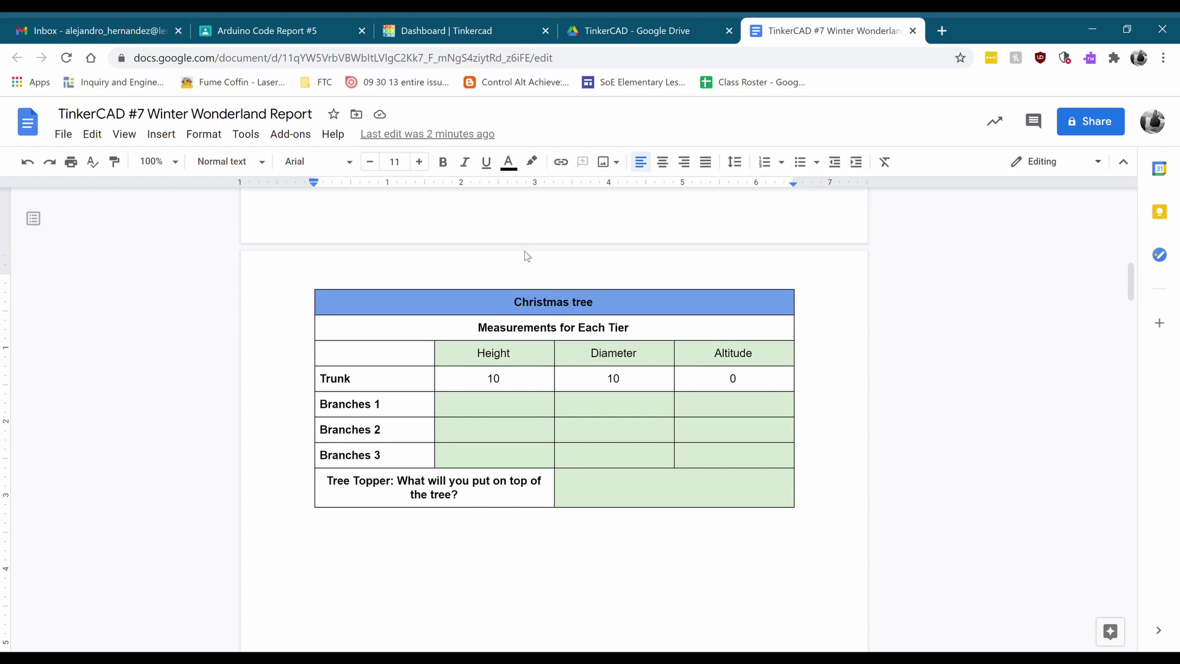
pyautogui.click(596, 404)
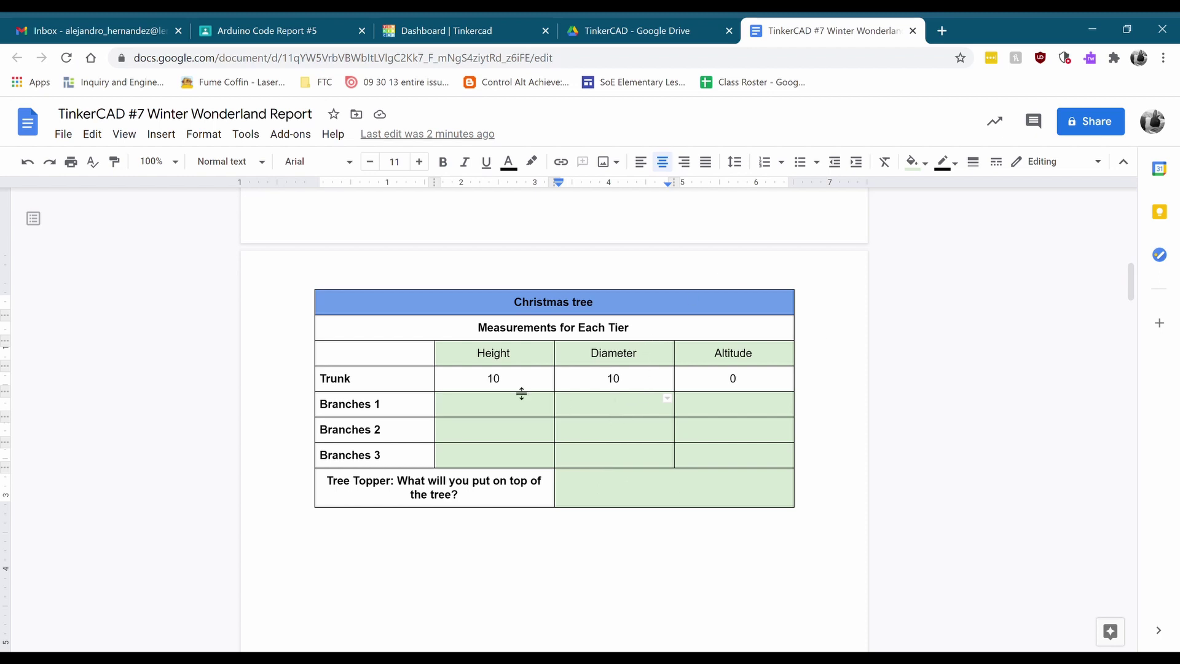
pyautogui.click(412, 385)
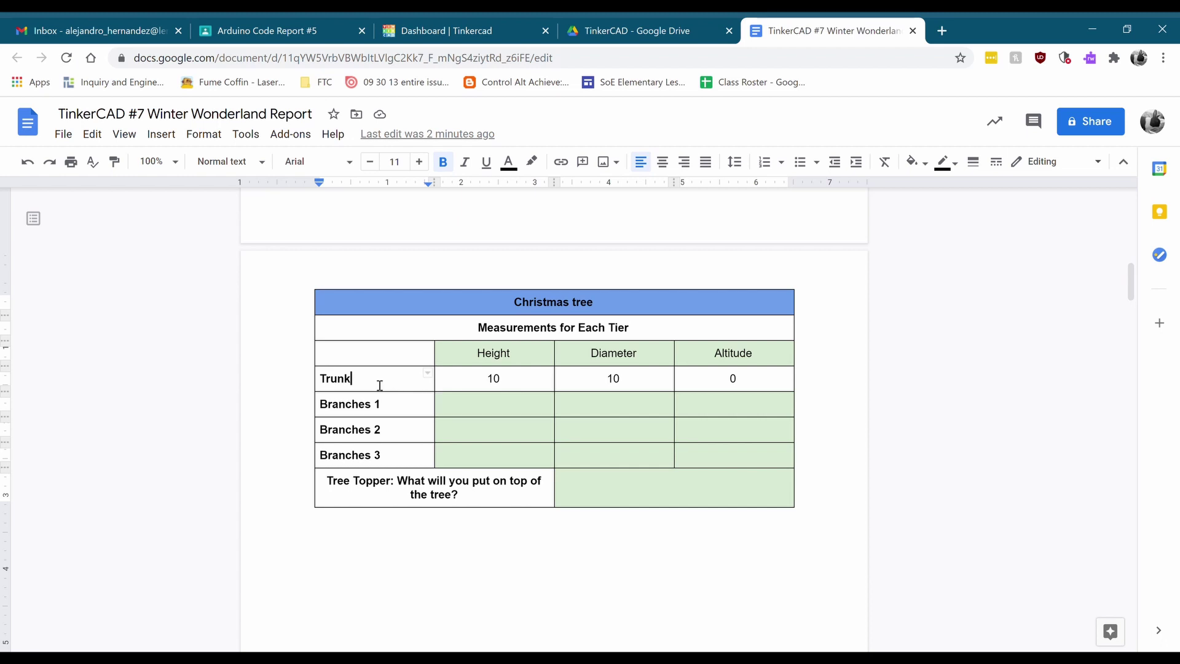
pyautogui.click(489, 380)
pyautogui.doubleClick(498, 380)
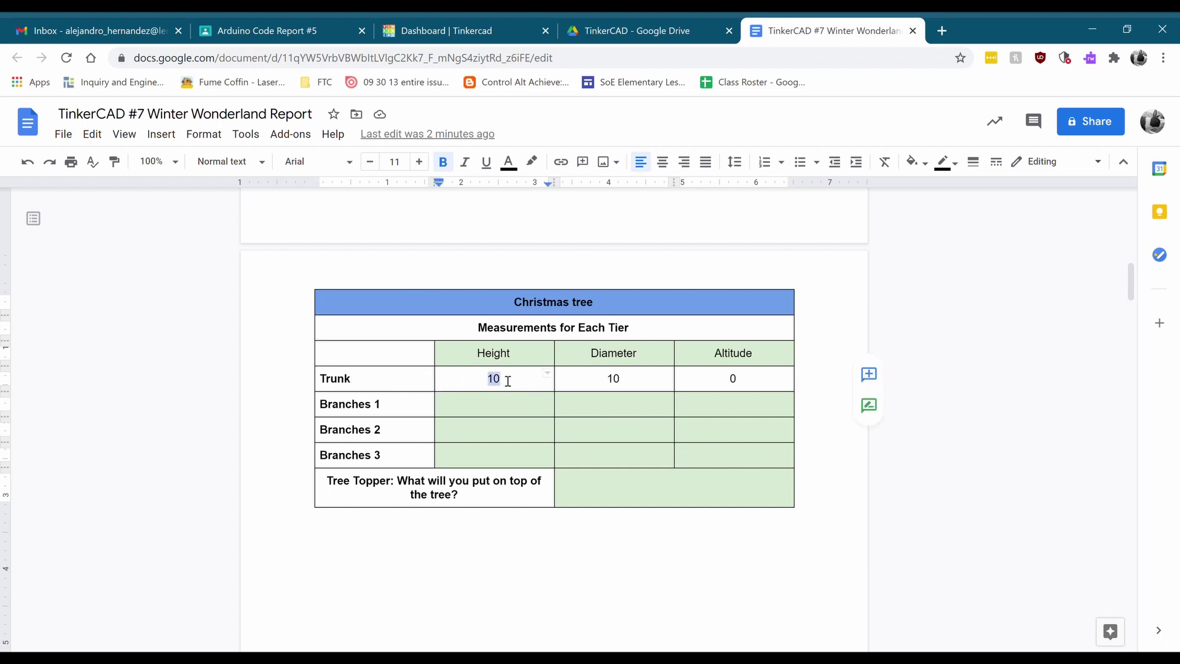
pyautogui.click(600, 382)
pyautogui.doubleClick(627, 382)
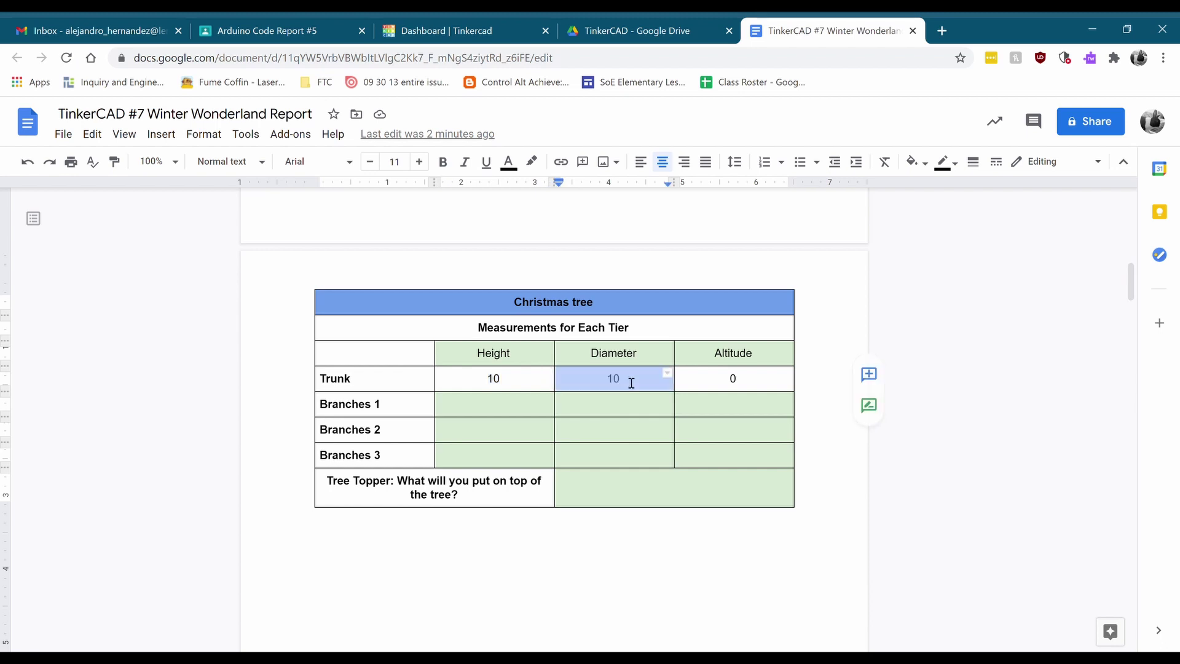
pyautogui.click(629, 382)
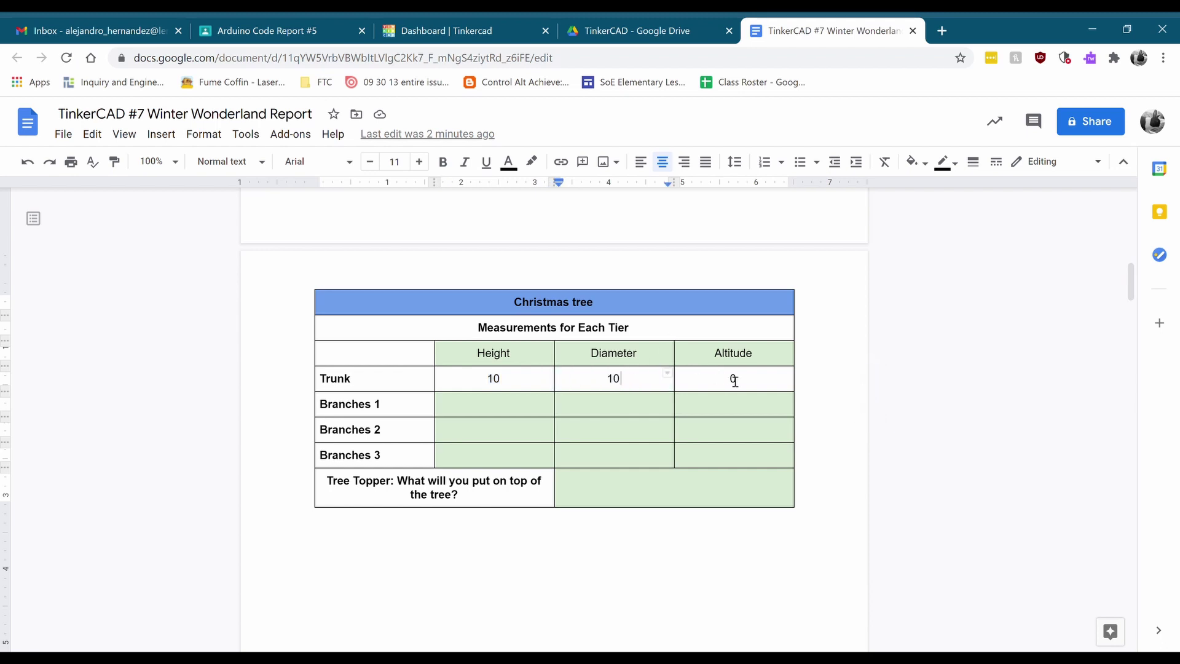
pyautogui.click(760, 376)
pyautogui.click(401, 412)
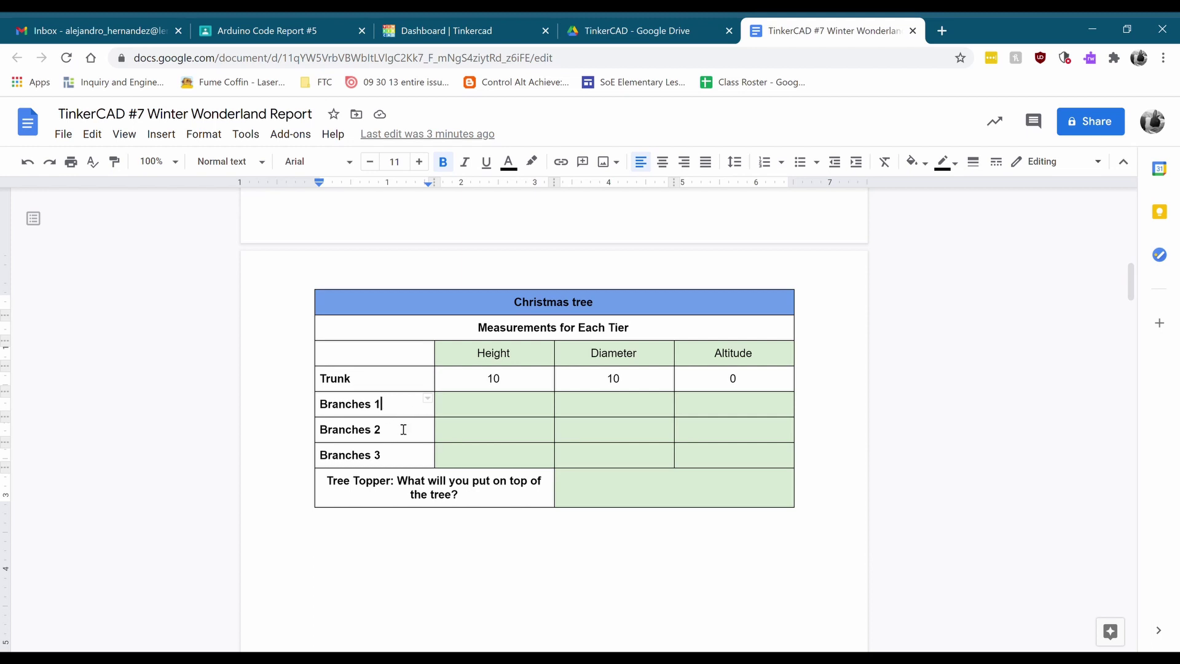
pyautogui.click(404, 433)
pyautogui.click(636, 492)
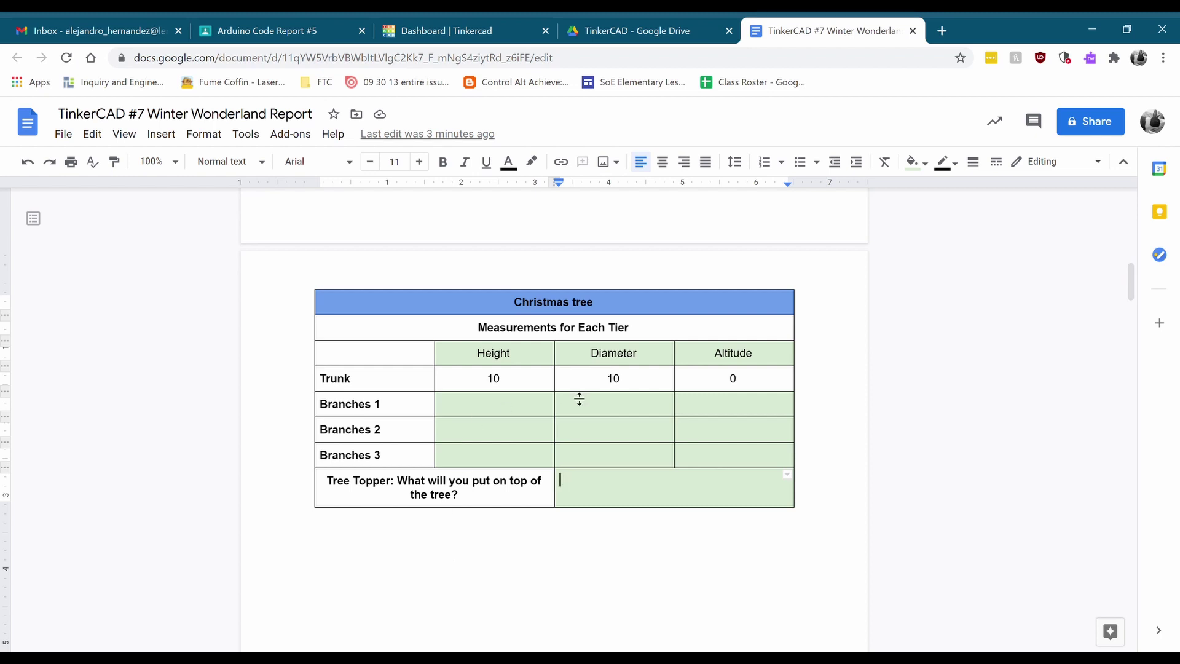
pyautogui.click(538, 415)
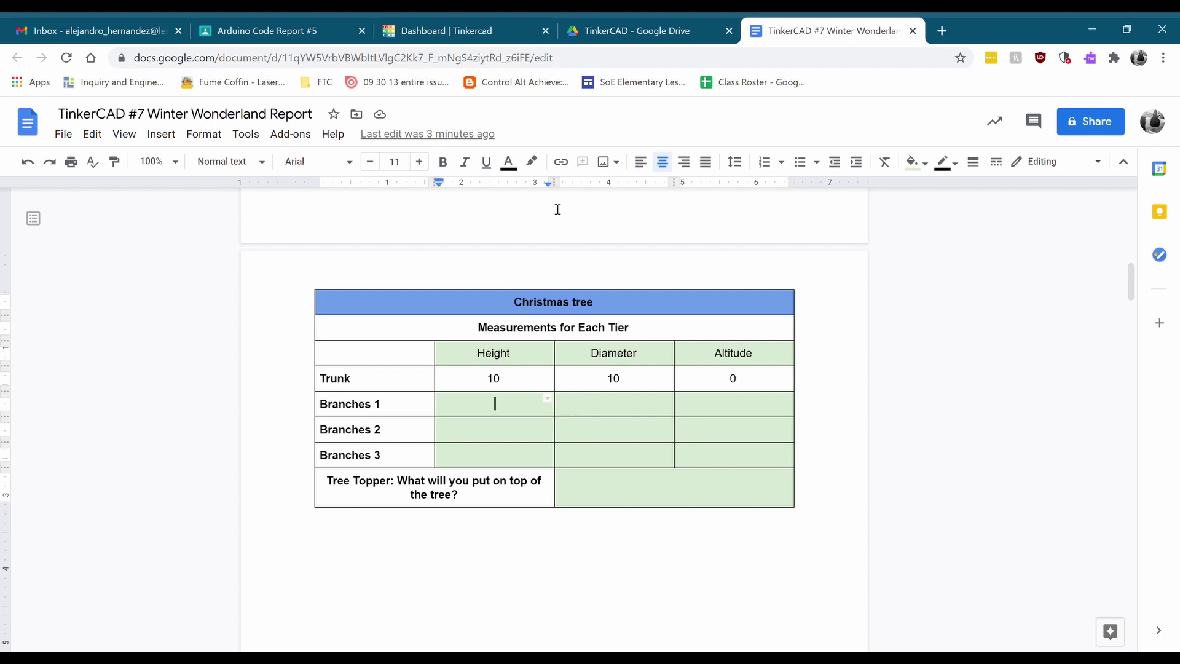
pyautogui.click(481, 27)
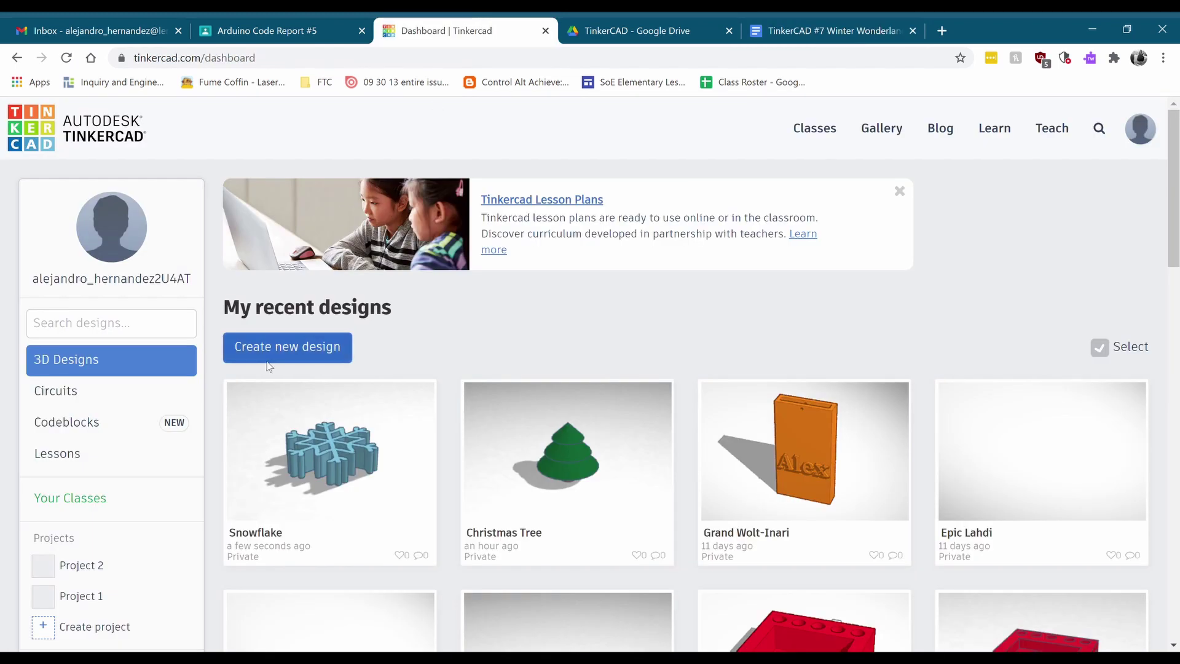
# Create a new 3D design named 'My Christmas Tree'.
pyautogui.click(306, 352)
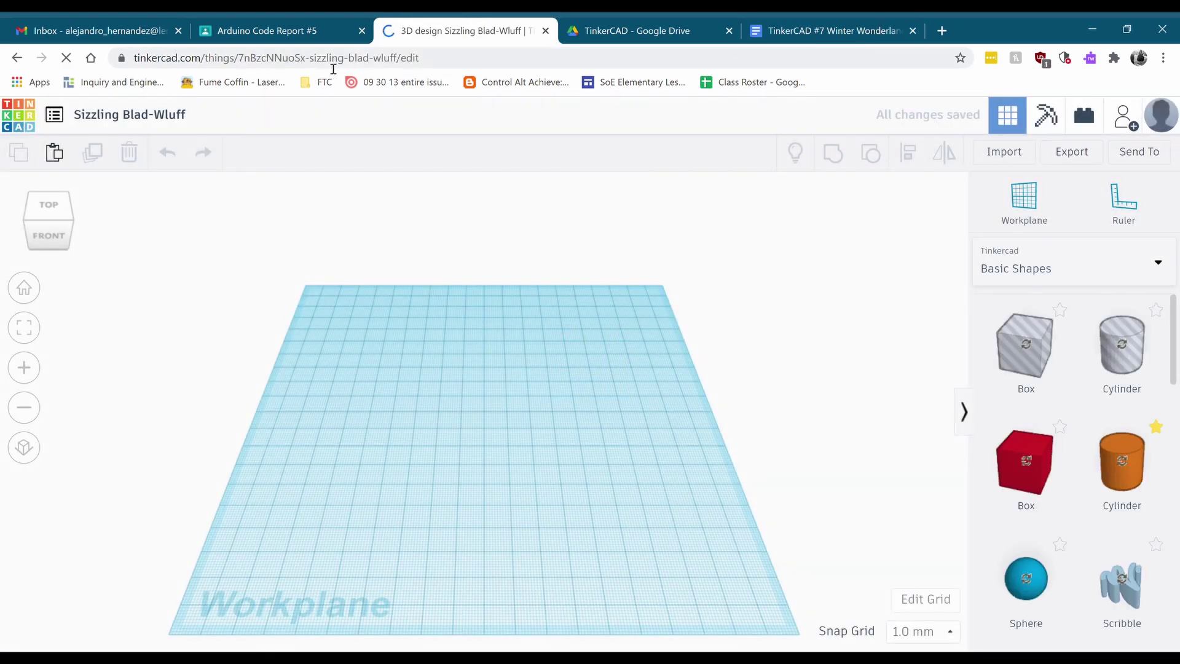
pyautogui.click(165, 121)
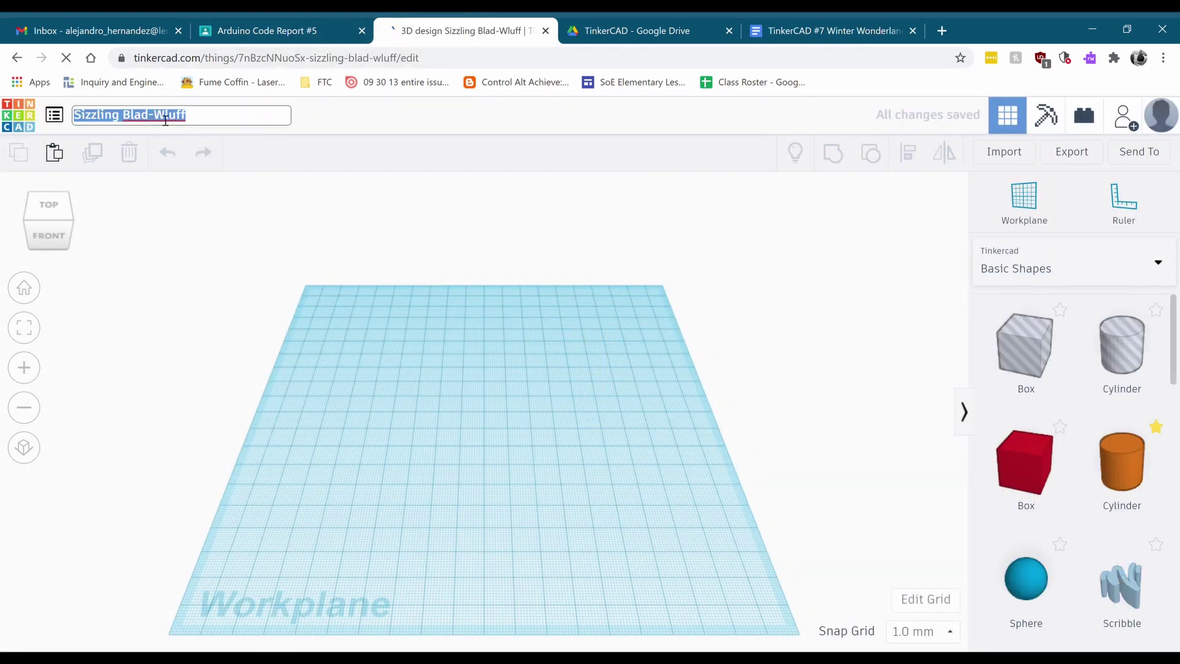
pyautogui.write('Mt')
pyautogui.write(' Chreis')
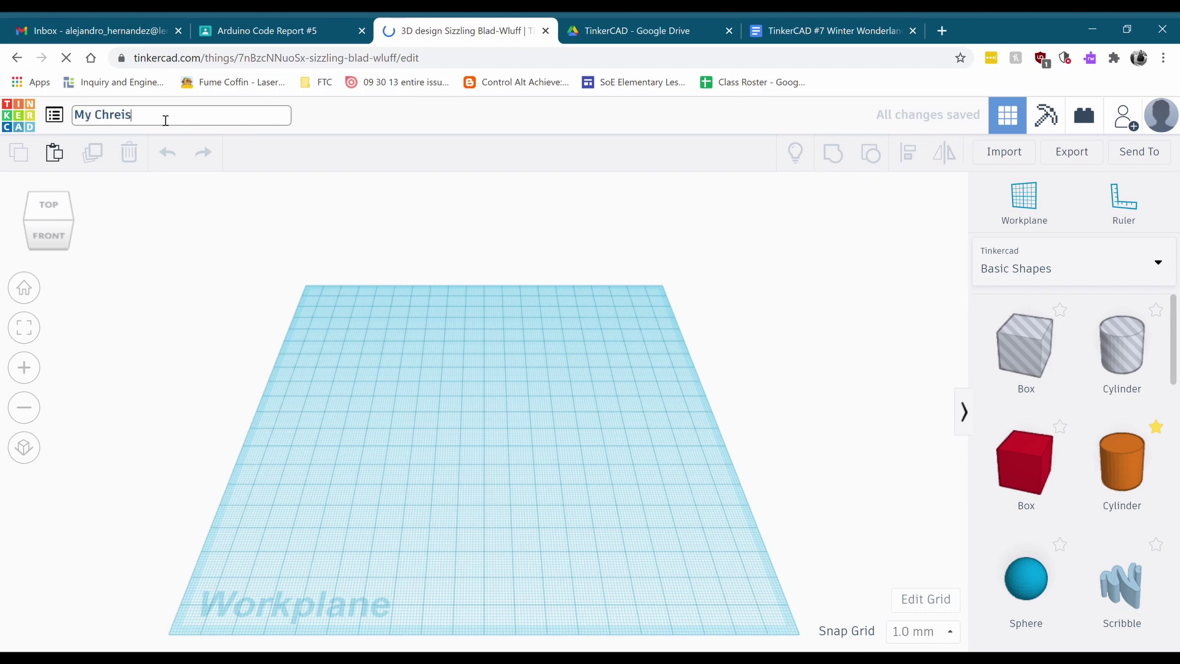
pyautogui.press('BackSpace')
pyautogui.press('BackSpace')
pyautogui.press('BackSpace')
pyautogui.write('istmas Tree')
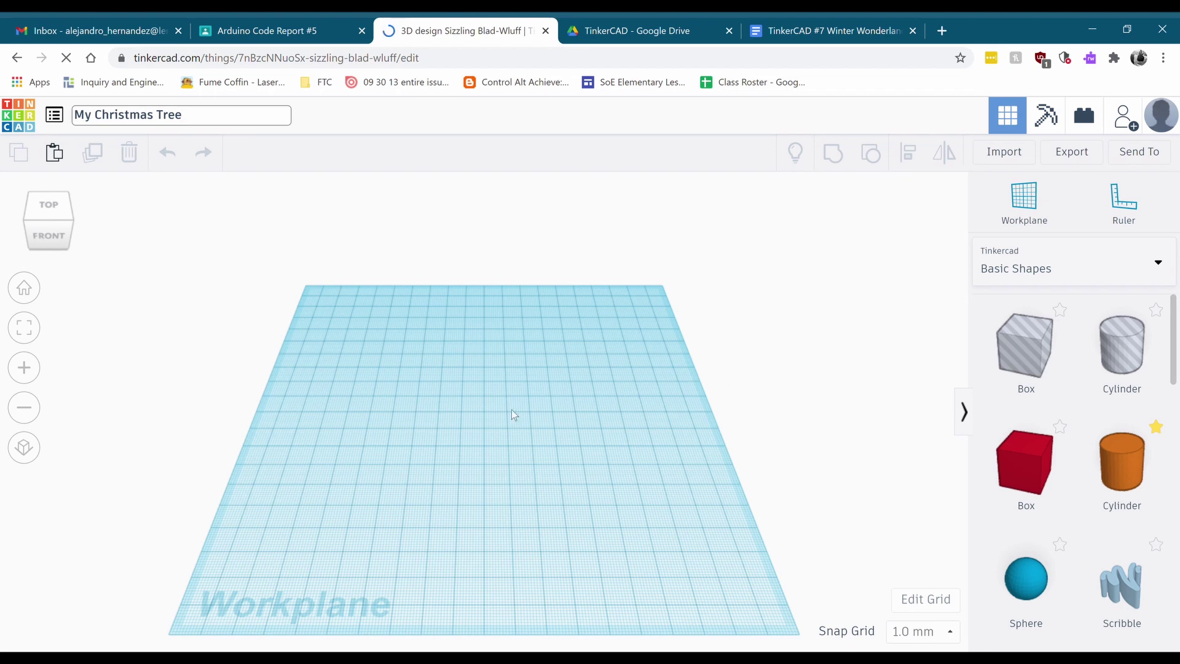
# Place a cylinder on the workplane and size it 10 by 10 by 10.
pyautogui.moveTo(1121, 464); pyautogui.dragTo(485, 440)
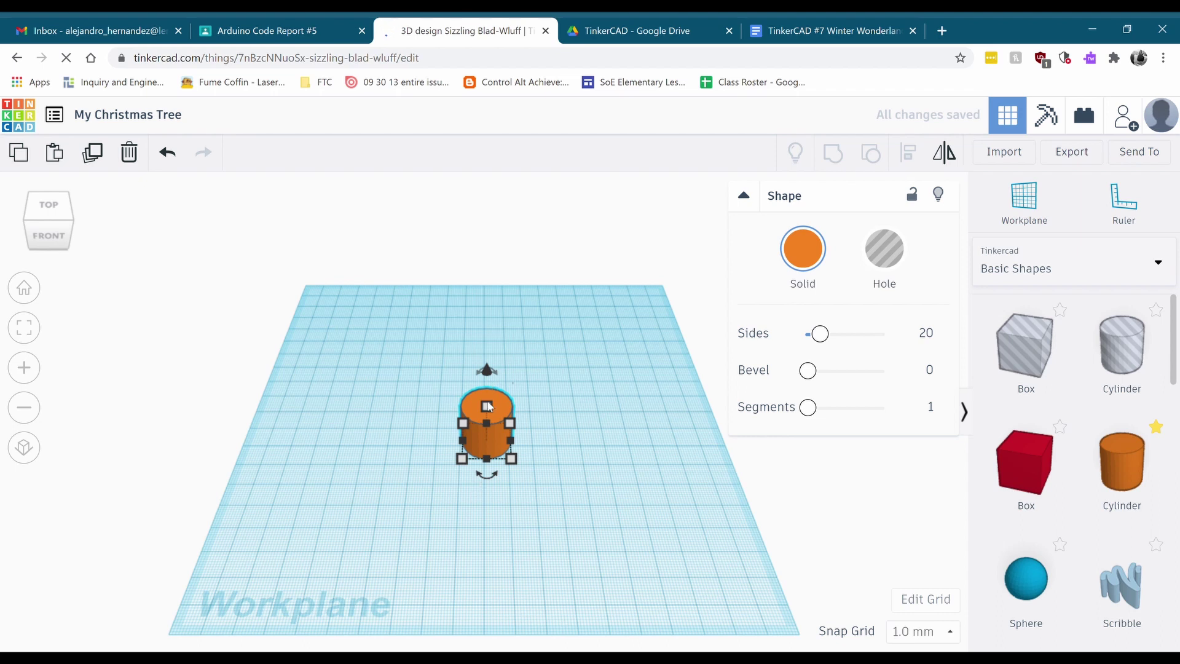
pyautogui.click(569, 428)
pyautogui.write('10')
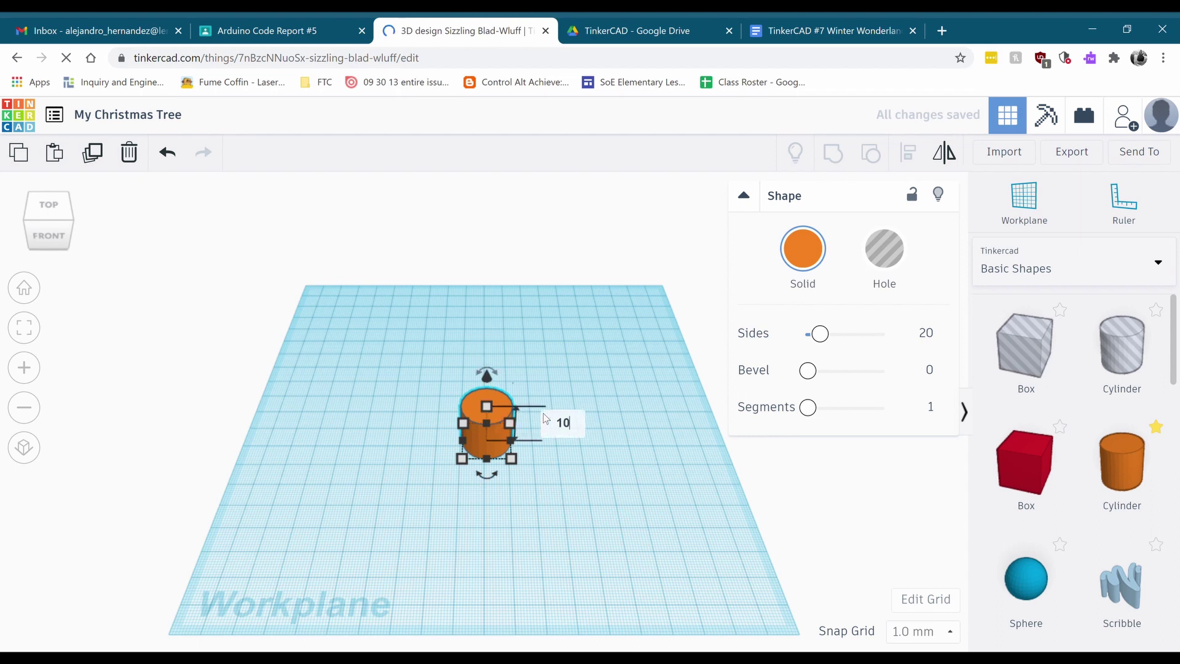
pyautogui.press('Return')
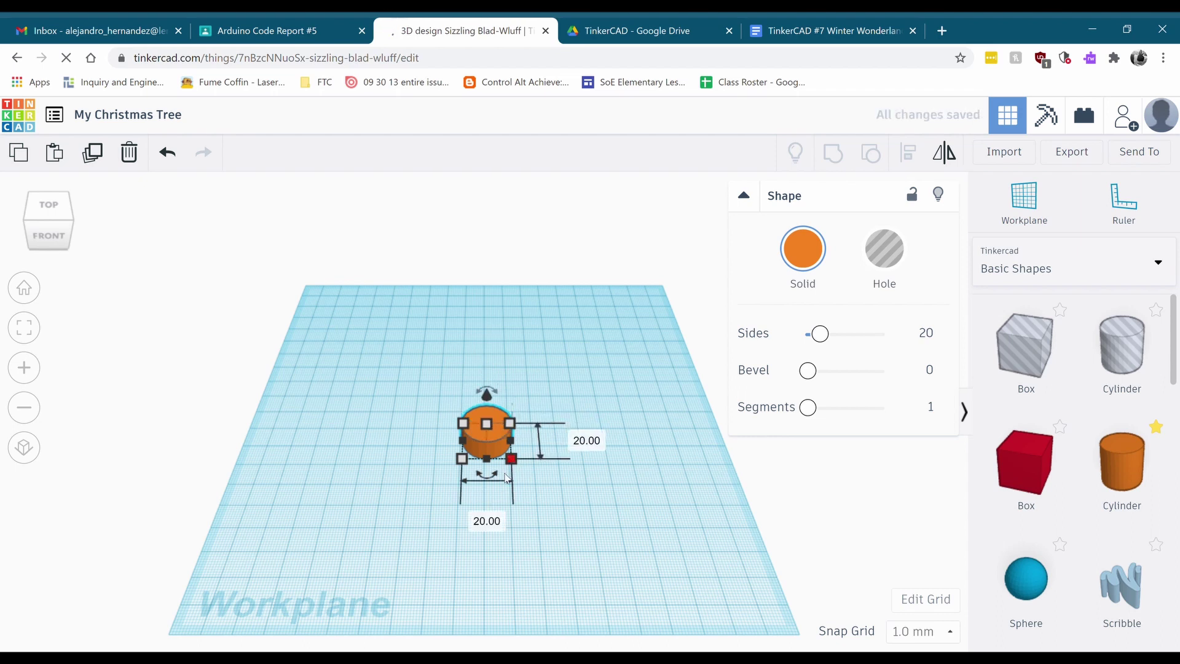
pyautogui.click(488, 530)
pyautogui.write('10')
pyautogui.press('Return')
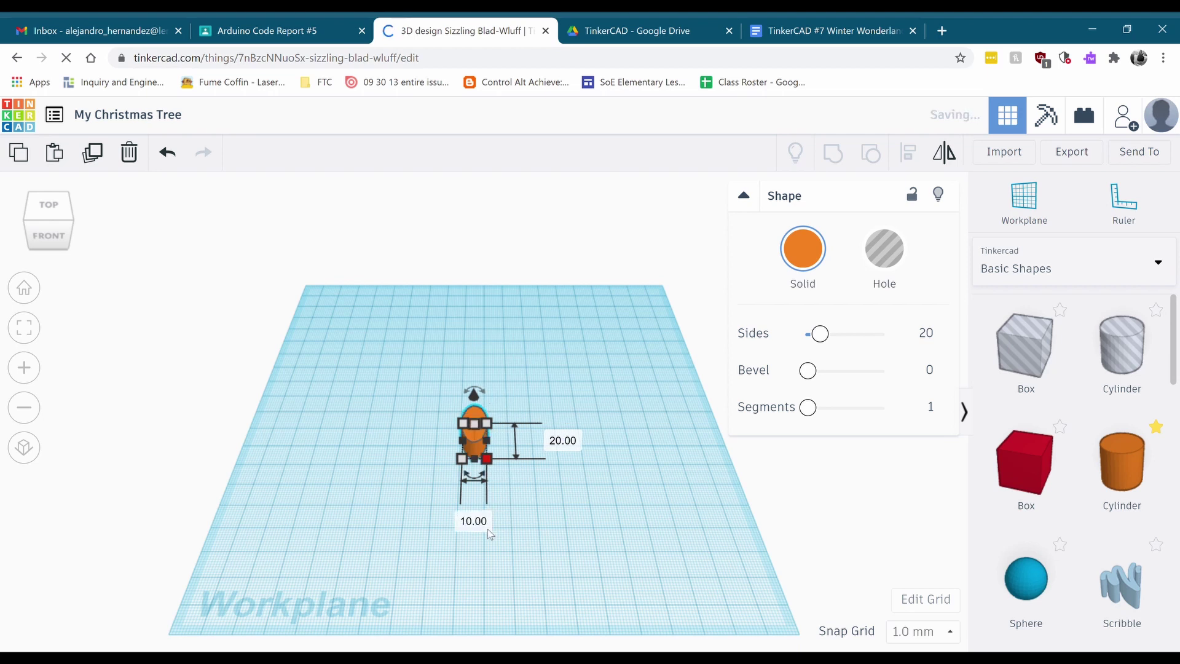
pyautogui.click(583, 449)
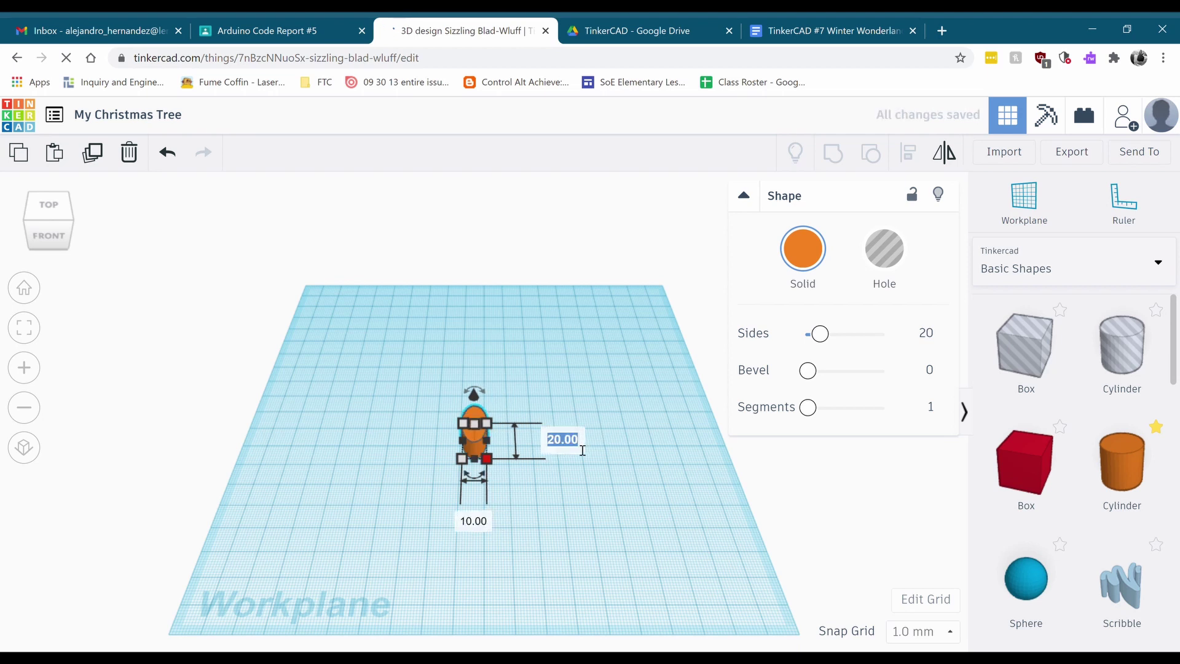
pyautogui.write('10')
pyautogui.press('Return')
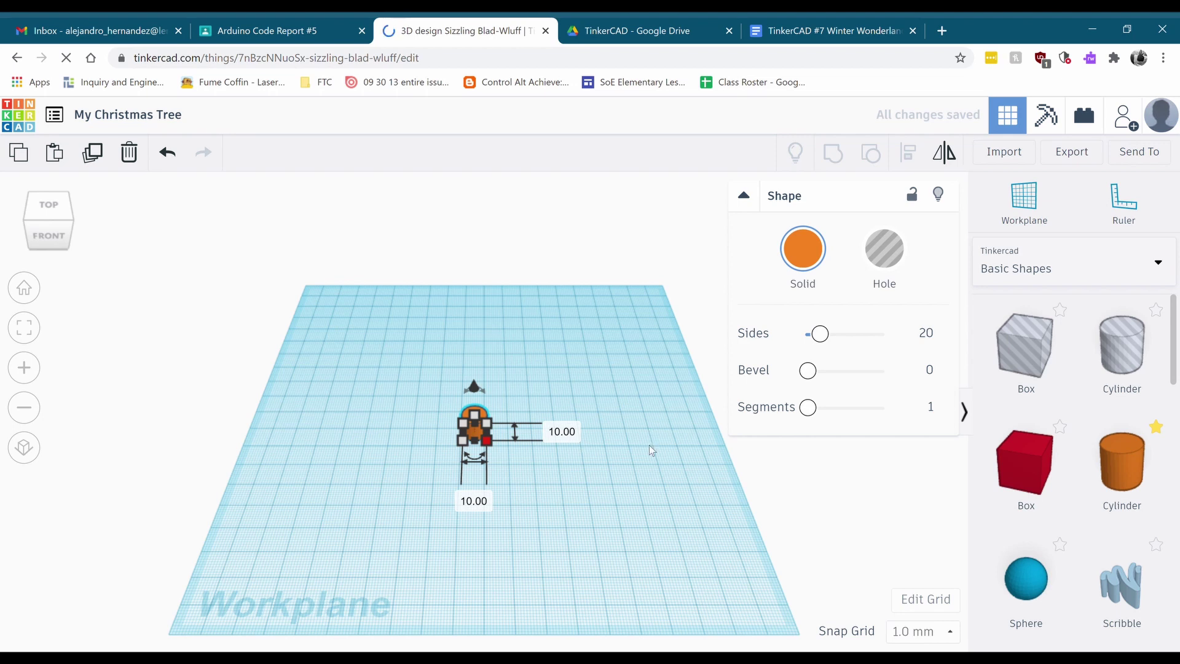
# Colour the cylinder trunk brown and place a cone beside it.
pyautogui.moveTo(640, 477); pyautogui.dragTo(655, 430, button='right')
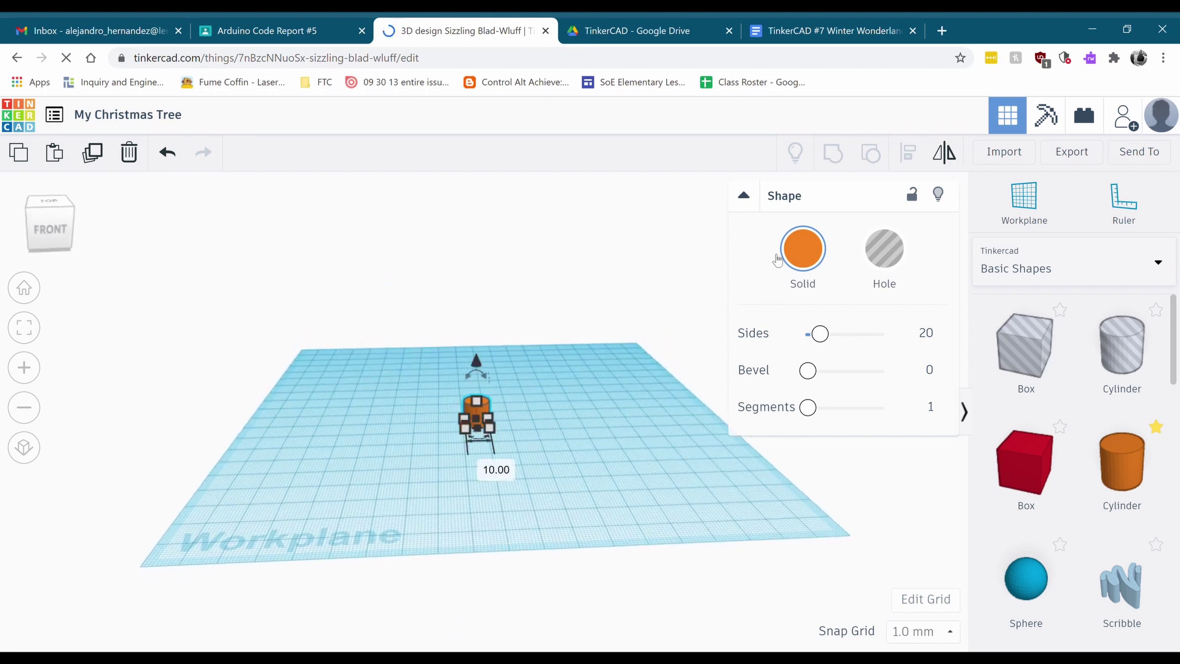
pyautogui.click(804, 253)
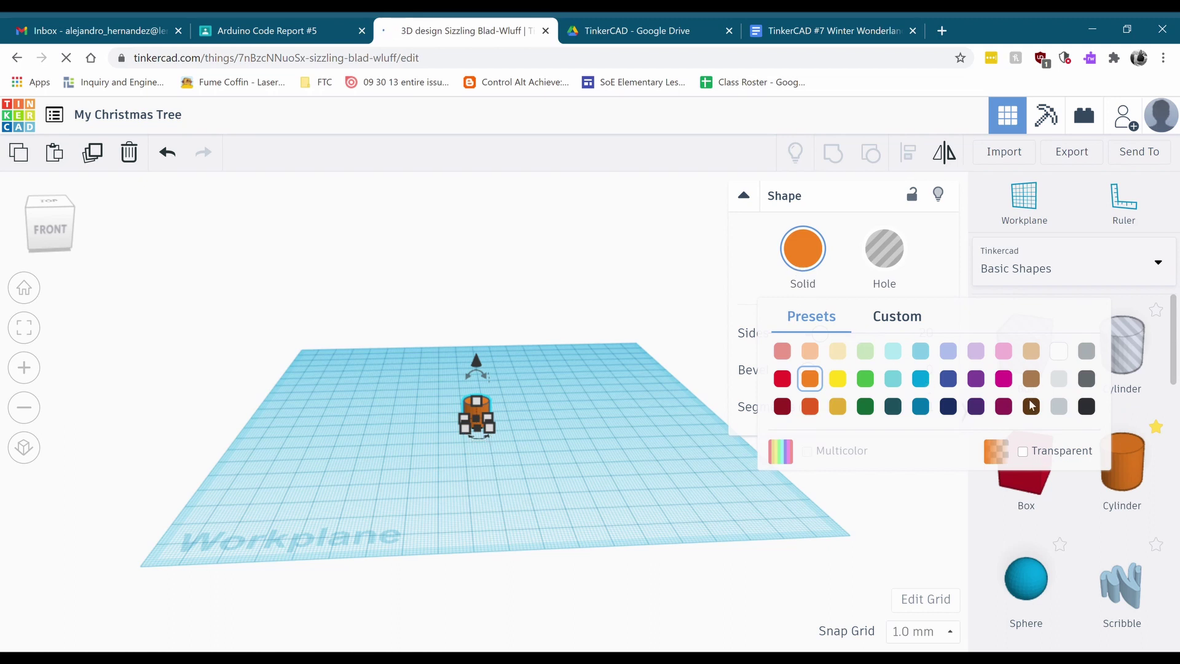
pyautogui.click(1031, 379)
pyautogui.click(488, 457)
pyautogui.scroll(3, 488, 458)
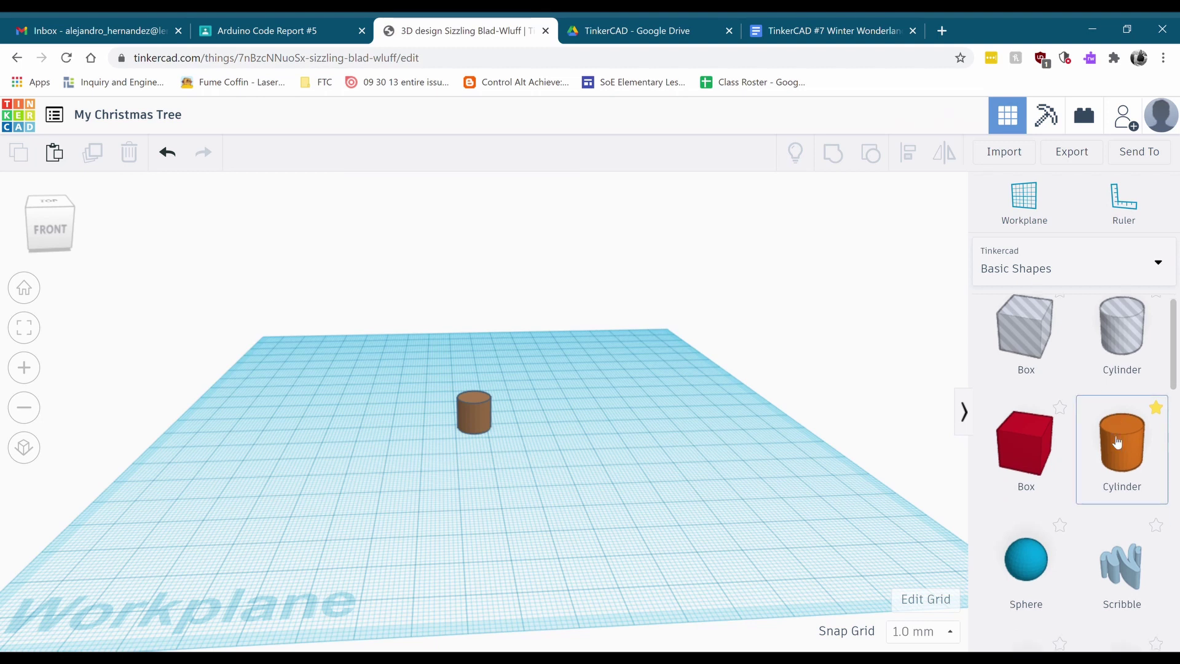
pyautogui.scroll(-6, 1117, 442)
pyautogui.moveTo(1131, 328); pyautogui.dragTo(590, 465)
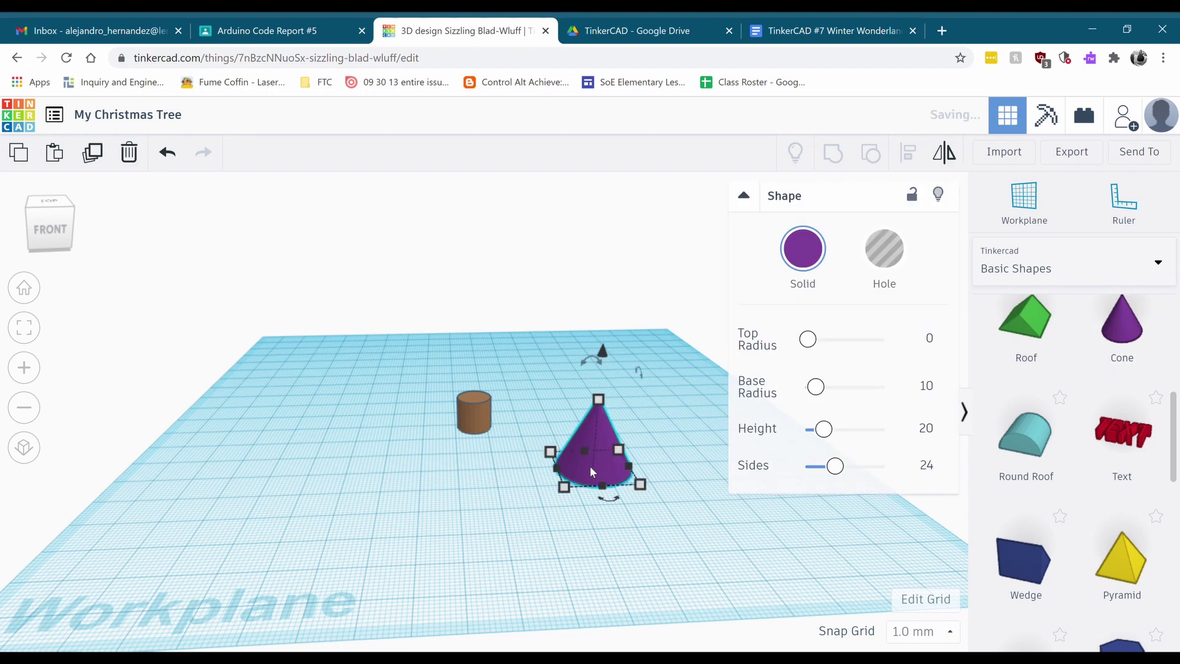
# Colour the cone dark green as the tree's first branch layer.
pyautogui.click(827, 245)
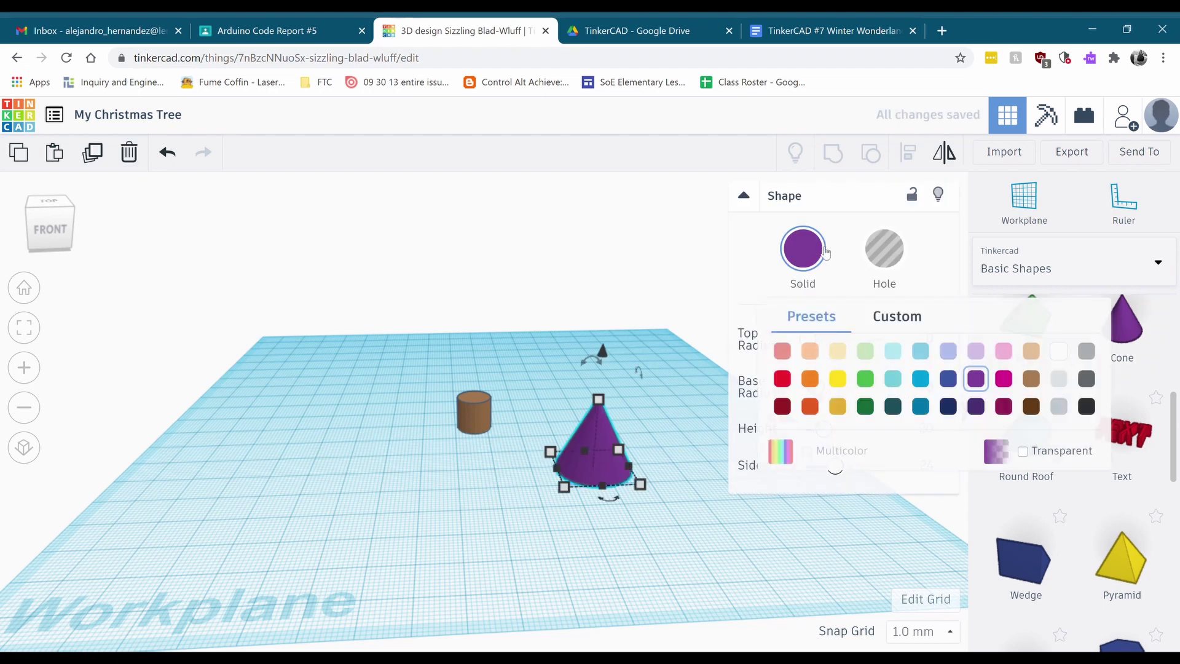
pyautogui.click(866, 406)
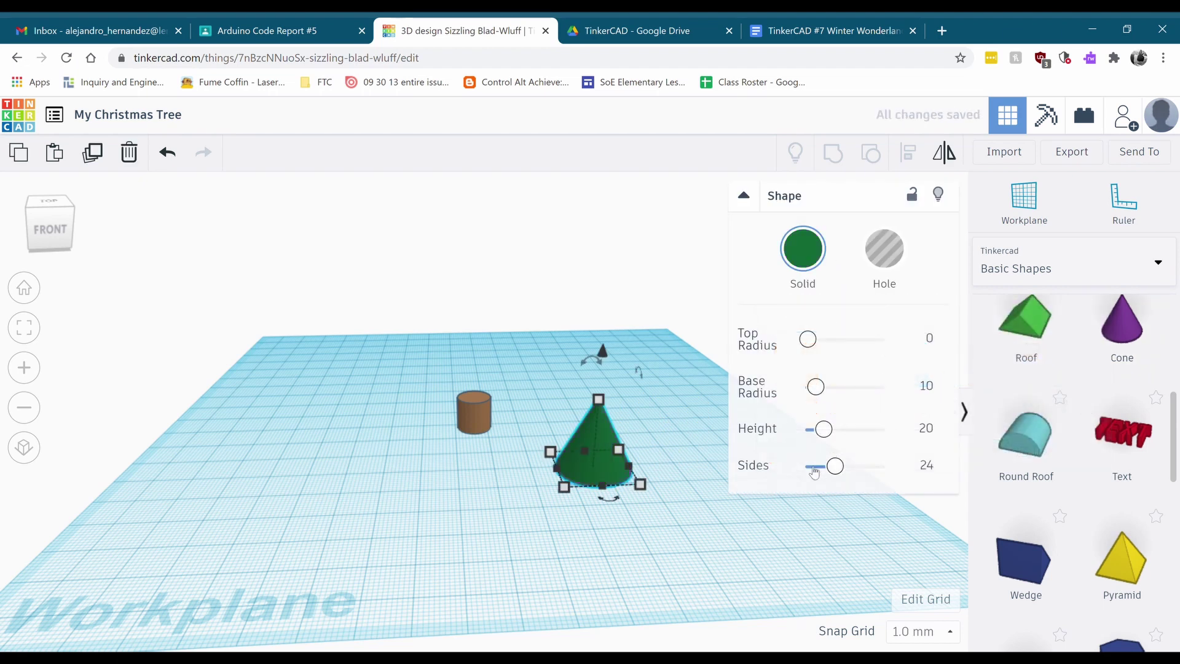
pyautogui.click(674, 549)
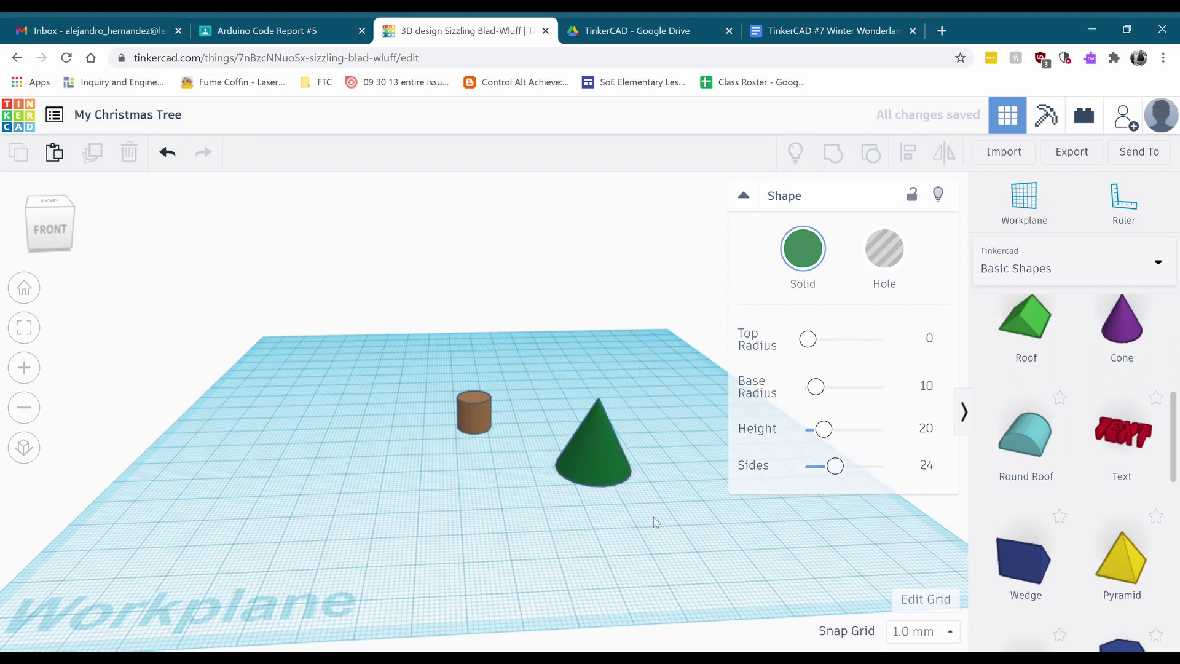
pyautogui.click(607, 455)
pyautogui.moveTo(653, 508); pyautogui.dragTo(624, 532, button='right')
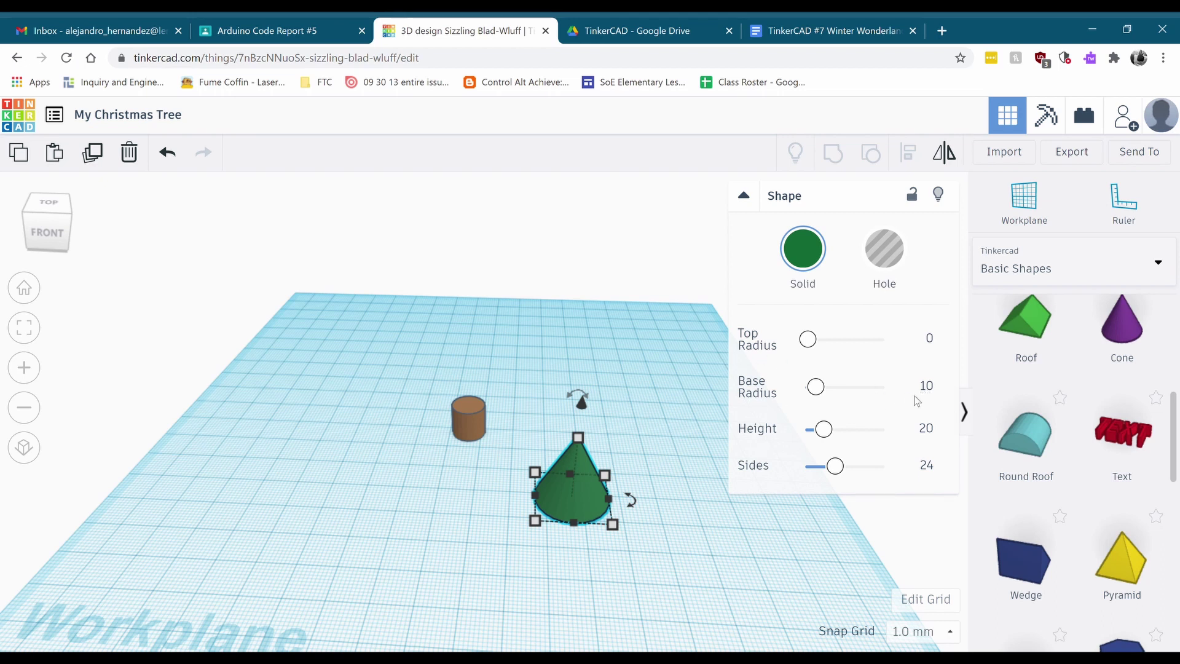
pyautogui.click(615, 531)
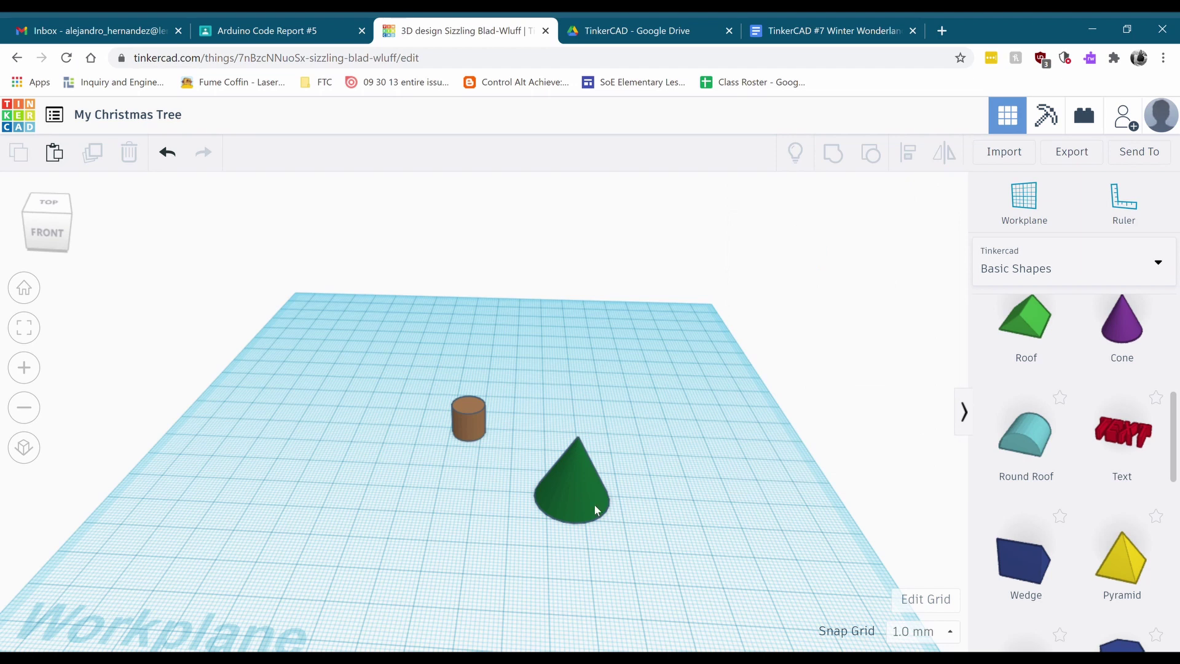
# Set the green cone's Base Radius to 20.
pyautogui.click(594, 509)
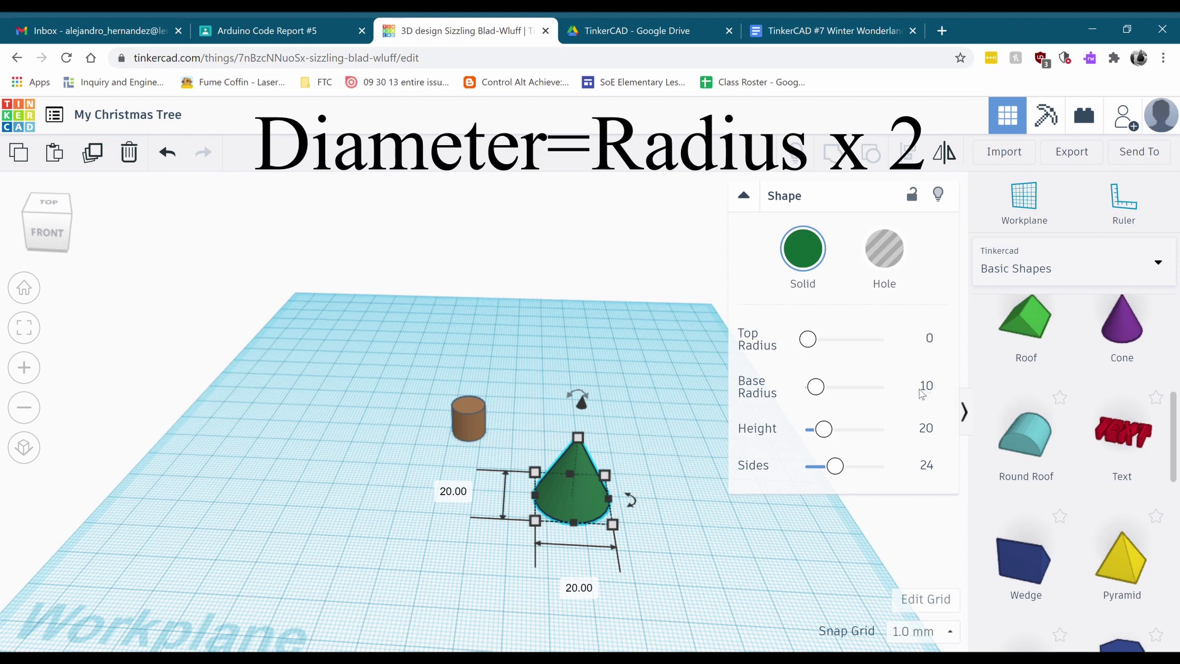
pyautogui.click(734, 510)
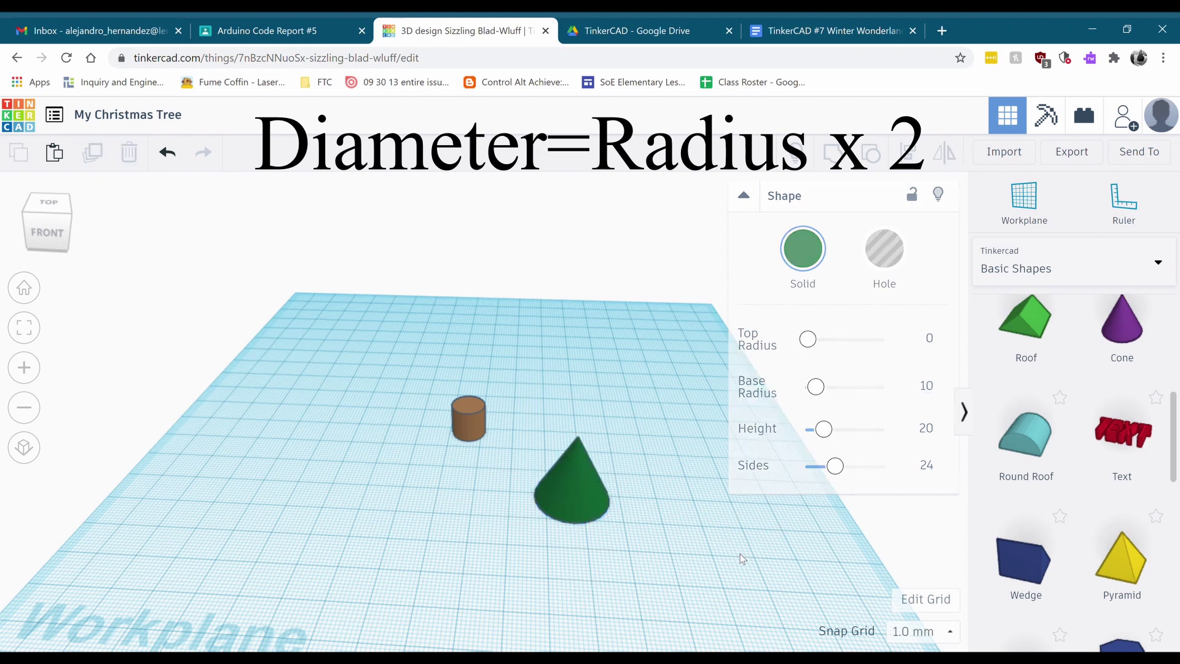
pyautogui.click(562, 502)
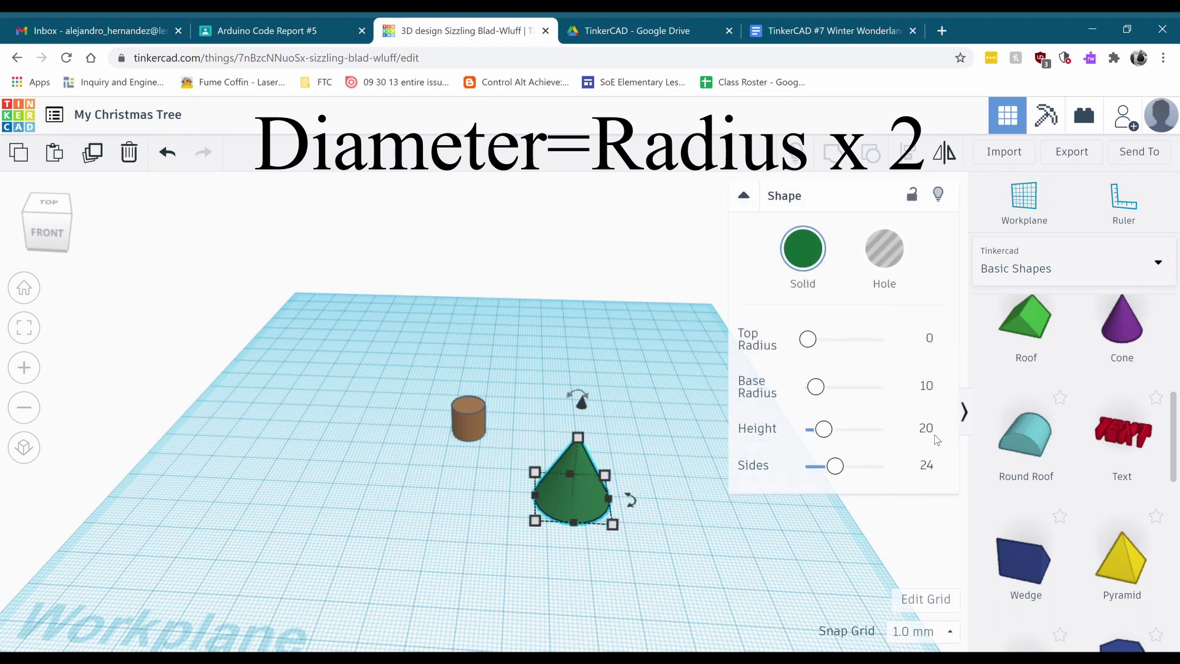
pyautogui.click(928, 387)
pyautogui.write('20')
pyautogui.press('Return')
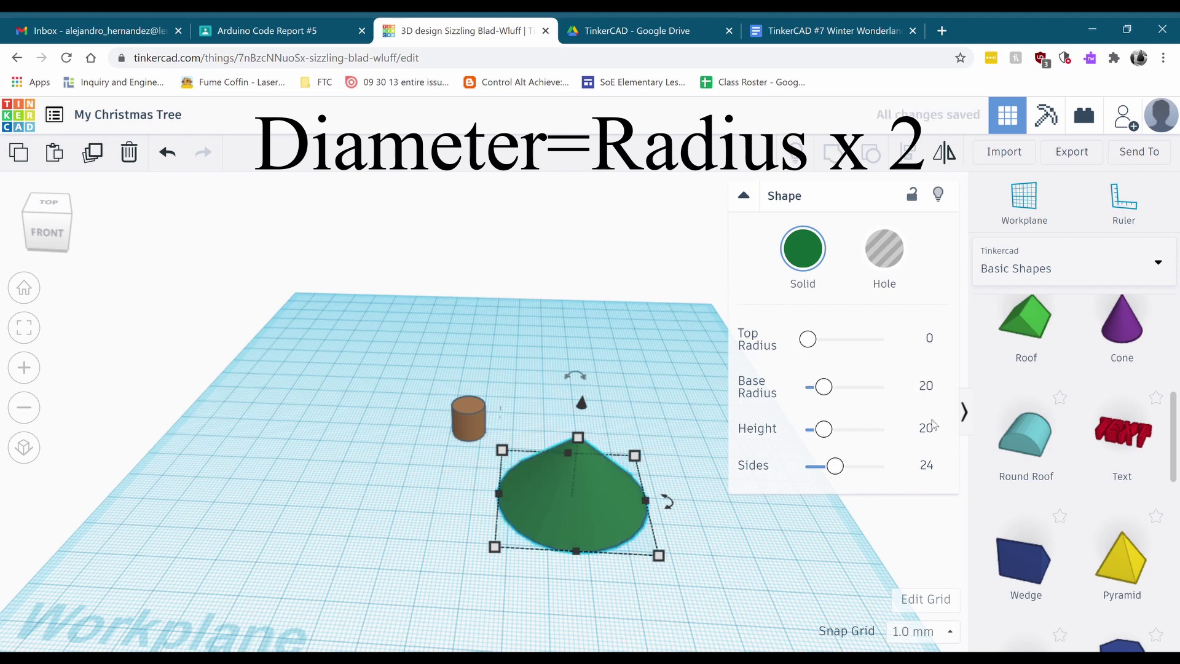
# Raise the wide green cone to an elevation of 10 above the workplane.
pyautogui.moveTo(525, 557); pyautogui.dragTo(412, 482, button='right')
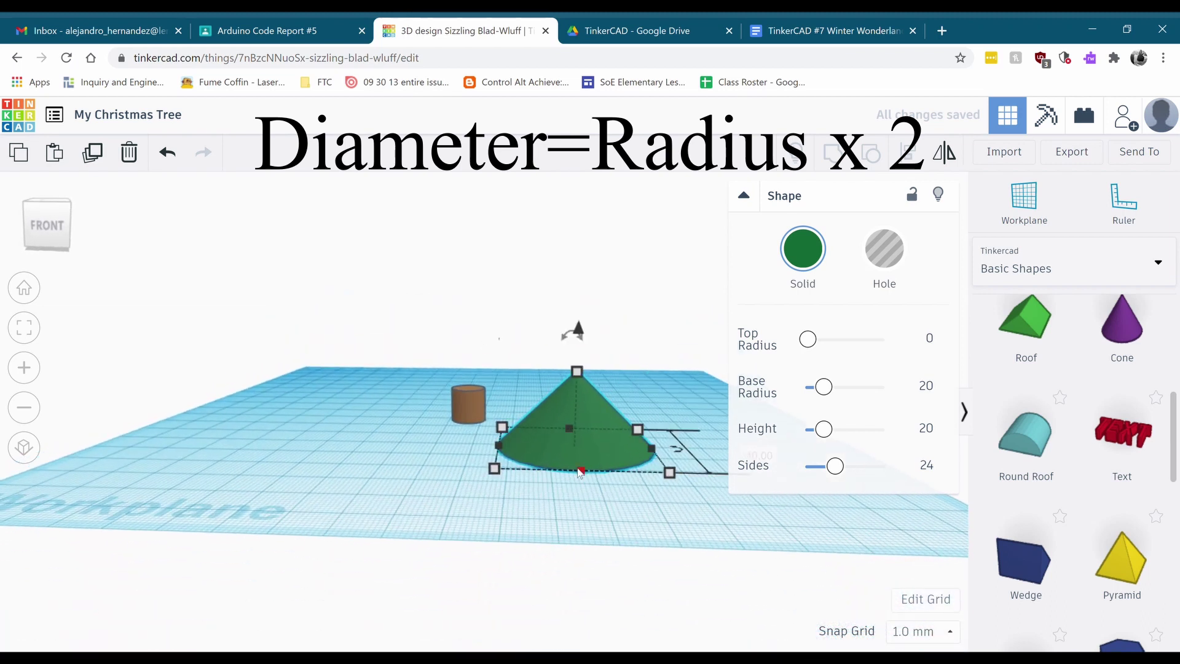
pyautogui.moveTo(513, 518); pyautogui.dragTo(504, 562, button='right')
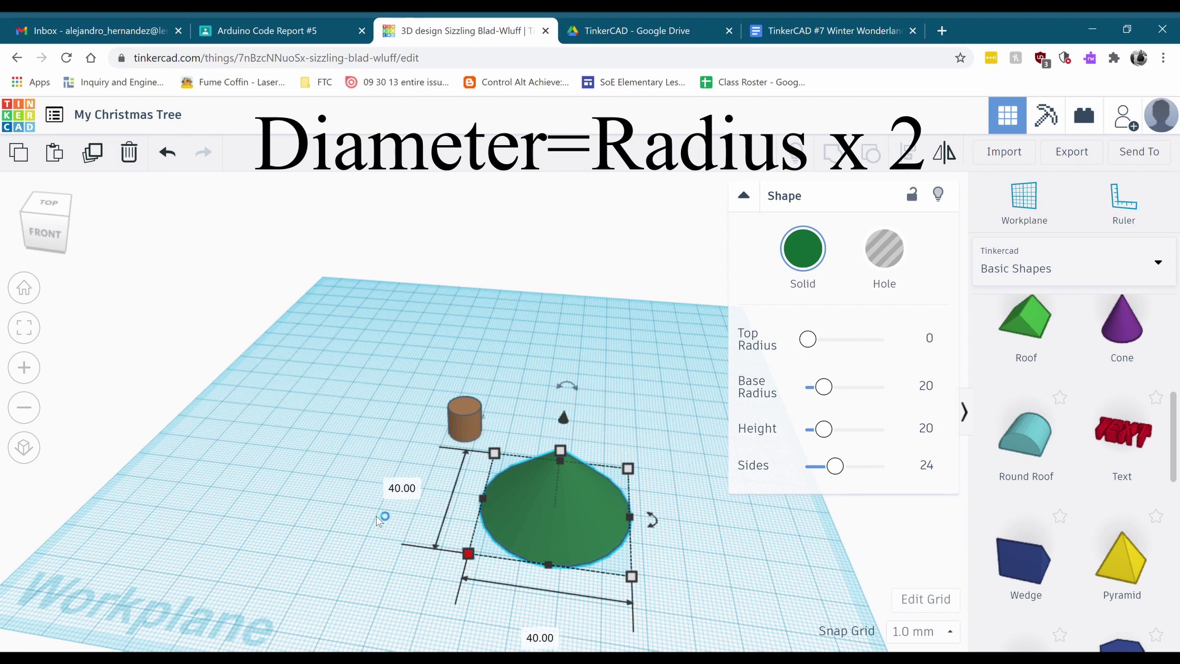
pyautogui.moveTo(384, 519); pyautogui.dragTo(622, 461, button='right')
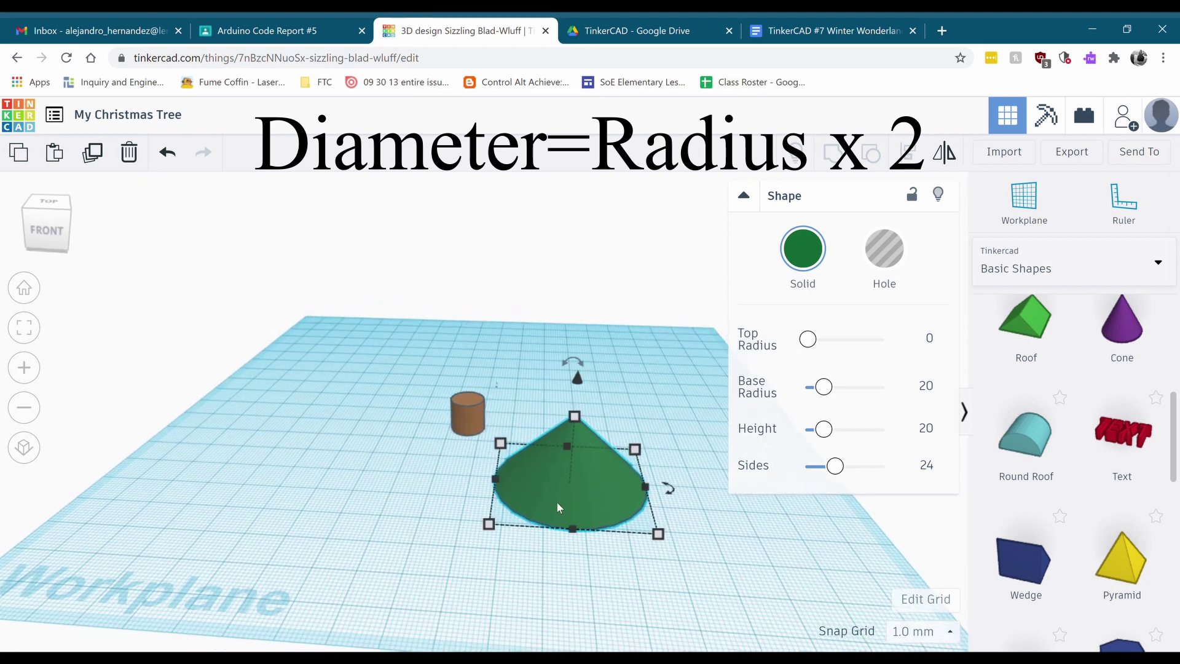
pyautogui.moveTo(512, 444)
pyautogui.mouseDown(button='right')
pyautogui.moveTo(485, 447)
pyautogui.moveTo(512, 444)
pyautogui.mouseUp(button='right')
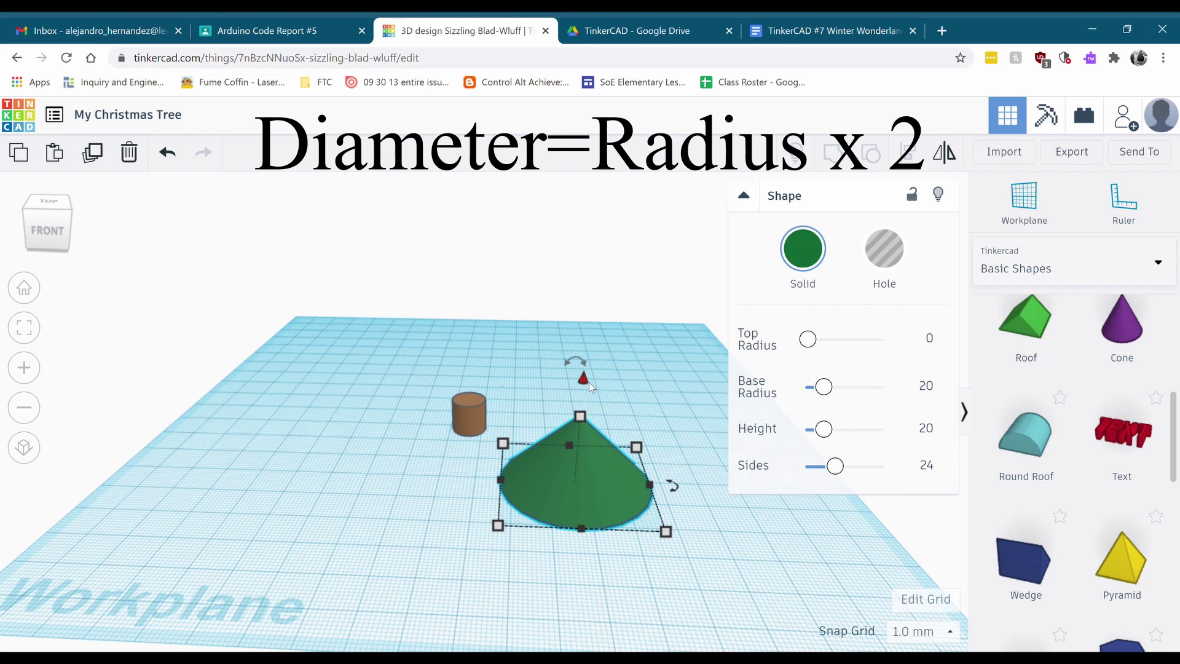
pyautogui.hotkey('ctrl', 'Up')
pyautogui.hotkey('ctrl', 'Up')
pyautogui.hotkey('ctrl', 'Up')
pyautogui.hotkey('ctrl', 'Up')
pyautogui.hotkey('ctrl', 'Up')
pyautogui.hotkey('ctrl', 'Up')
pyautogui.hotkey('ctrl', 'Up')
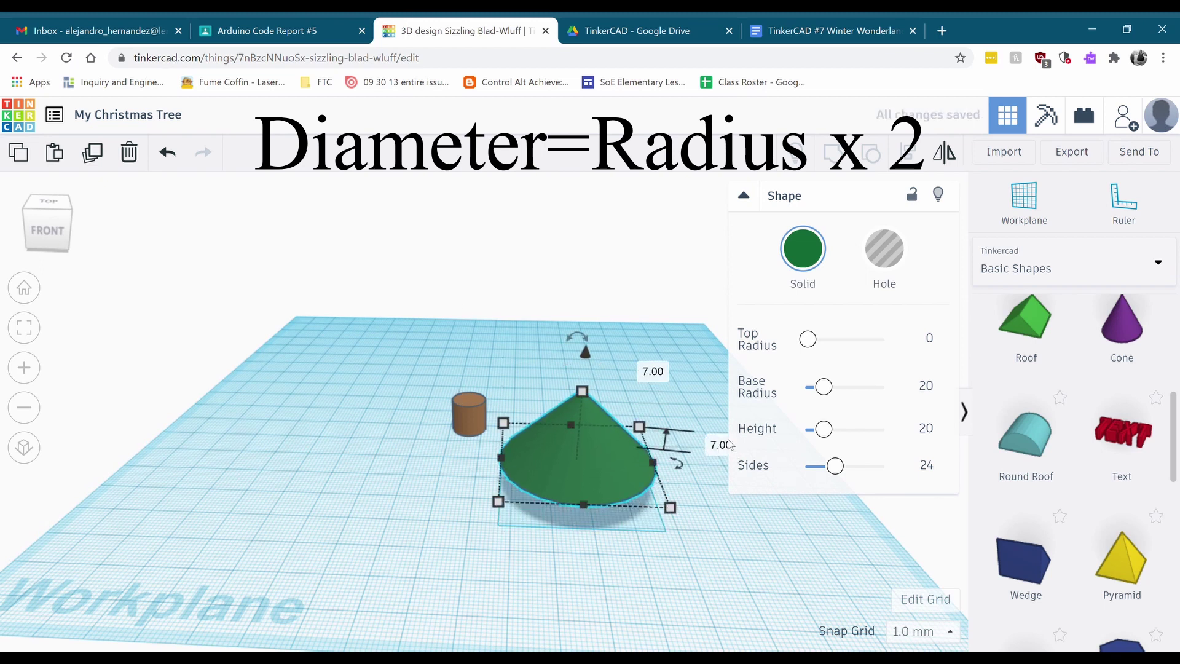
pyautogui.click(726, 447)
pyautogui.write('10')
pyautogui.press('Return')
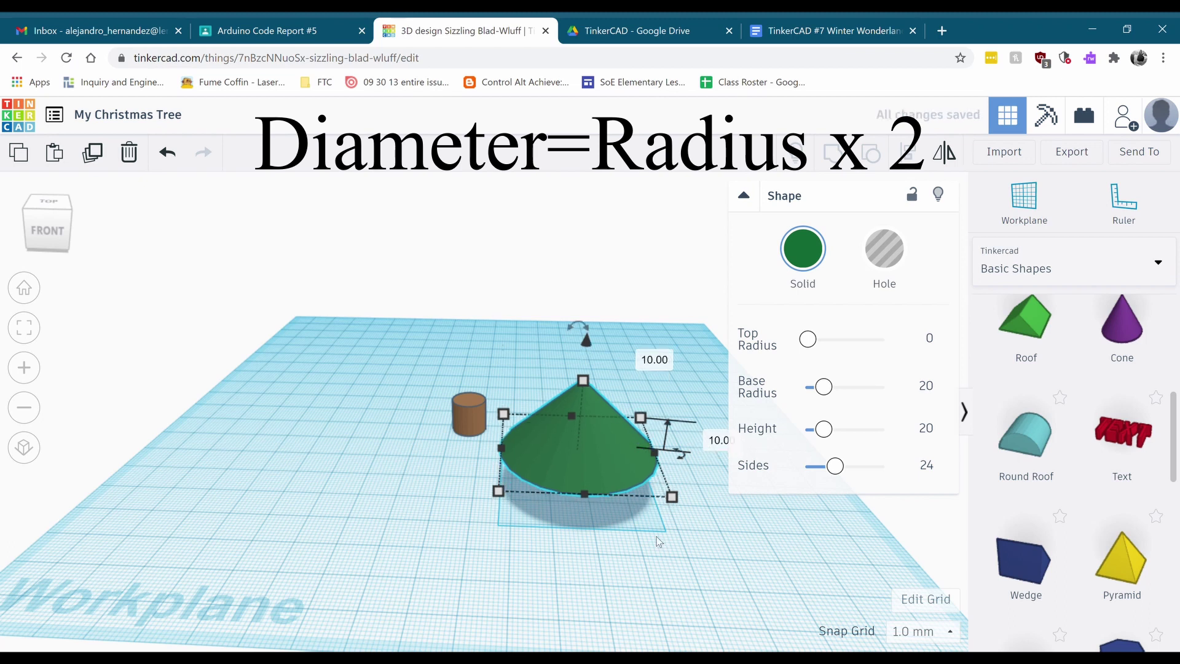
# Select the cone and trunk together to inspect the tree, then return to the report.
pyautogui.moveTo(658, 540); pyautogui.dragTo(651, 518, button='right')
pyautogui.click(652, 521)
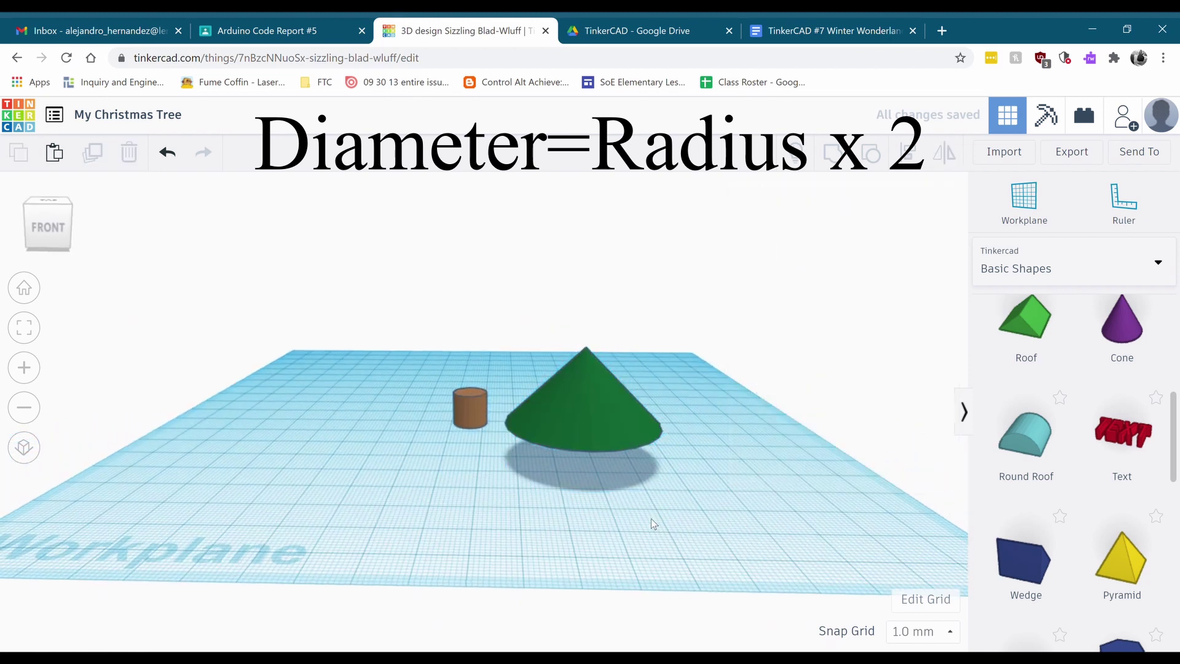
pyautogui.hotkey('ctrl', 'a')
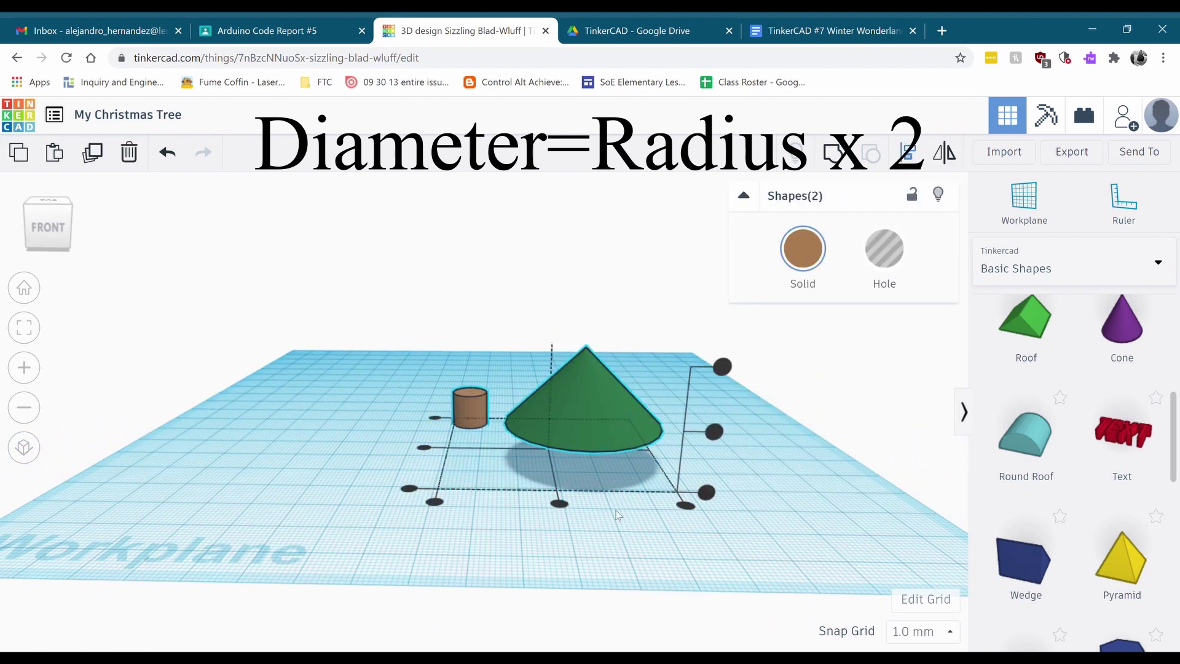
pyautogui.moveTo(562, 509); pyautogui.dragTo(466, 481, button='right')
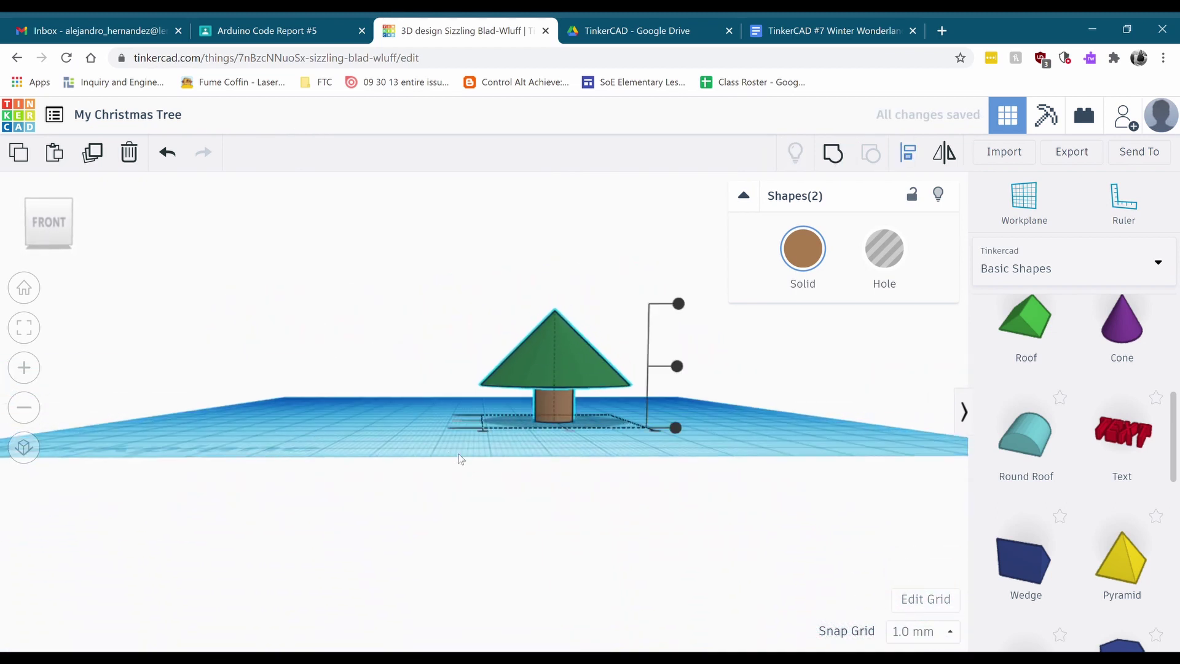
pyautogui.click(802, 36)
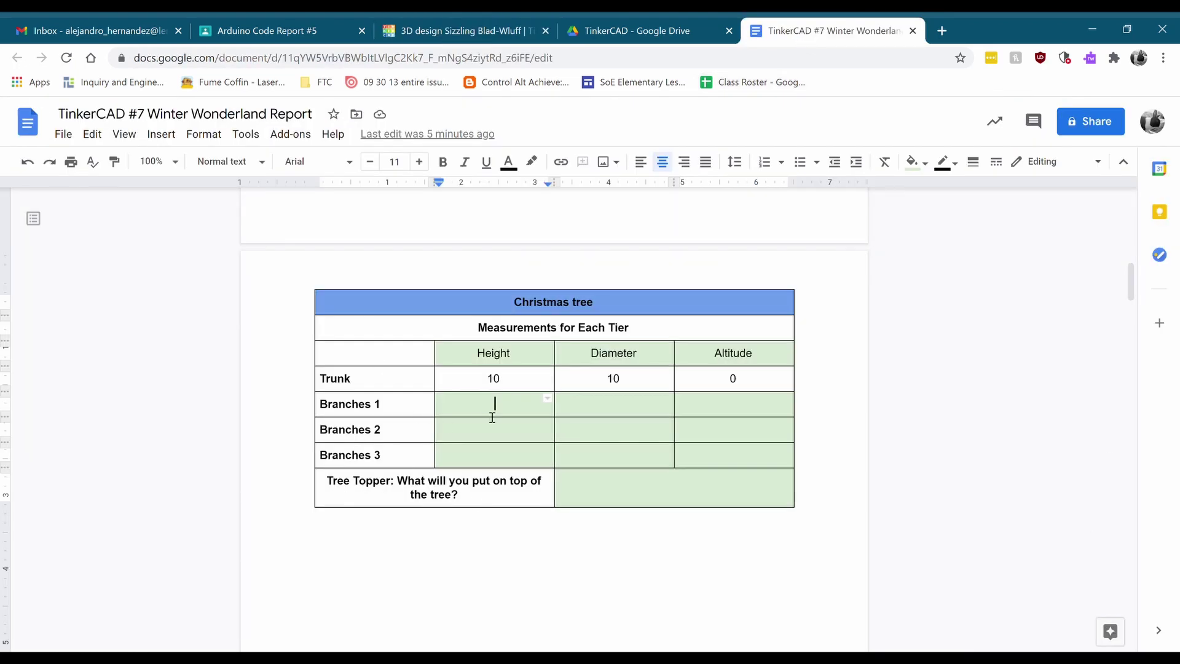
# Enter 20, 20 and 10 into the Branches 1 Height, Diameter and Altitude cells.
pyautogui.write('20')
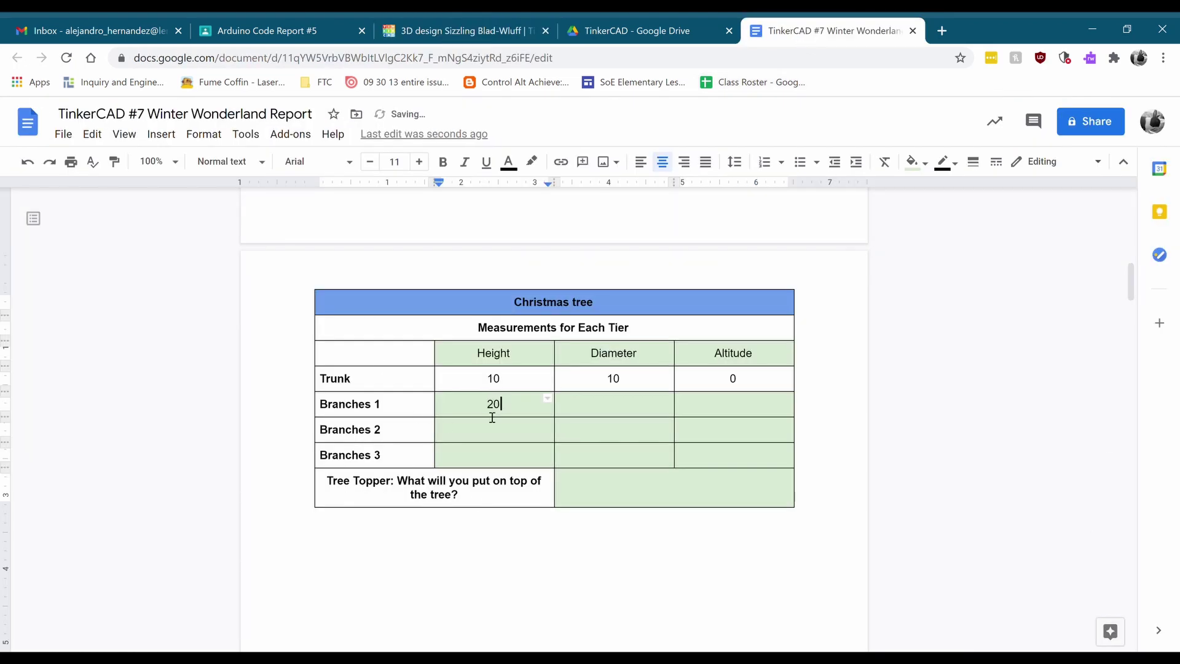
pyautogui.press('Tab')
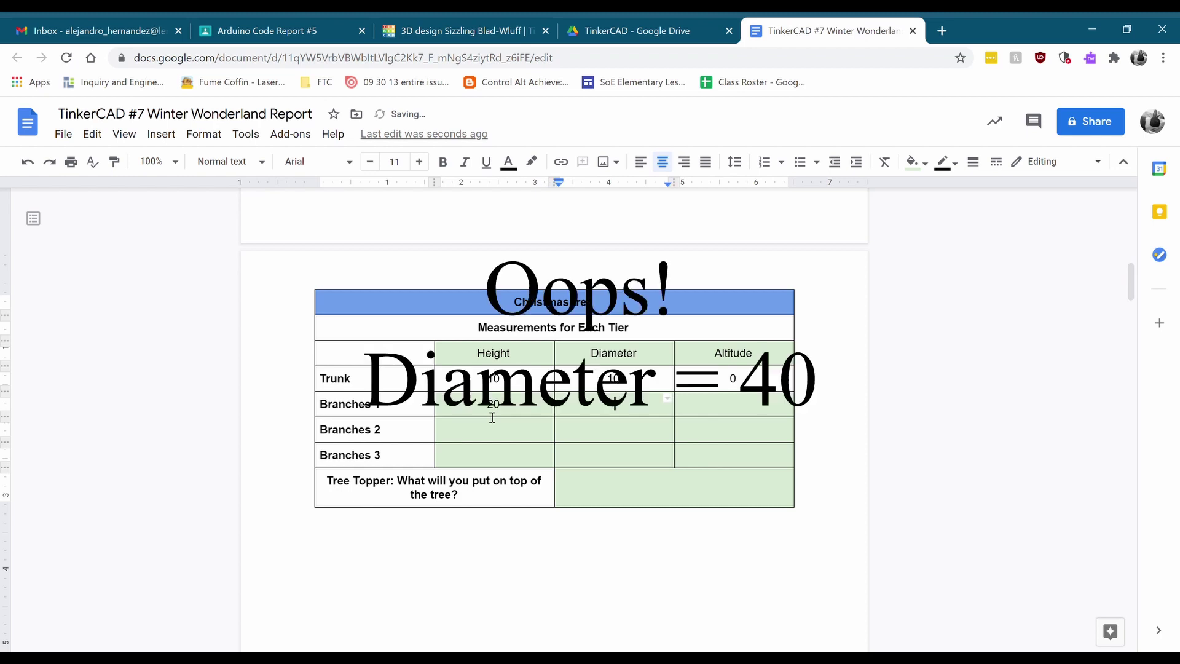
pyautogui.write('20')
pyautogui.press('Tab')
pyautogui.write('10')
pyautogui.click(516, 430)
# Back in the Tinkercad tree design, add a new dark green cone.
pyautogui.click(644, 24)
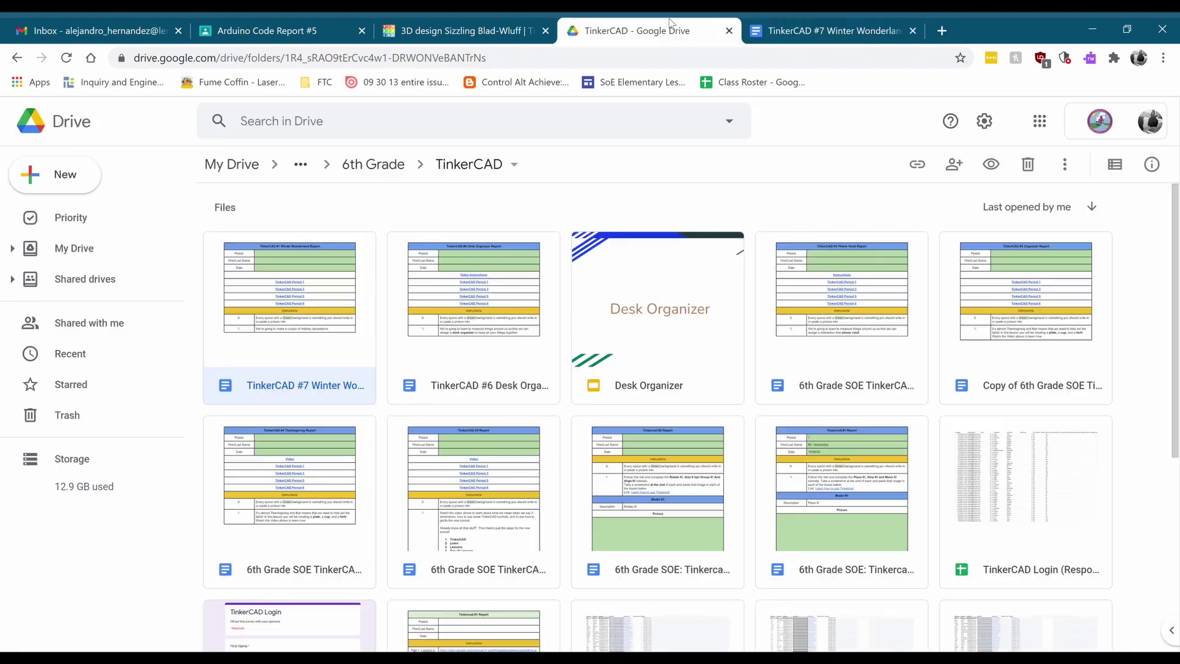
pyautogui.click(464, 30)
pyautogui.moveTo(1122, 342); pyautogui.dragTo(772, 445)
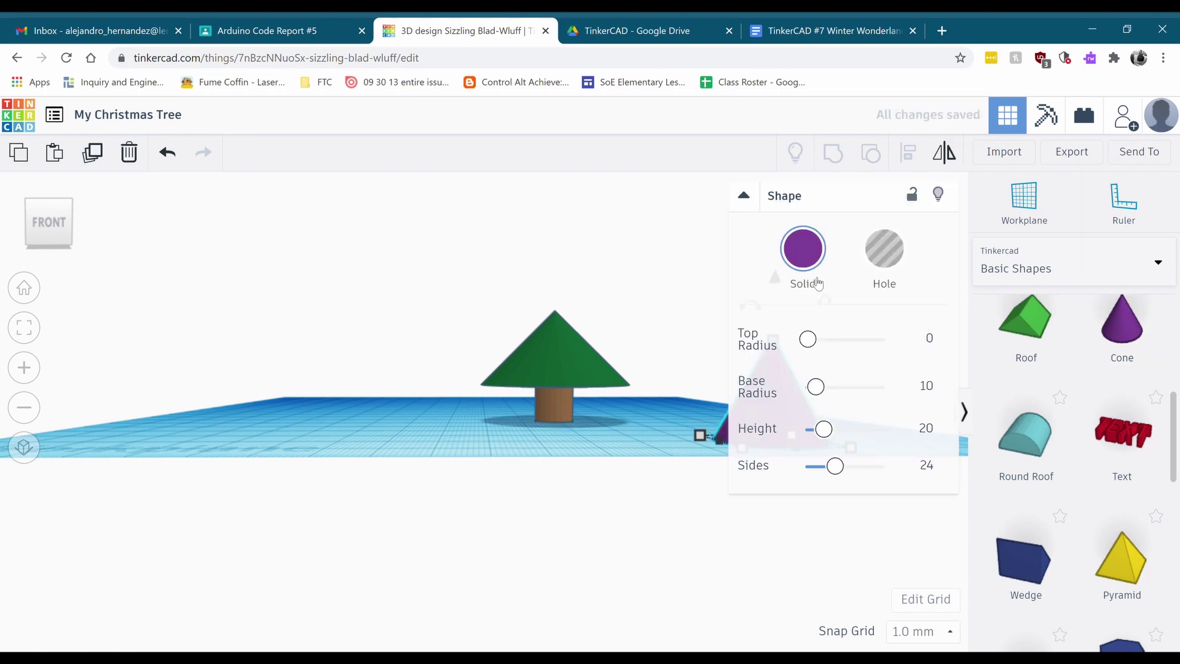
pyautogui.click(803, 258)
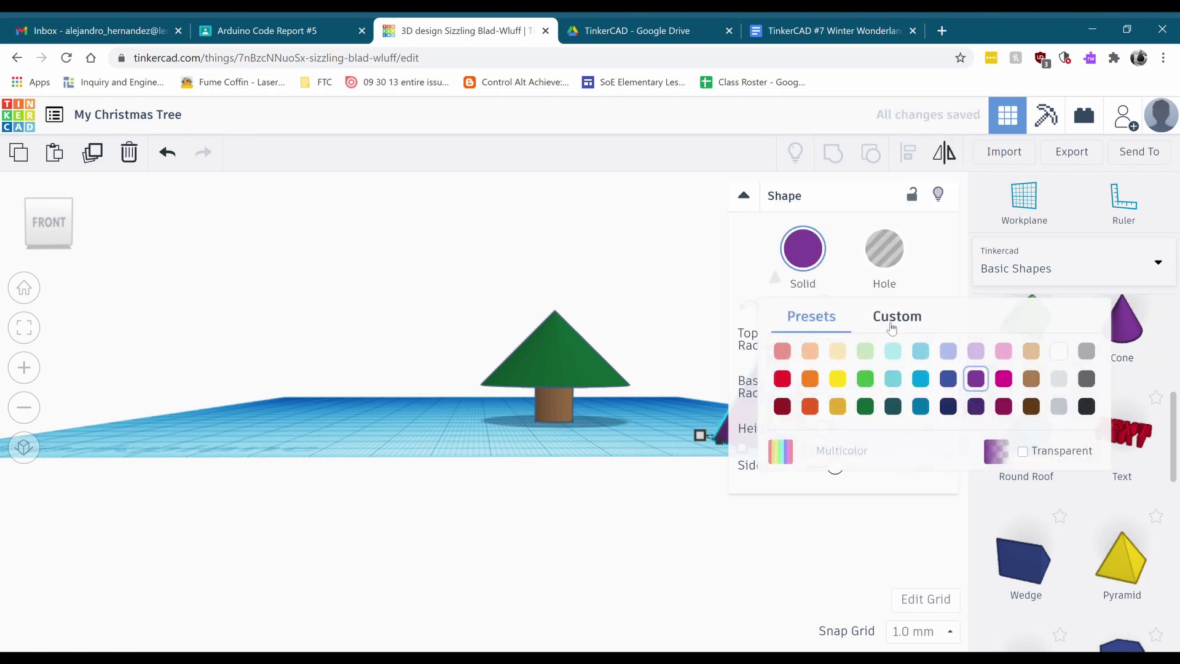
pyautogui.click(865, 406)
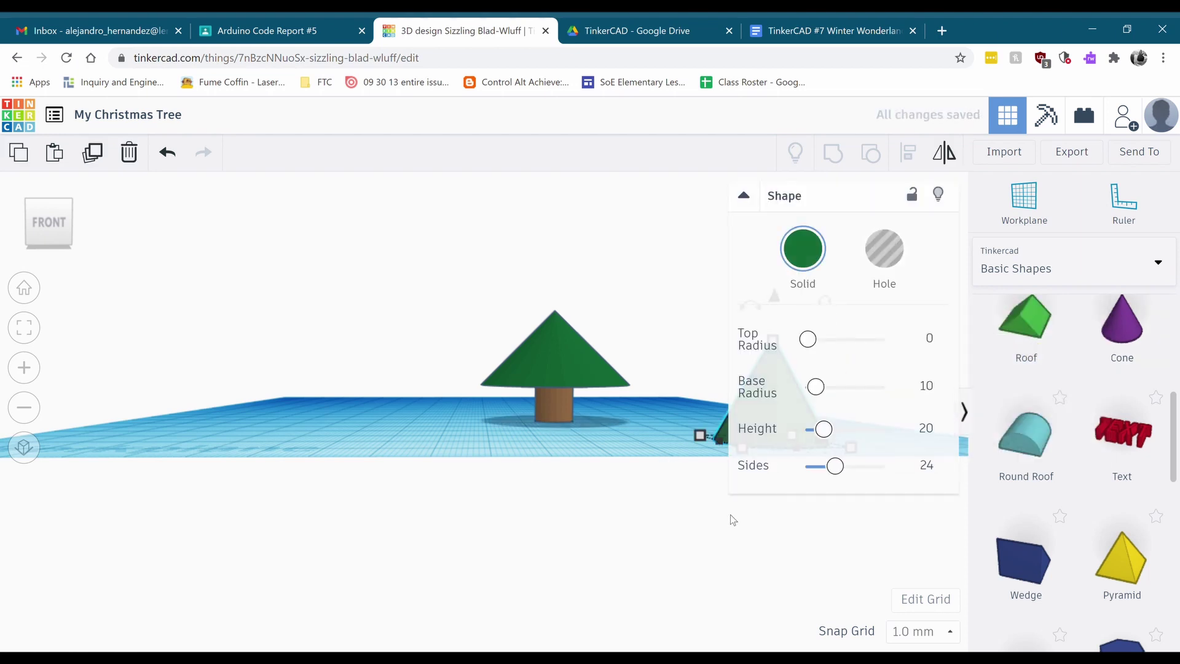
# Set the new cone's Base Radius to 15 and lift it above the workplane.
pyautogui.moveTo(730, 514); pyautogui.dragTo(661, 521, button='right')
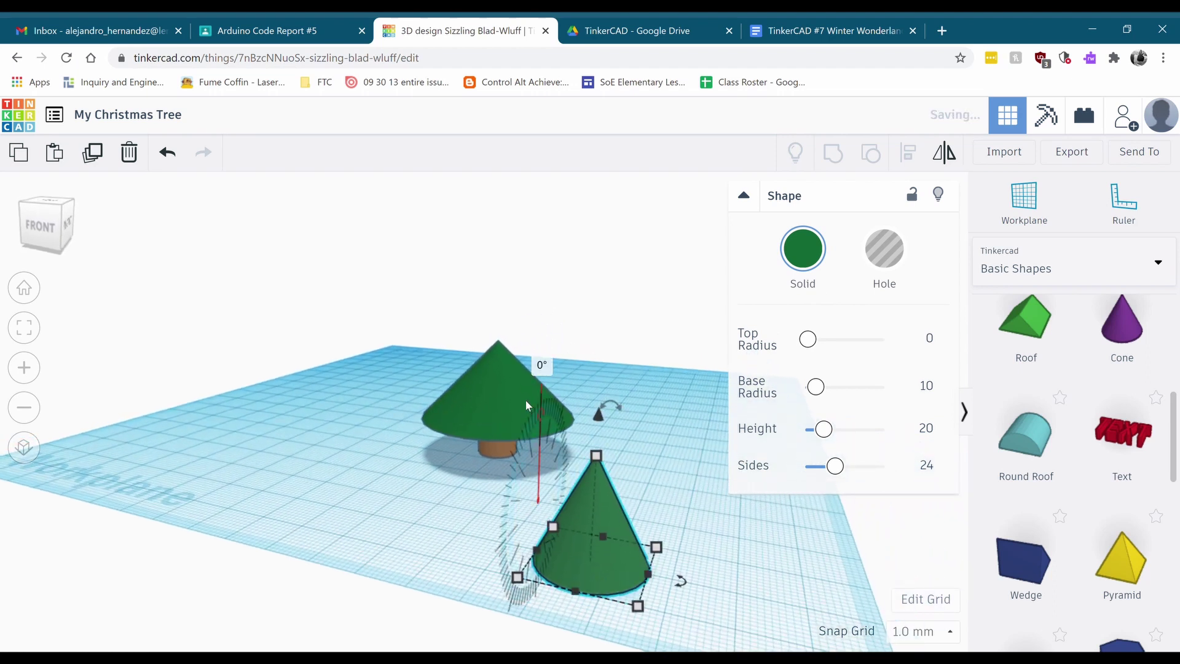
pyautogui.click(493, 417)
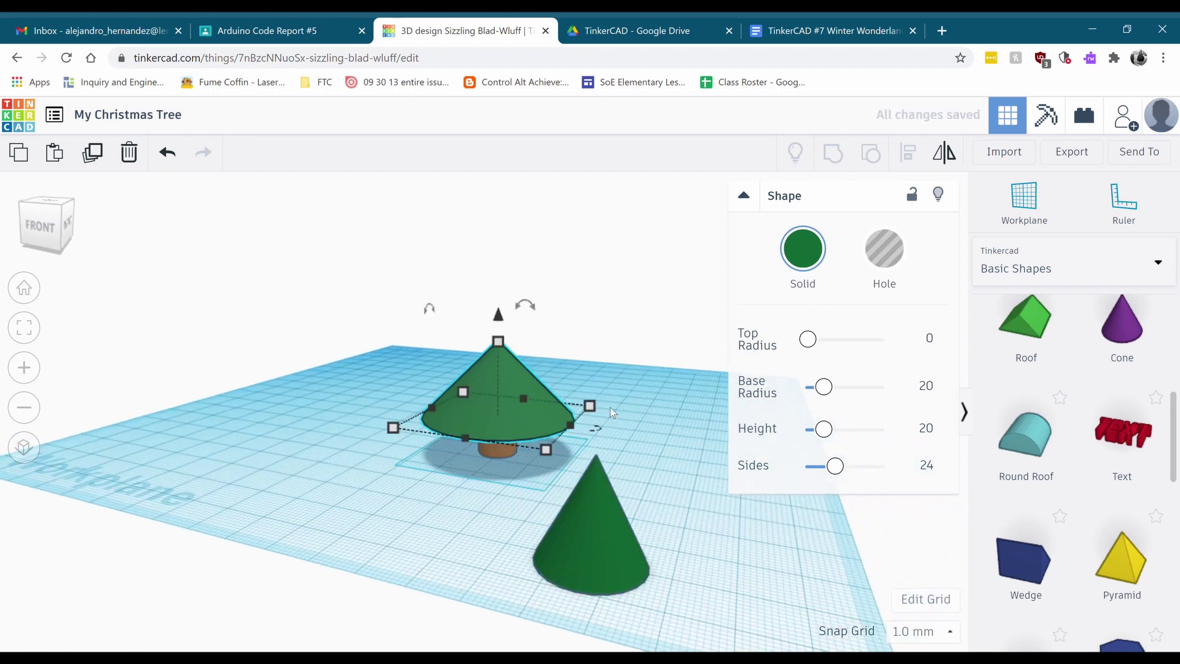
pyautogui.moveTo(605, 474); pyautogui.dragTo(641, 421, button='right')
pyautogui.click(641, 421)
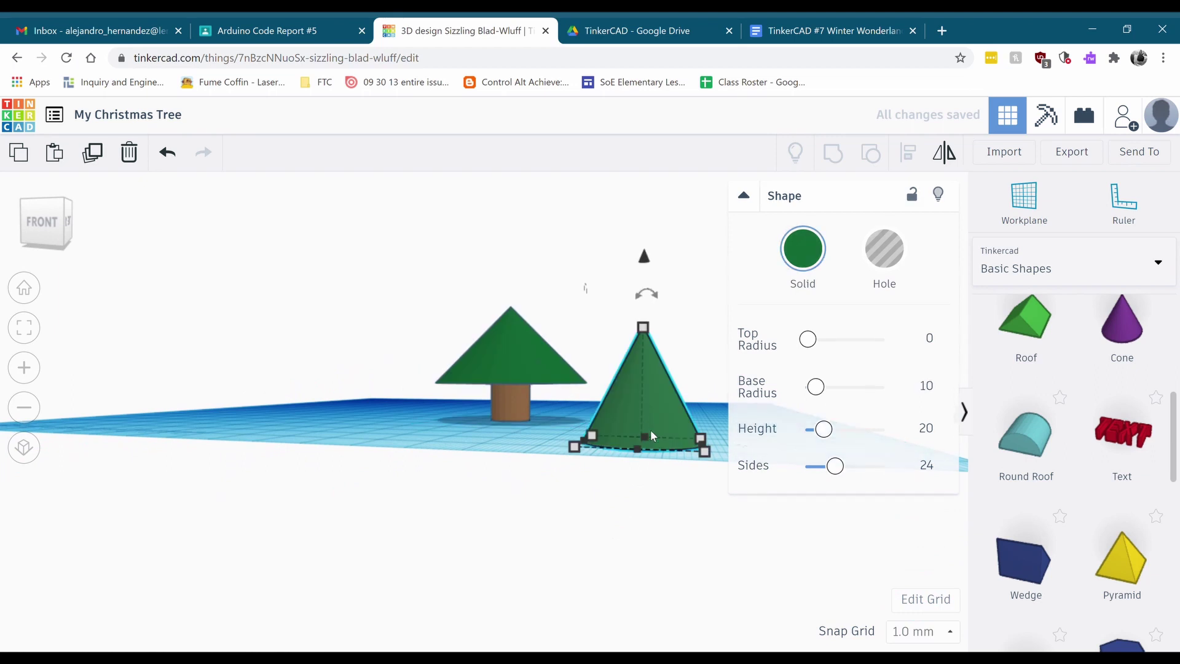
pyautogui.click(931, 385)
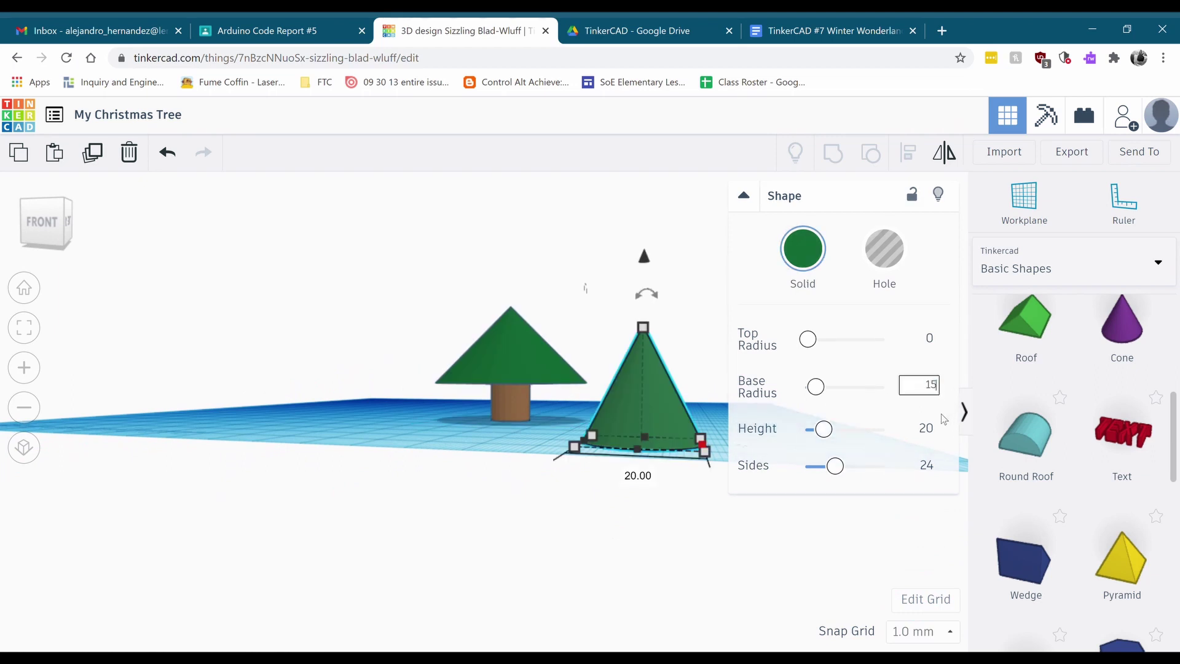
pyautogui.write('15')
pyautogui.press('Return')
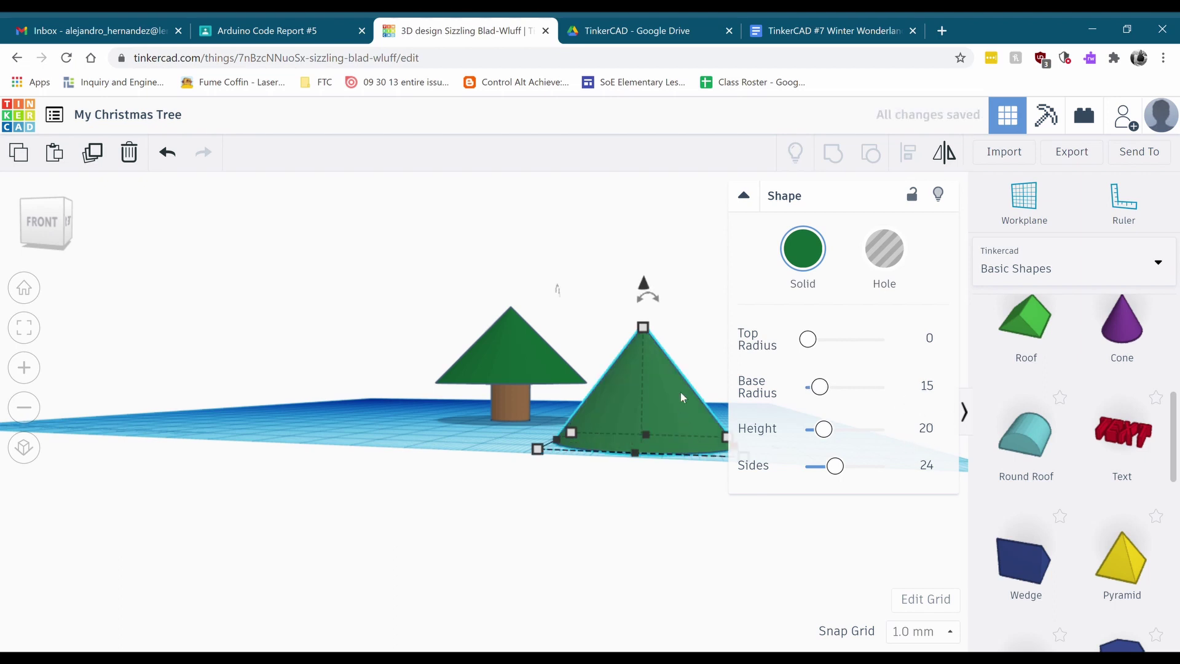
pyautogui.moveTo(643, 284); pyautogui.dragTo(643, 239)
pyautogui.moveTo(652, 435); pyautogui.dragTo(644, 459, button='right')
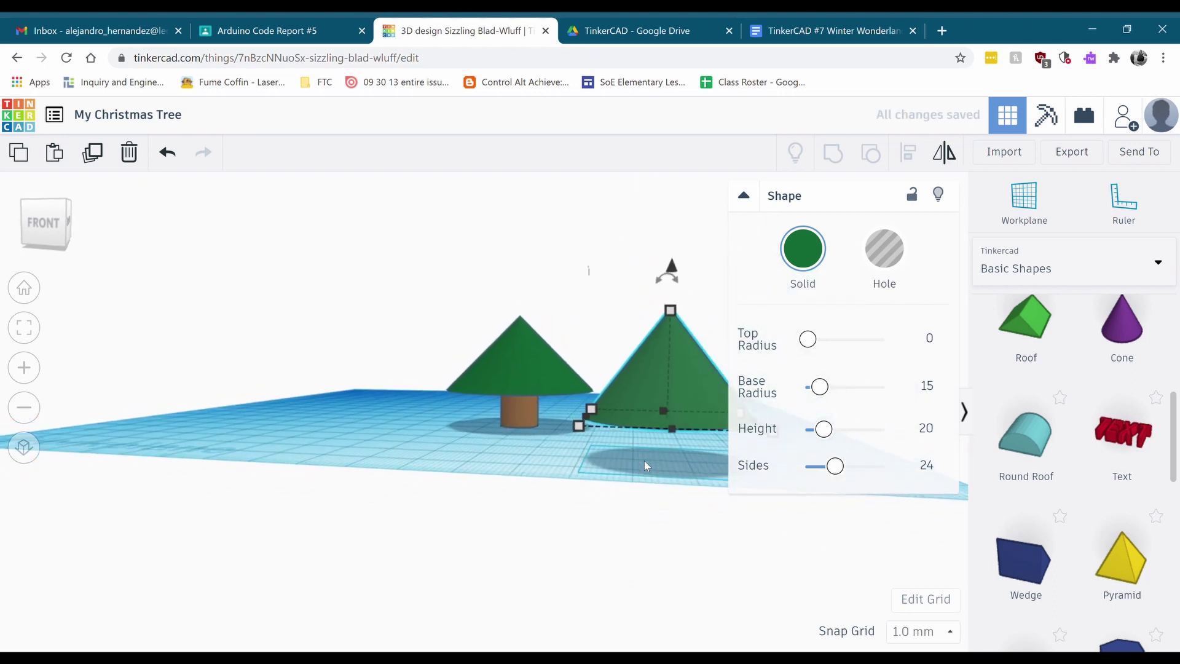
pyautogui.scroll(-2, 644, 460)
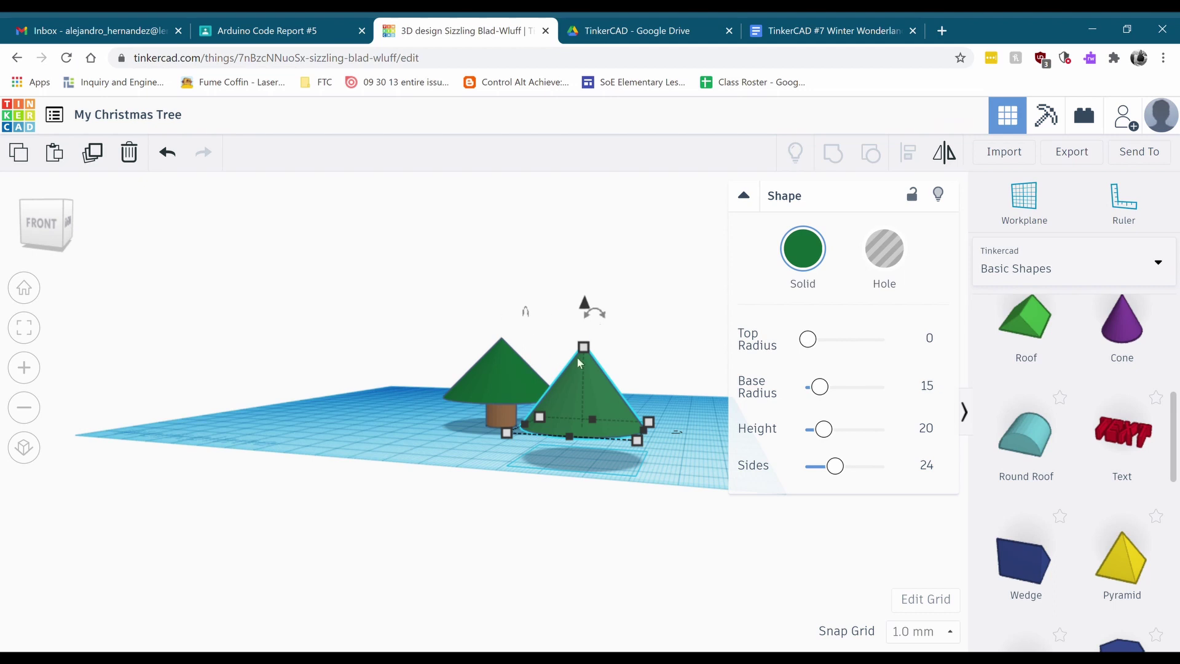
# Set the second cone's elevation to 20 above the workplane.
pyautogui.click(587, 307)
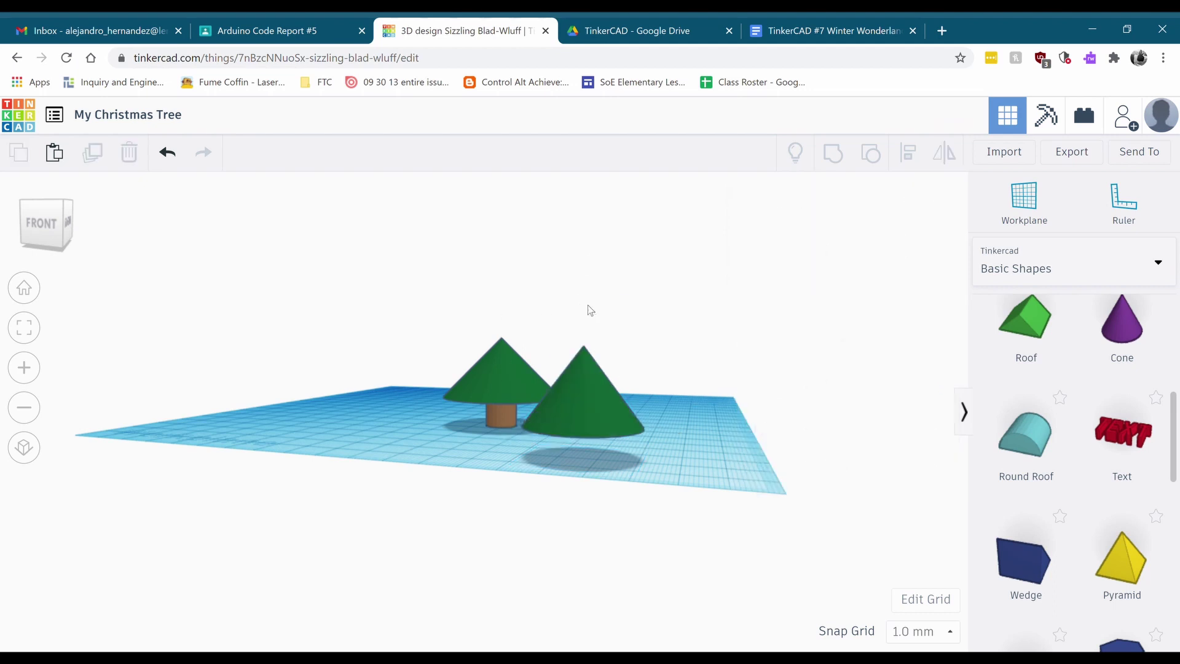
pyautogui.click(588, 358)
pyautogui.moveTo(587, 309); pyautogui.dragTo(587, 299)
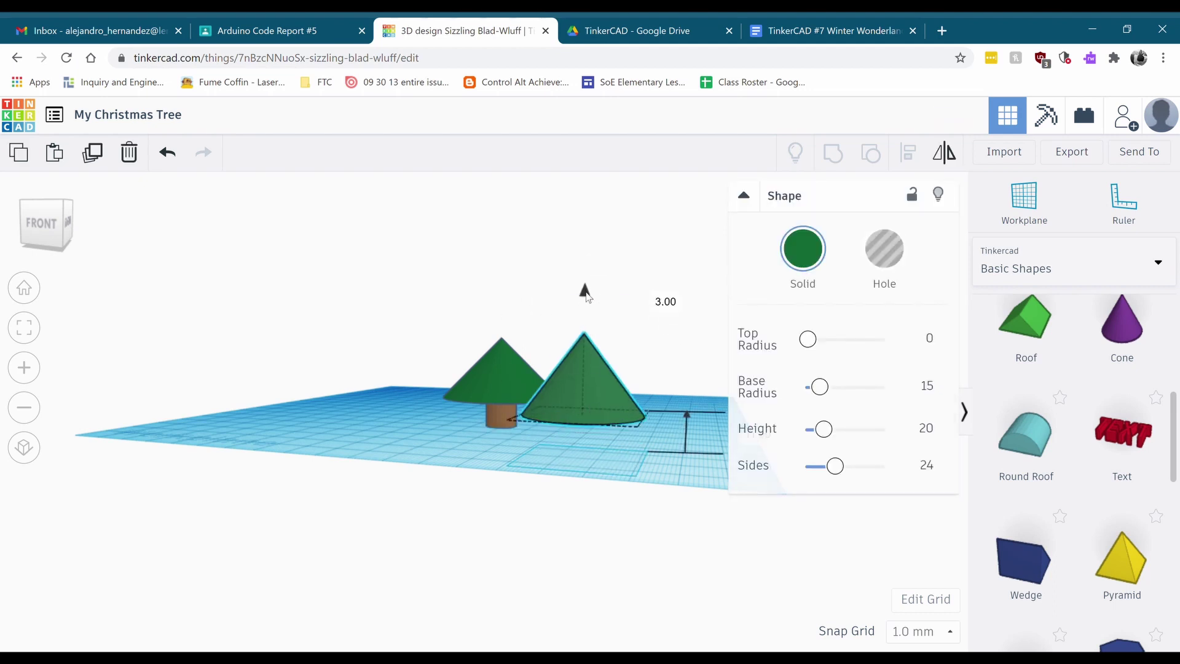
pyautogui.scroll(3, 658, 533)
pyautogui.click(744, 197)
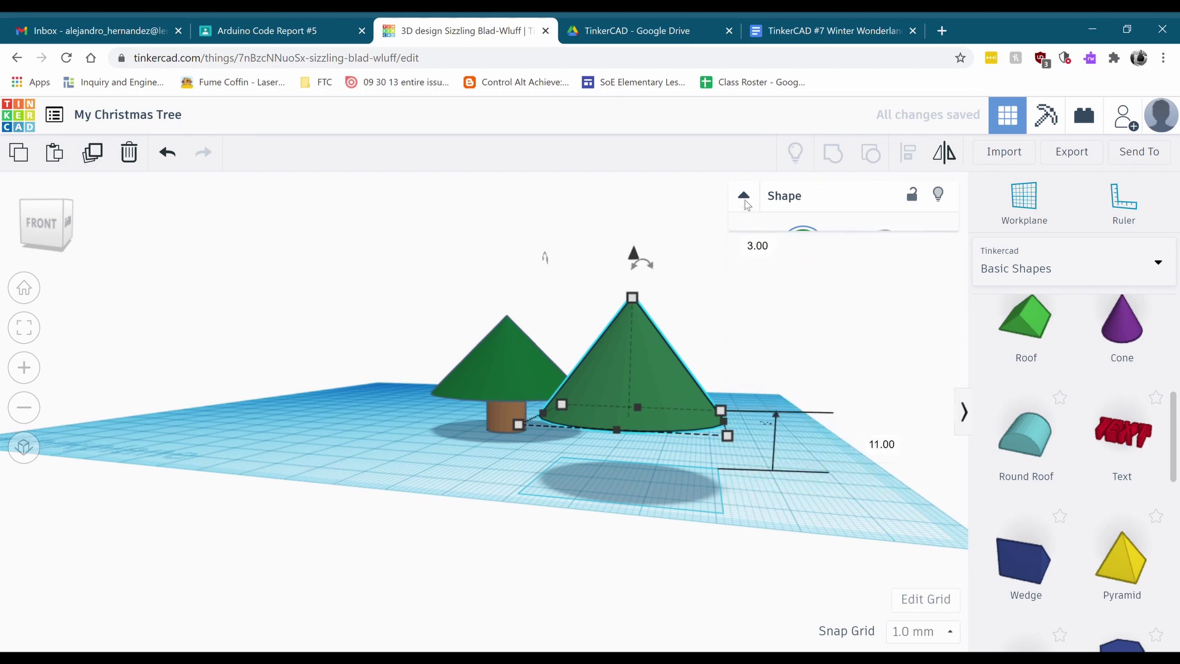
pyautogui.click(878, 445)
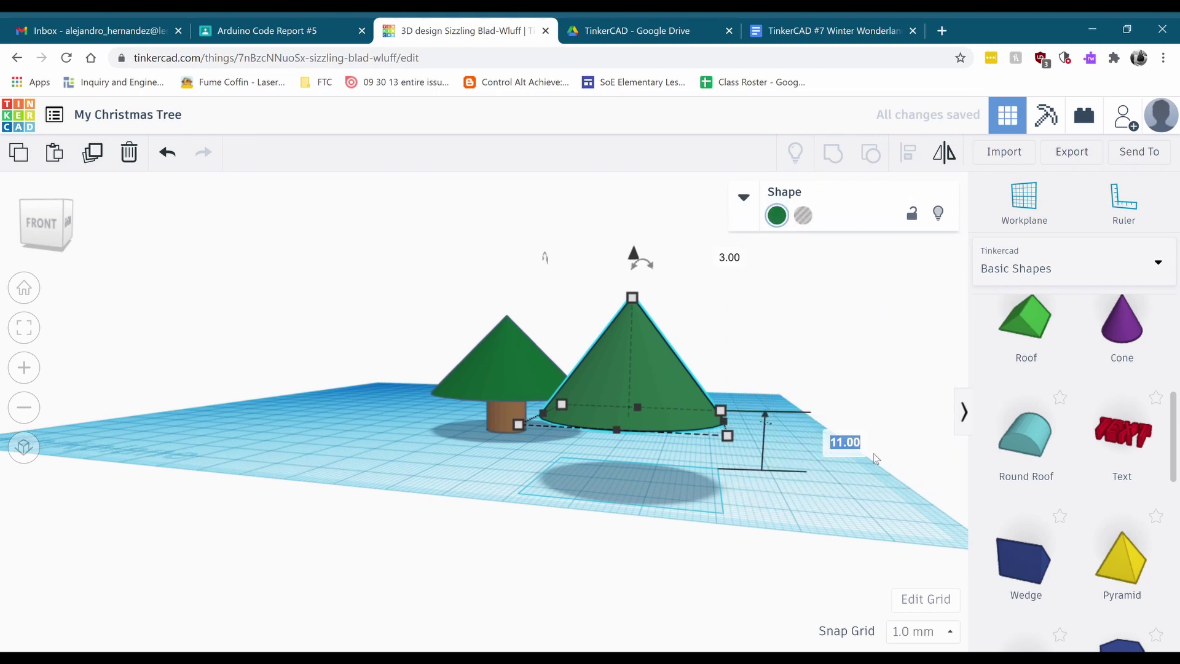
pyautogui.write('20')
pyautogui.press('Return')
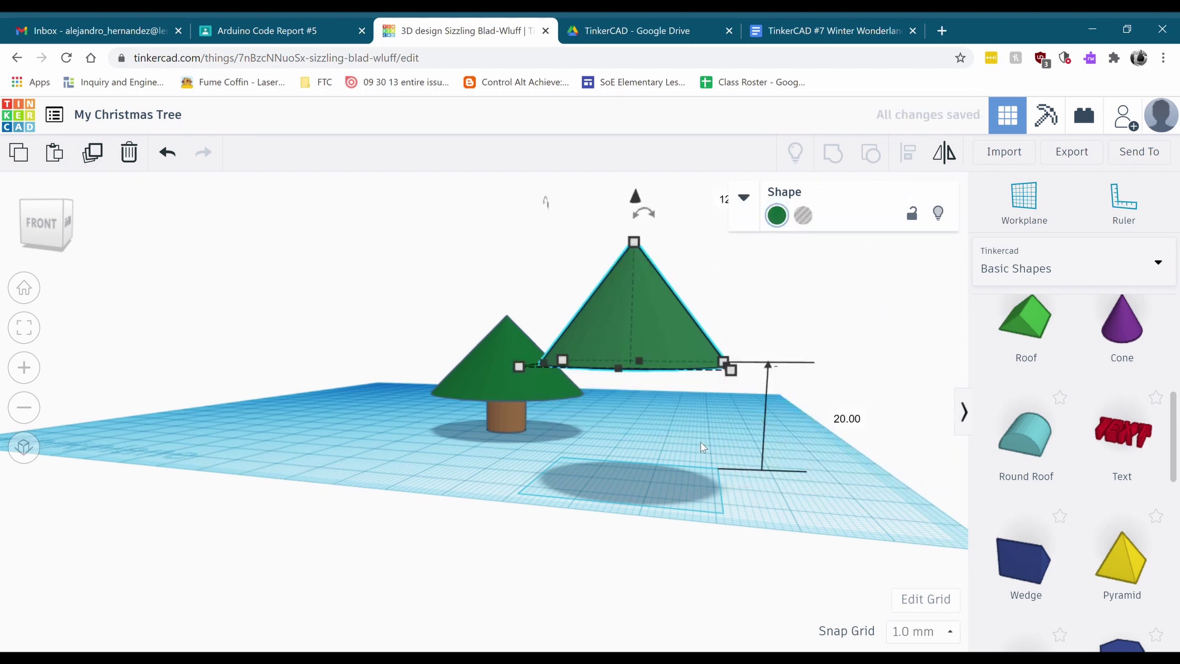
# Align both trees, centring them on the depth and width axes.
pyautogui.moveTo(700, 441); pyautogui.dragTo(731, 397, button='right')
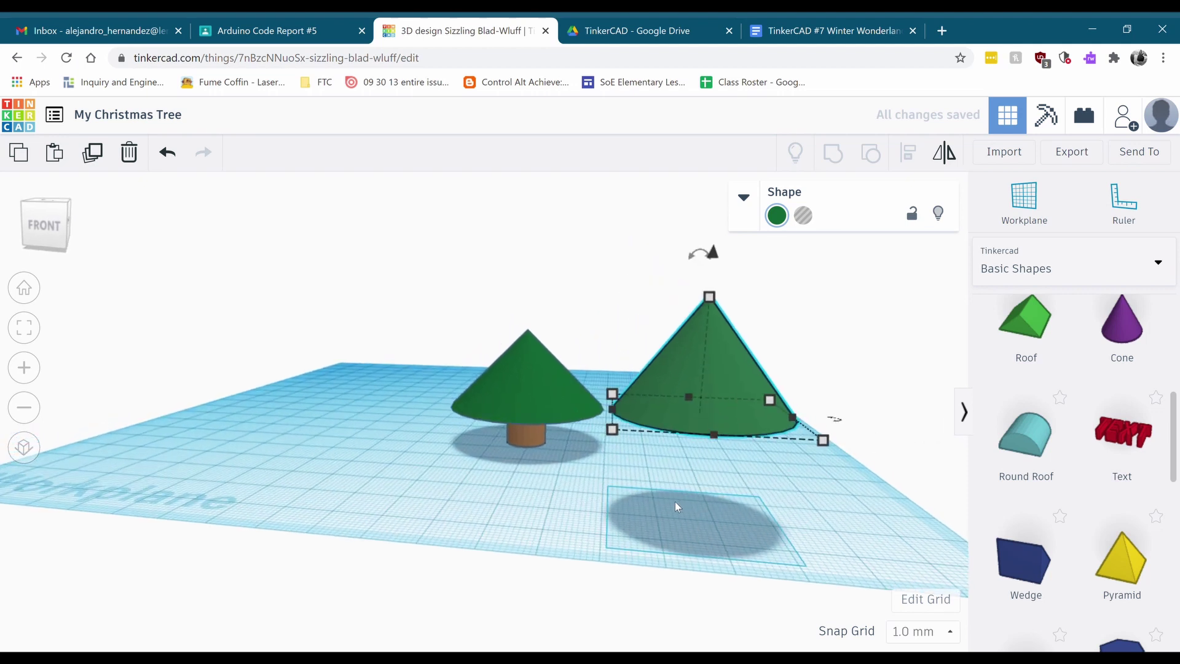
pyautogui.moveTo(674, 503); pyautogui.dragTo(362, 289)
pyautogui.click(908, 152)
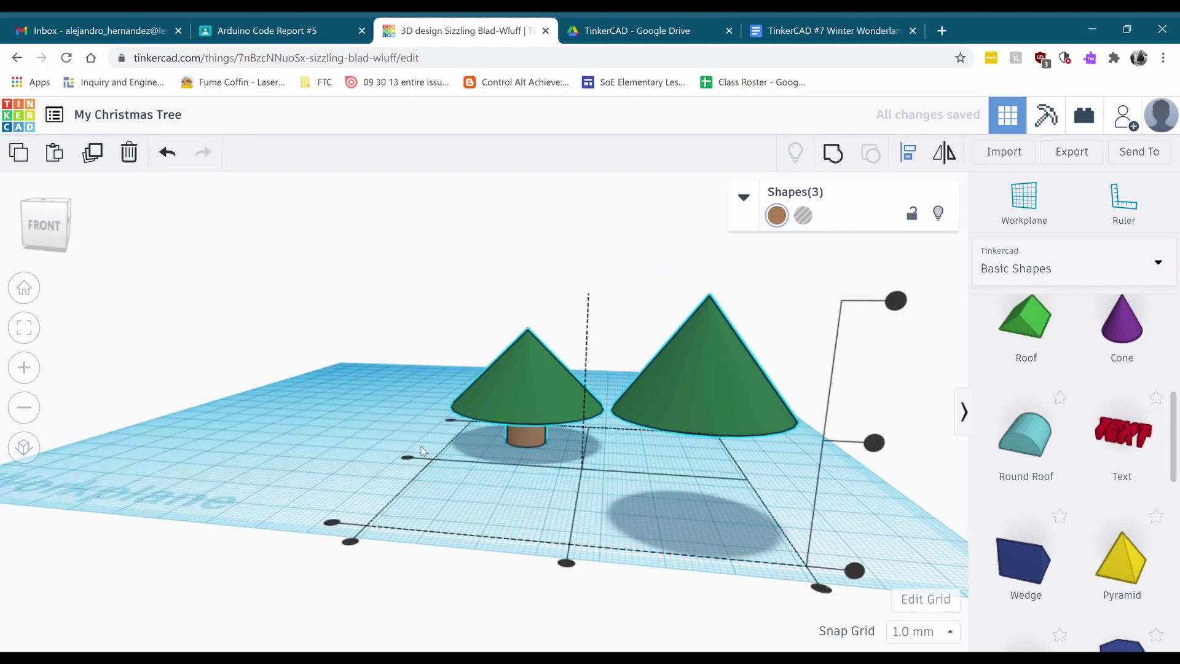
pyautogui.click(408, 457)
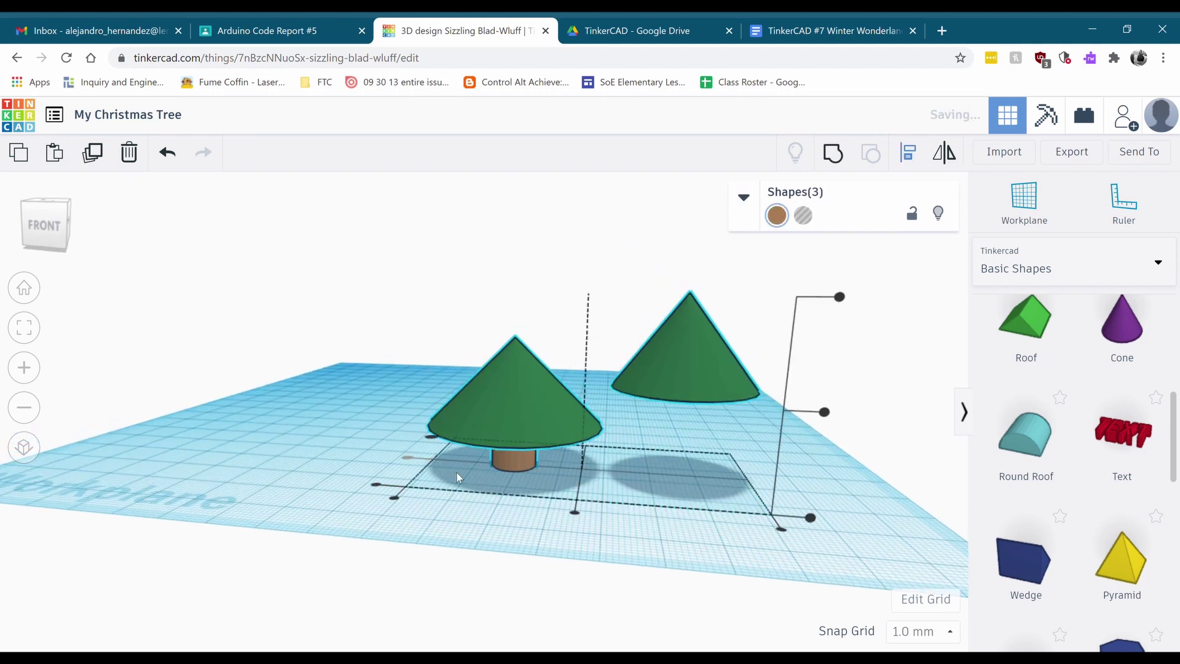
pyautogui.click(574, 512)
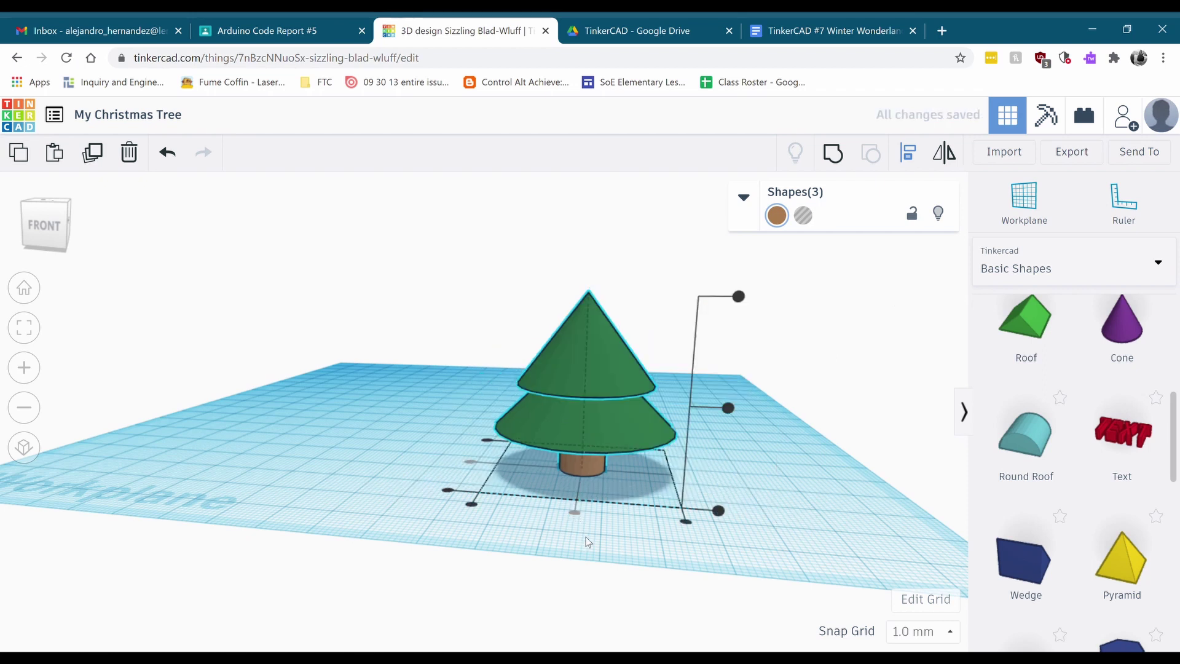
pyautogui.press('Escape')
pyautogui.press('l')
pyautogui.press('Escape')
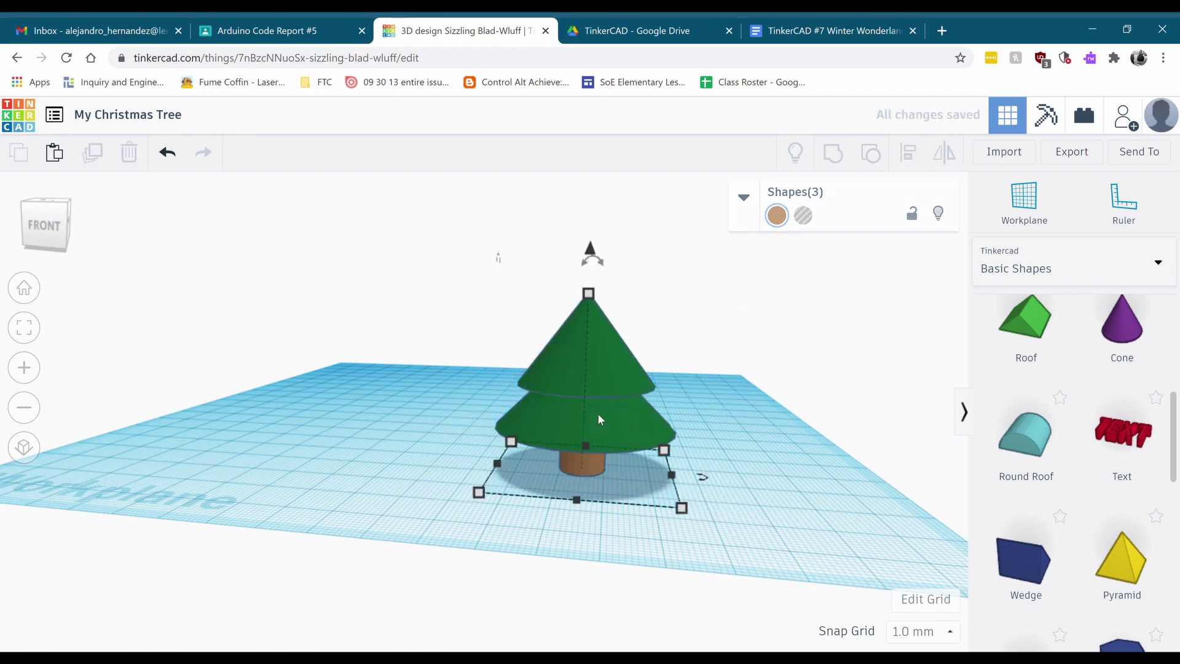
pyautogui.press('Escape')
# Check the stacked cones, then return to the Winter Wonderland report.
pyautogui.click(615, 422)
pyautogui.click(617, 346)
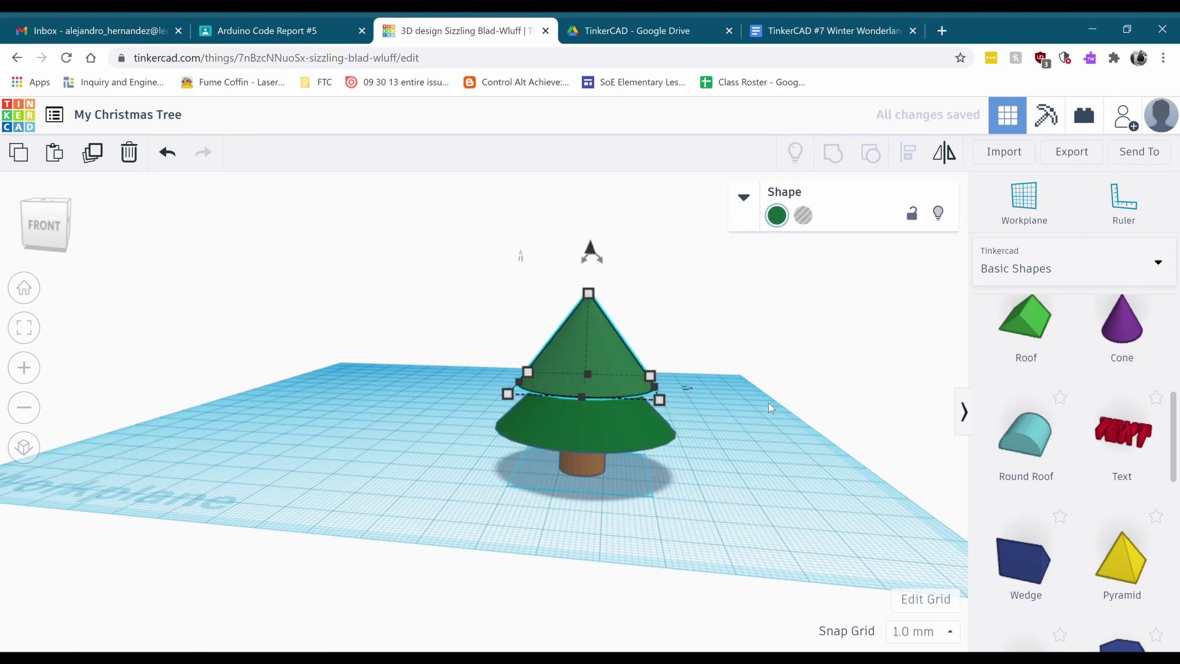
pyautogui.moveTo(768, 404); pyautogui.dragTo(765, 397, button='right')
pyautogui.moveTo(765, 396); pyautogui.dragTo(588, 299)
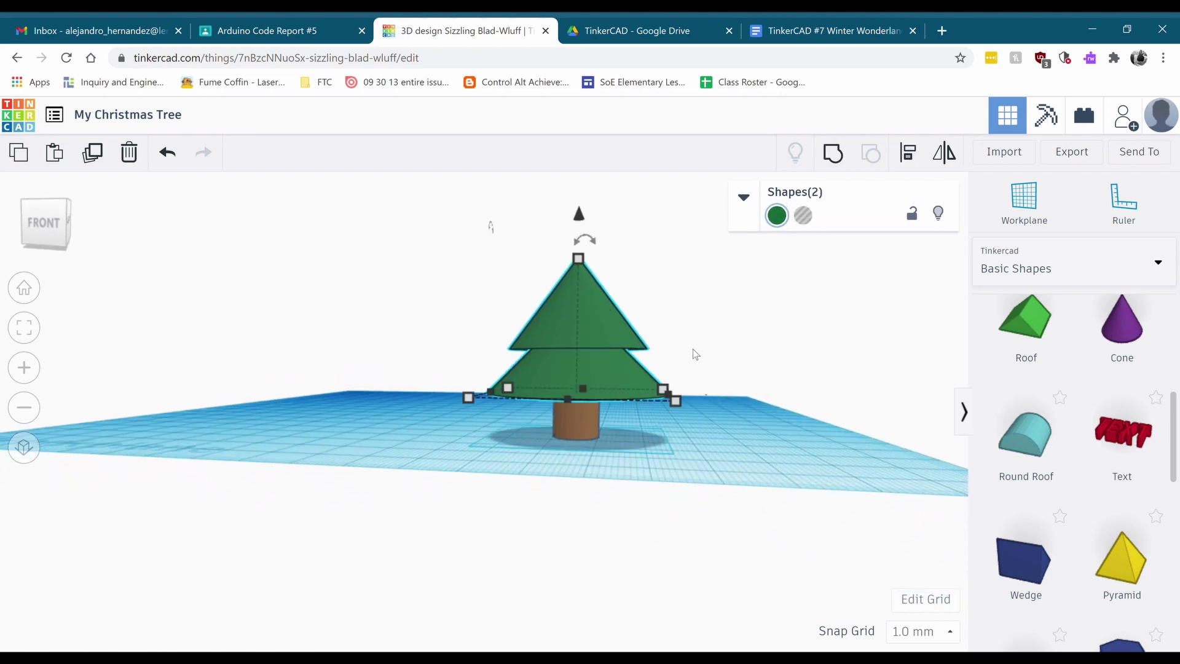
pyautogui.click(721, 357)
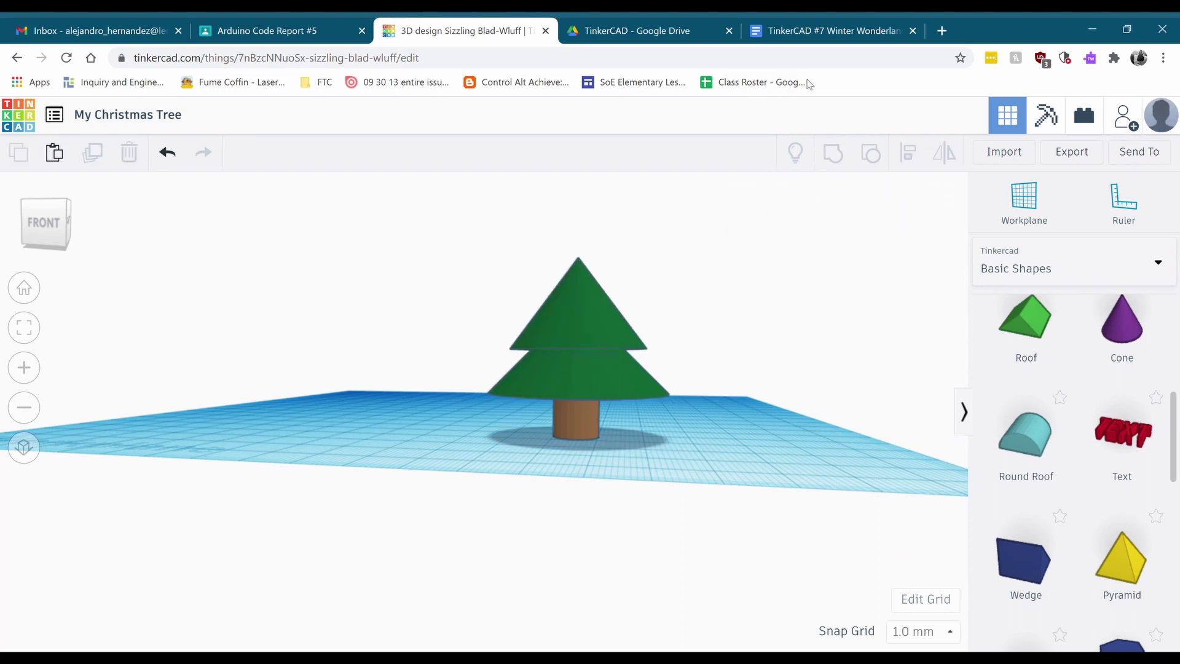
pyautogui.click(830, 32)
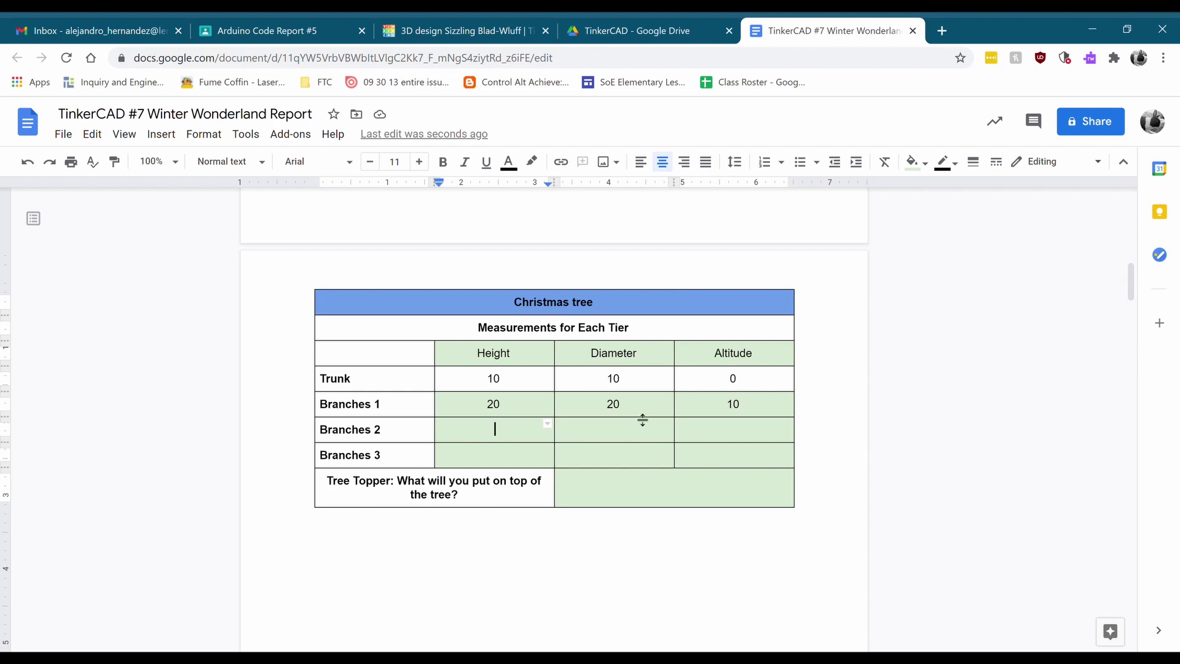
# Change Branches 1 diameter to 40 and enter Branches 2 as 20, 30, 20.
pyautogui.doubleClick(613, 404)
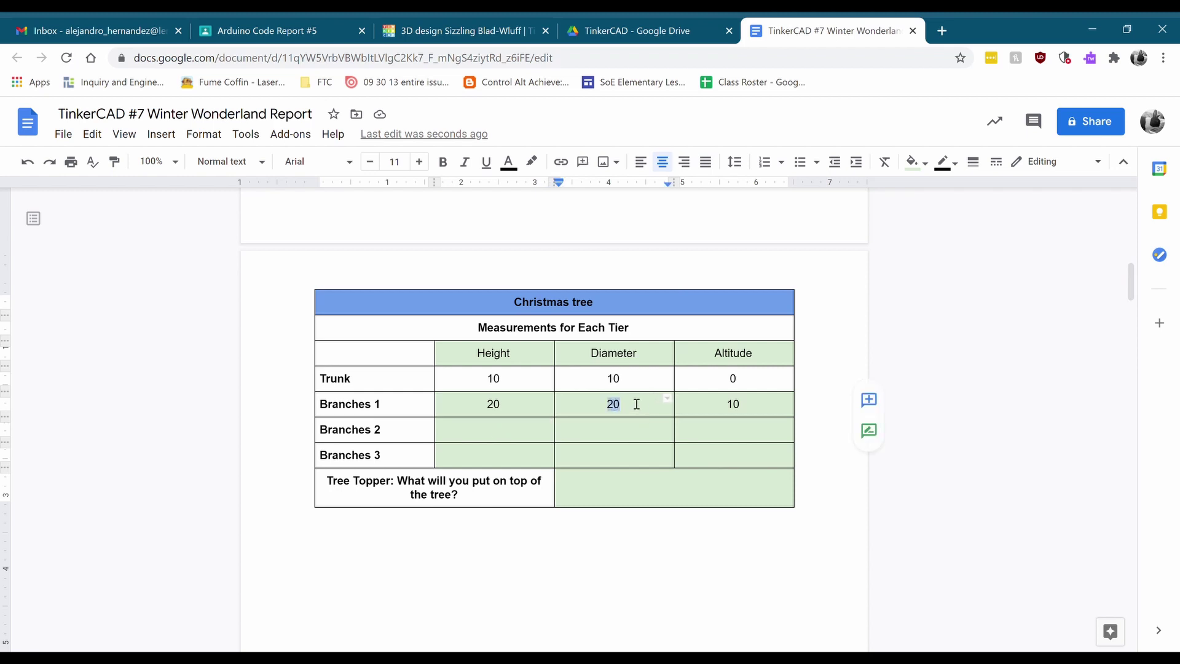
pyautogui.write('40')
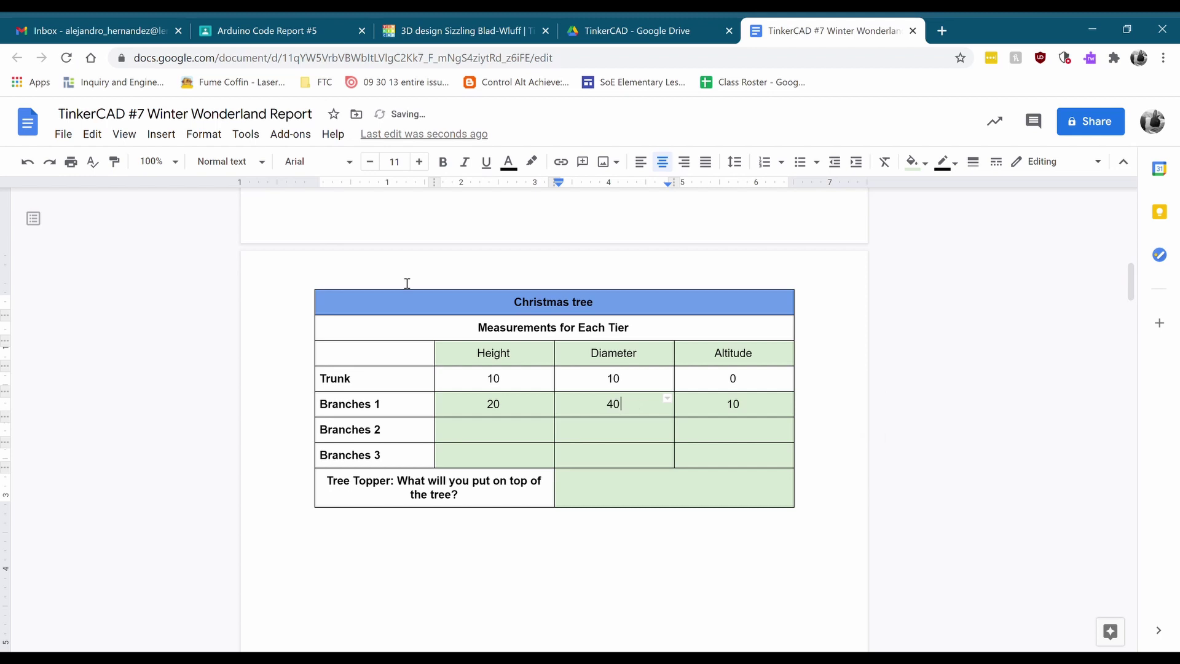
pyautogui.click(465, 422)
pyautogui.write('20')
pyautogui.press('Tab')
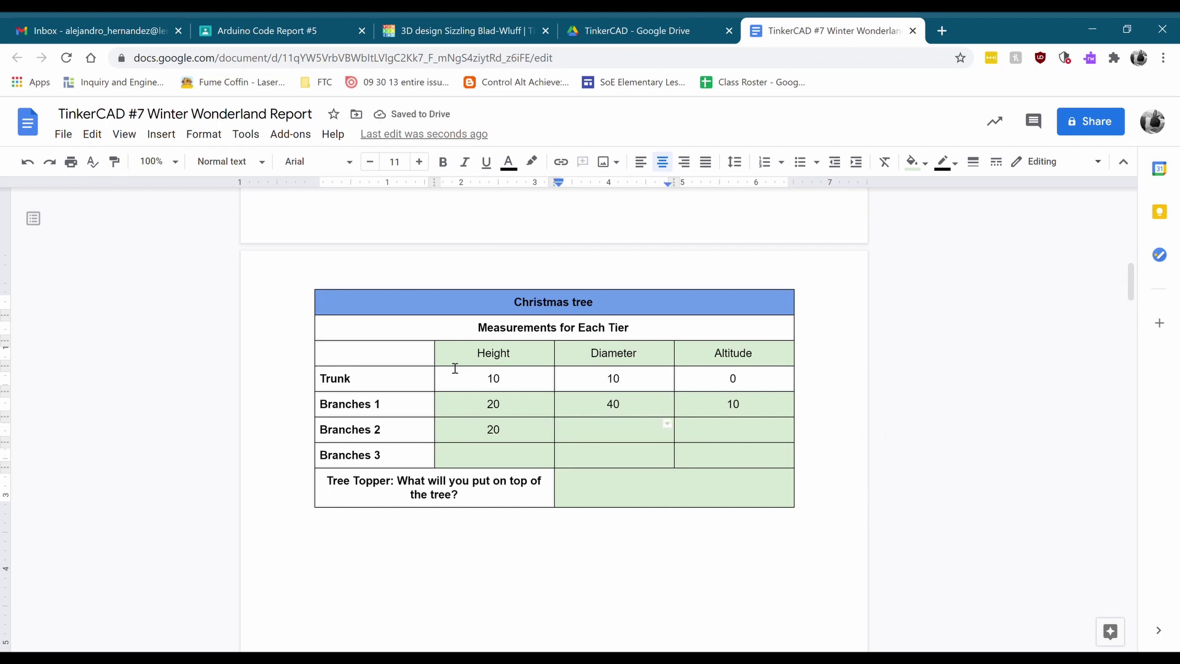
pyautogui.write('30')
pyautogui.press('Tab')
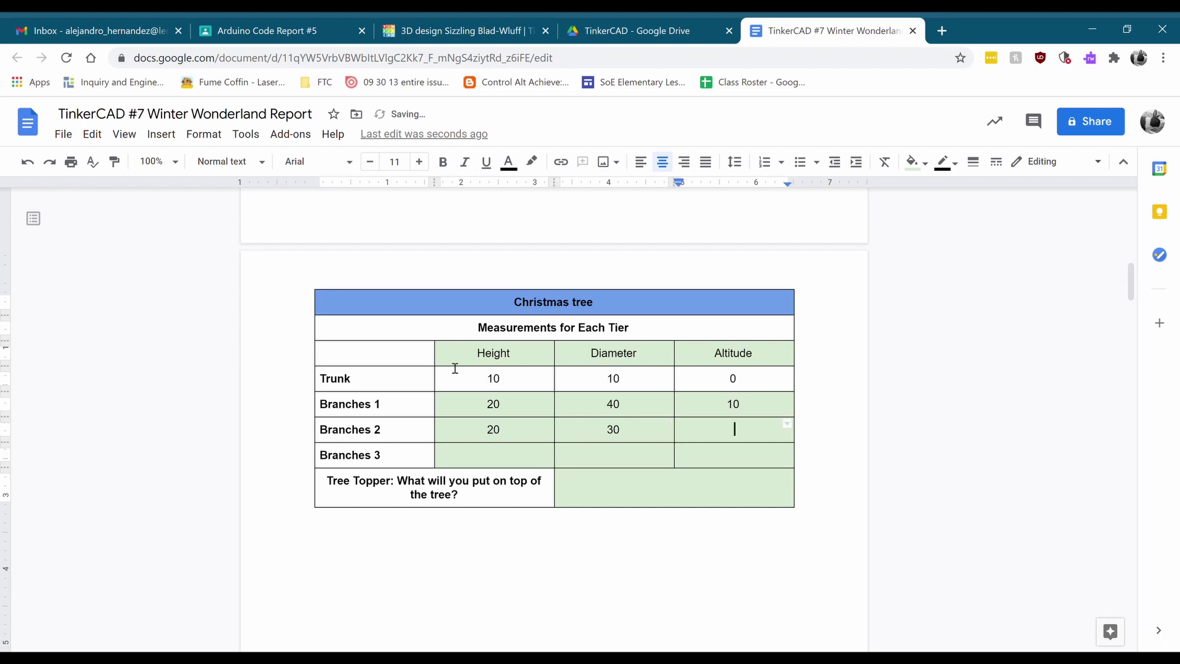
pyautogui.write('20')
pyautogui.click(606, 31)
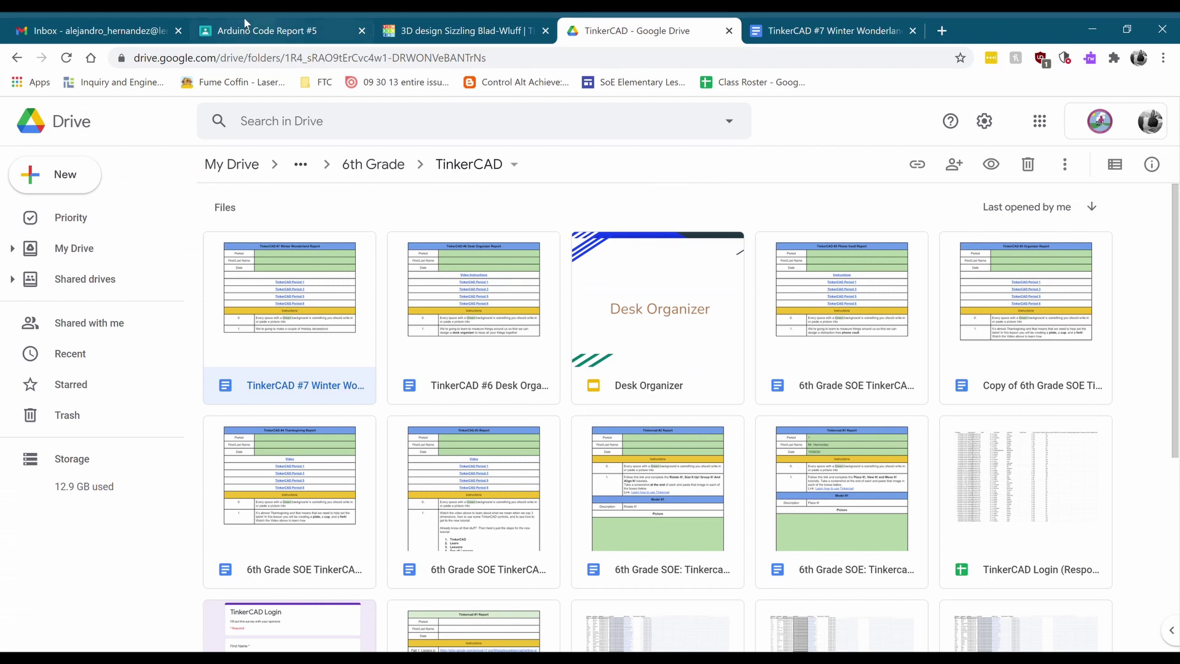
# Back in the tree design, place a new cone and colour it dark green.
pyautogui.click(264, 31)
pyautogui.click(460, 31)
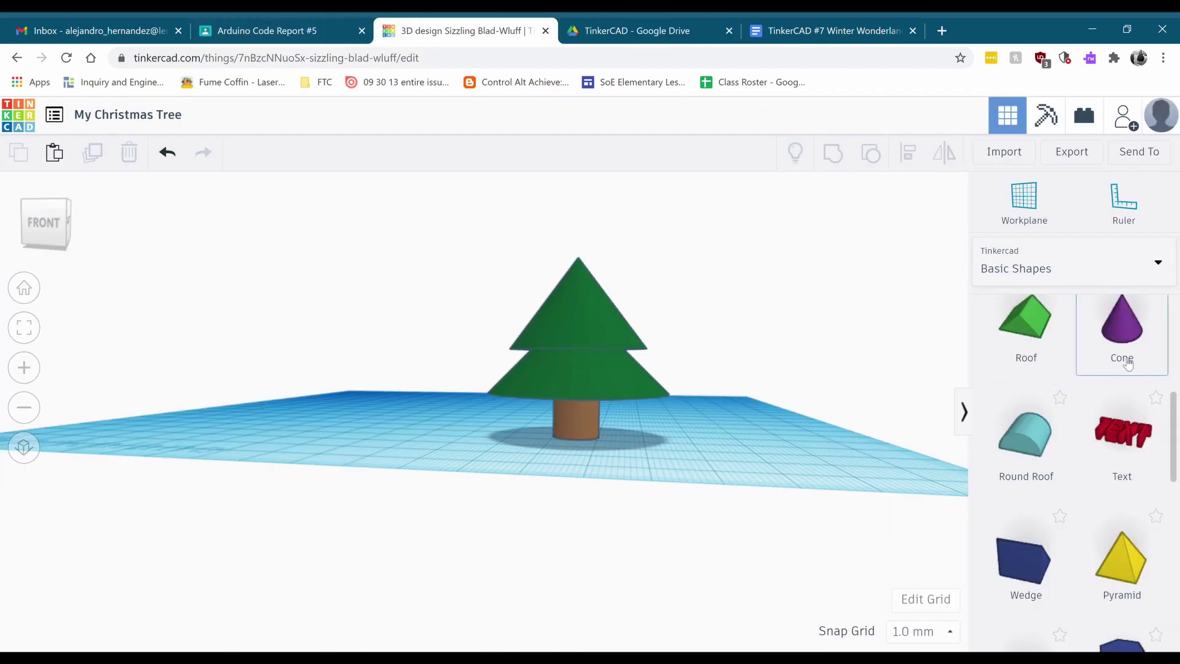
pyautogui.moveTo(1122, 326); pyautogui.dragTo(806, 463)
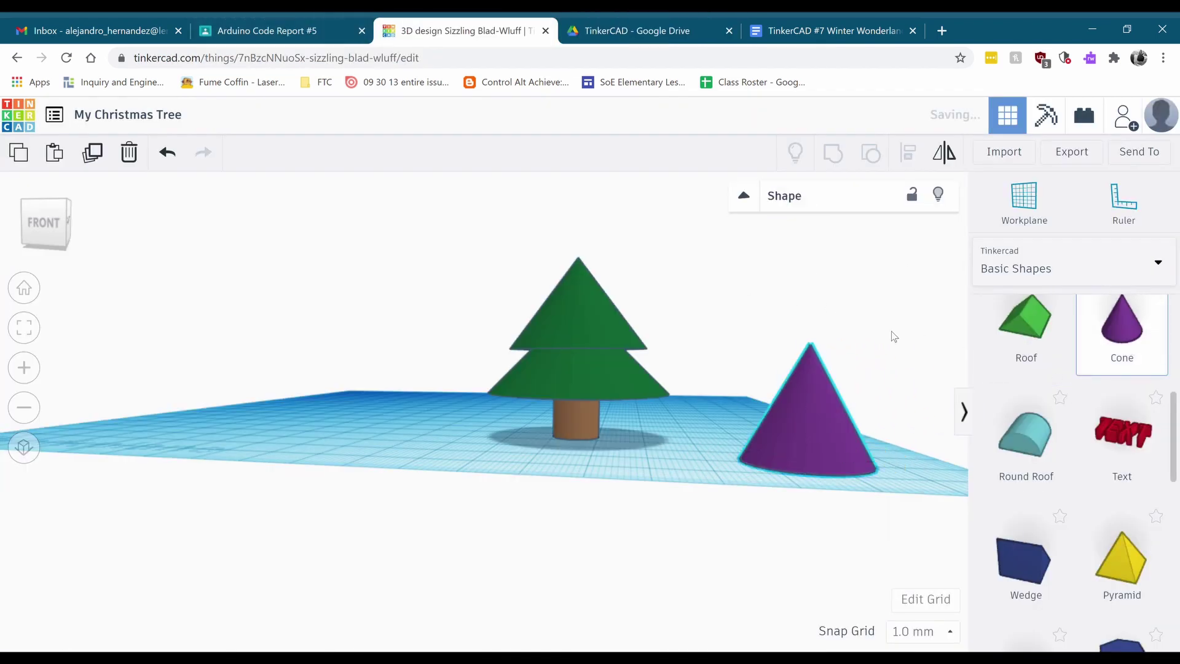
pyautogui.click(777, 215)
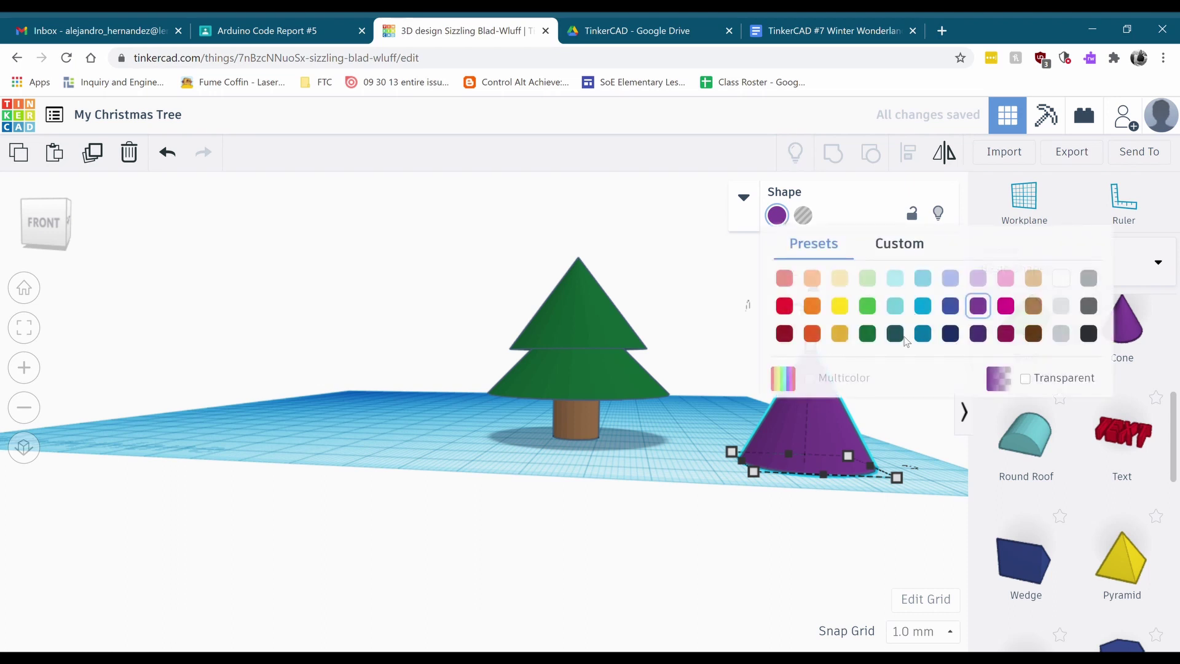
pyautogui.click(867, 333)
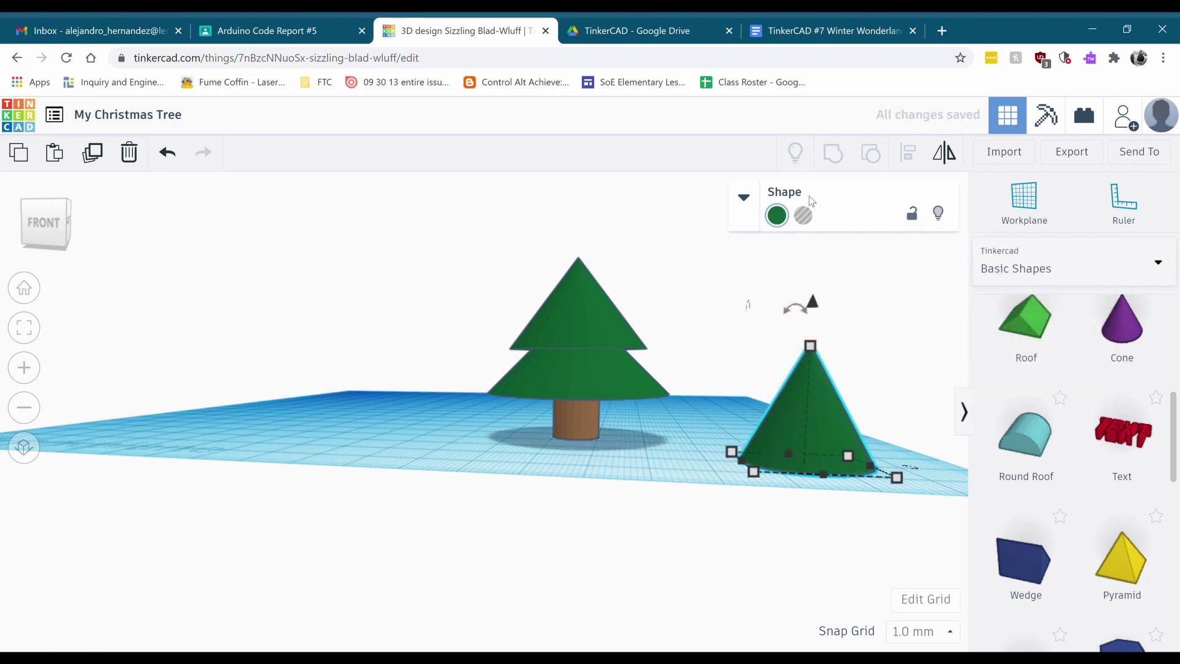
# Give the cone base radius 8 and height 15, then lift it slightly off the workplane.
pyautogui.click(744, 198)
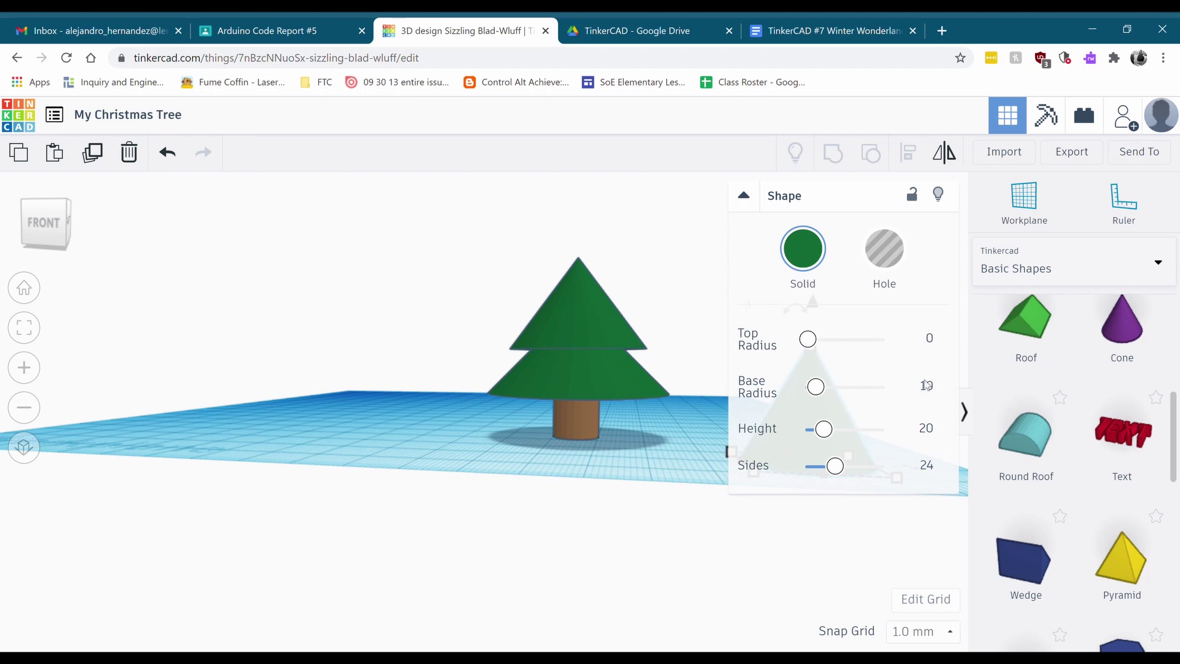
pyautogui.click(937, 392)
pyautogui.write('8')
pyautogui.click(924, 429)
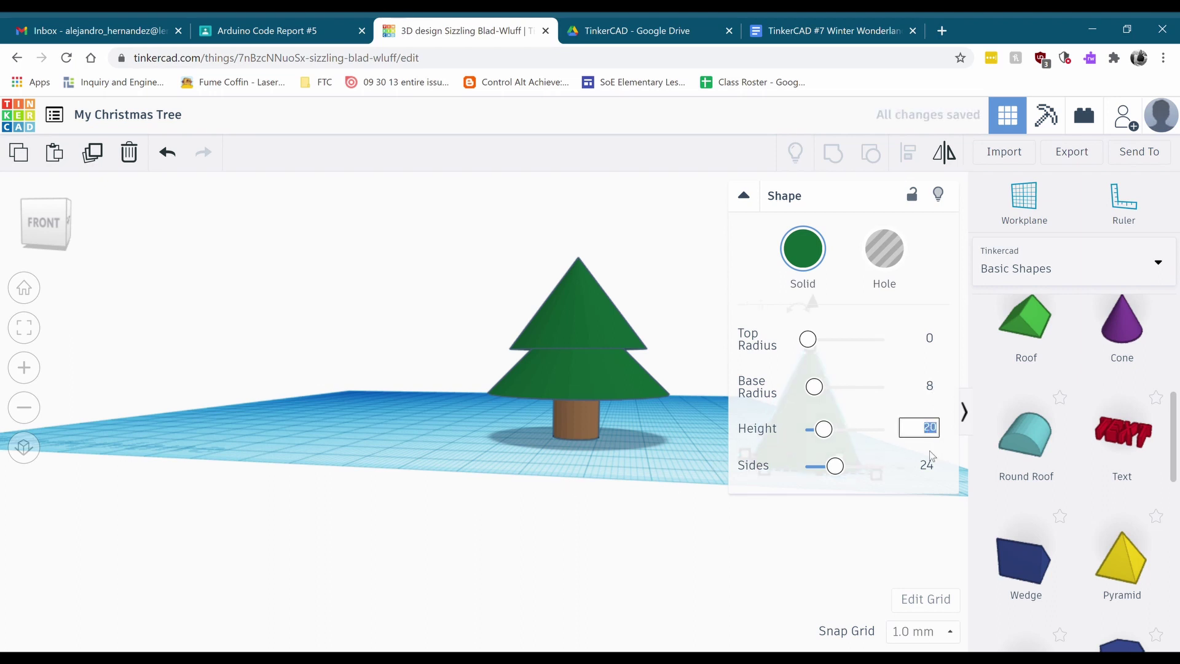
pyautogui.moveTo(706, 353); pyautogui.dragTo(523, 375, button='middle')
pyautogui.moveTo(676, 528)
pyautogui.mouseDown(button='right')
pyautogui.moveTo(686, 498)
pyautogui.moveTo(684, 508)
pyautogui.mouseUp(button='right')
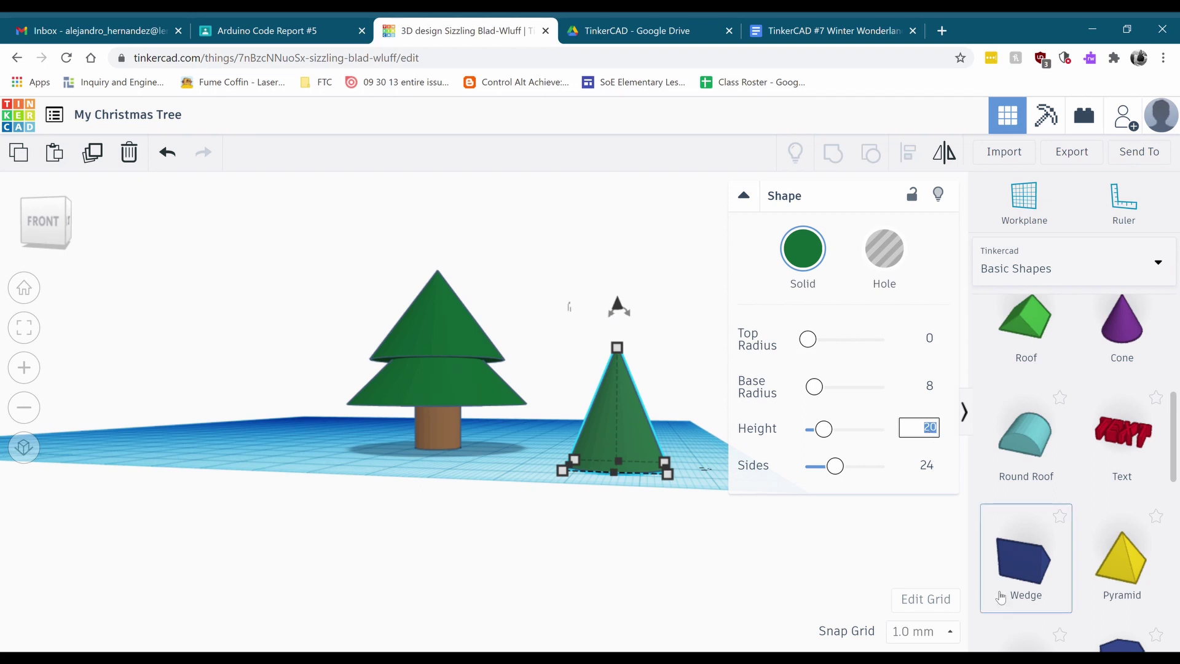
pyautogui.press('Return')
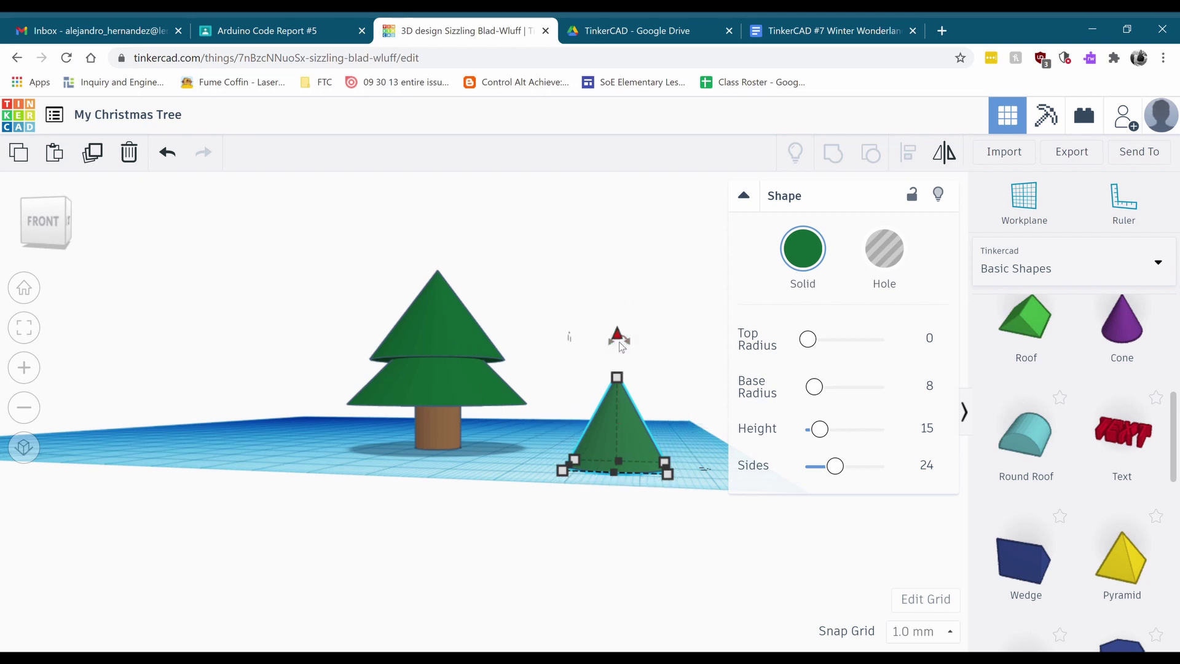
pyautogui.moveTo(619, 333); pyautogui.dragTo(620, 325)
pyautogui.moveTo(621, 325); pyautogui.dragTo(503, 295, button='right')
# Raise the new cone to an elevation of 30.
pyautogui.moveTo(505, 294); pyautogui.dragTo(629, 441)
pyautogui.click(687, 443)
pyautogui.write('30')
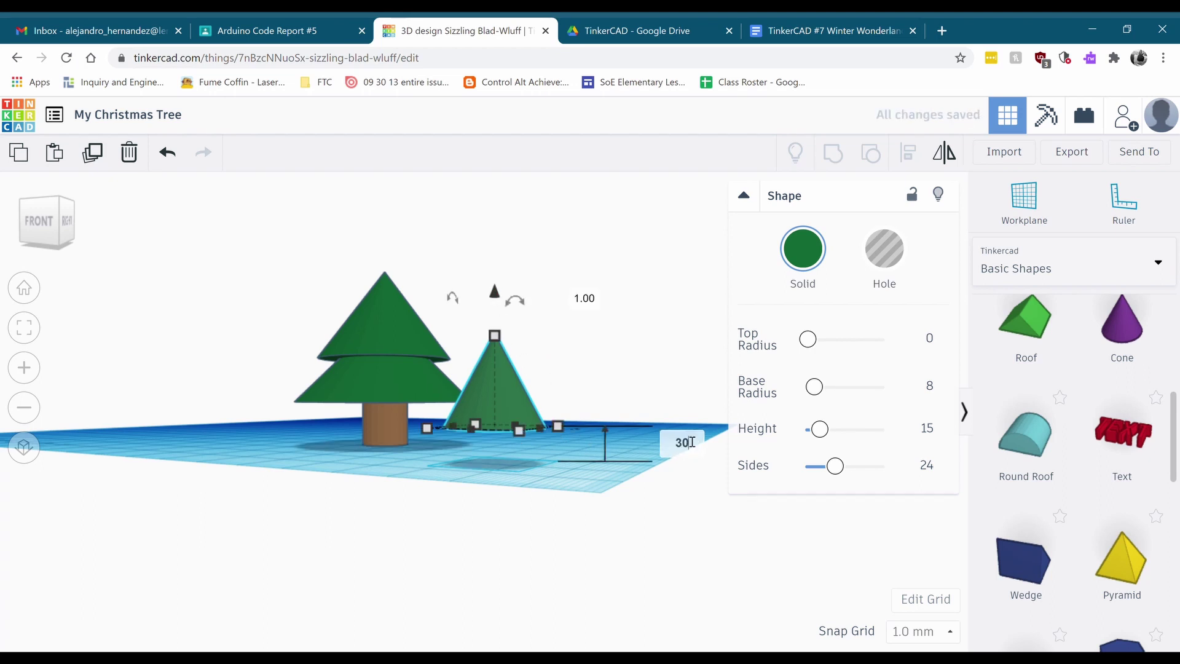
pyautogui.press('Return')
# Select all shapes and centre the new cone over the tree on both axes.
pyautogui.moveTo(513, 480); pyautogui.dragTo(552, 503, button='right')
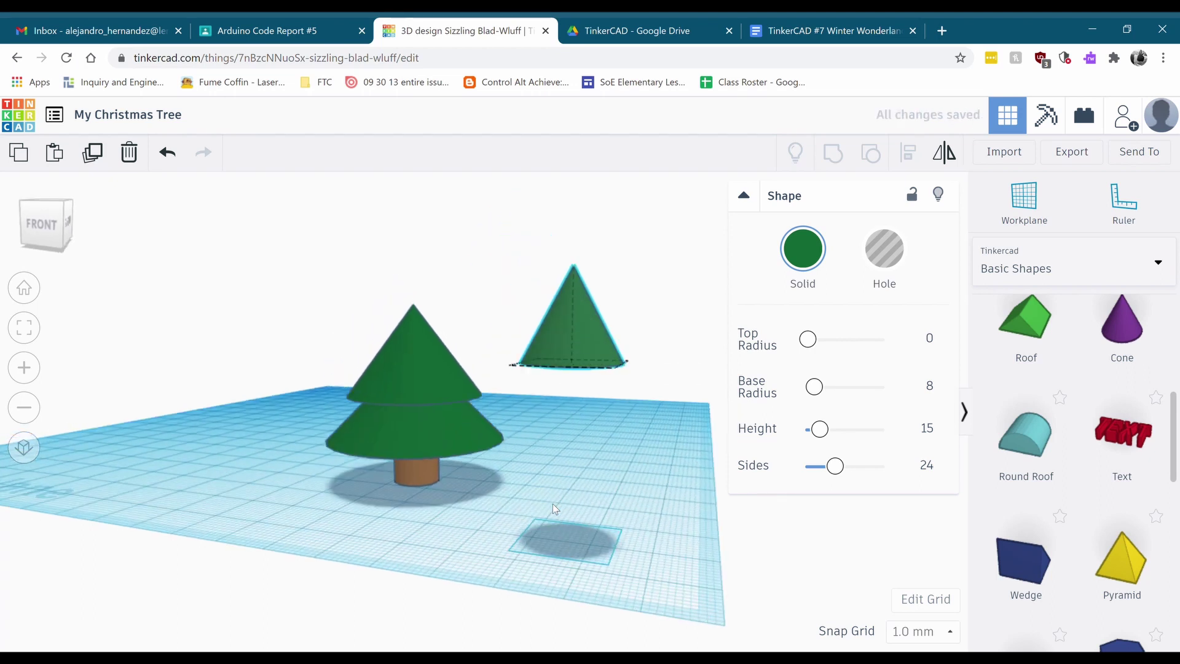
pyautogui.hotkey('ctrl', 'a')
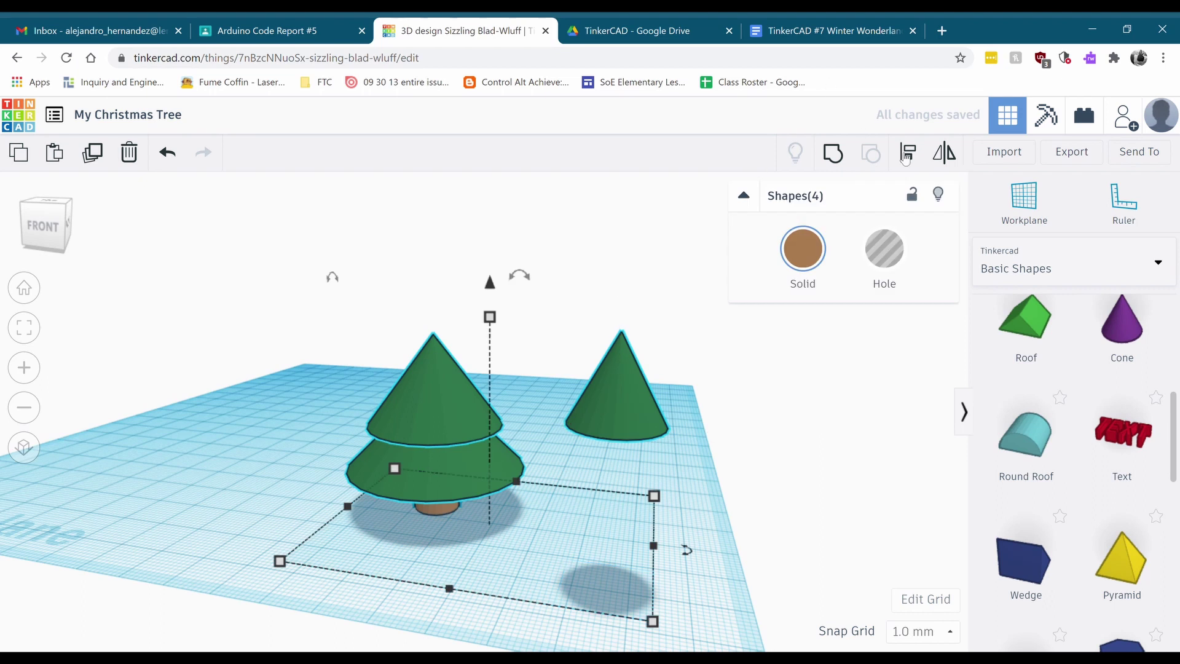
pyautogui.click(323, 503)
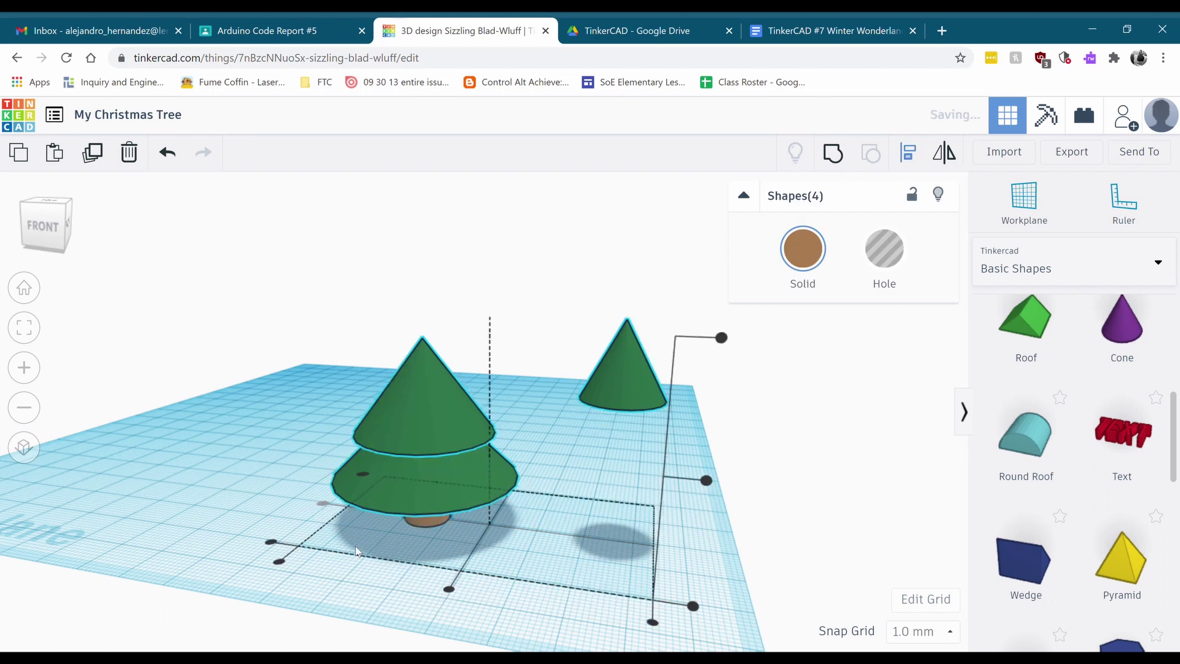
pyautogui.click(452, 589)
pyautogui.moveTo(617, 549); pyautogui.dragTo(626, 531, button='right')
pyautogui.click(626, 531)
# Select the top cone and set its elevation to 35 mm above the lower tiers.
pyautogui.scroll(5, 522, 367)
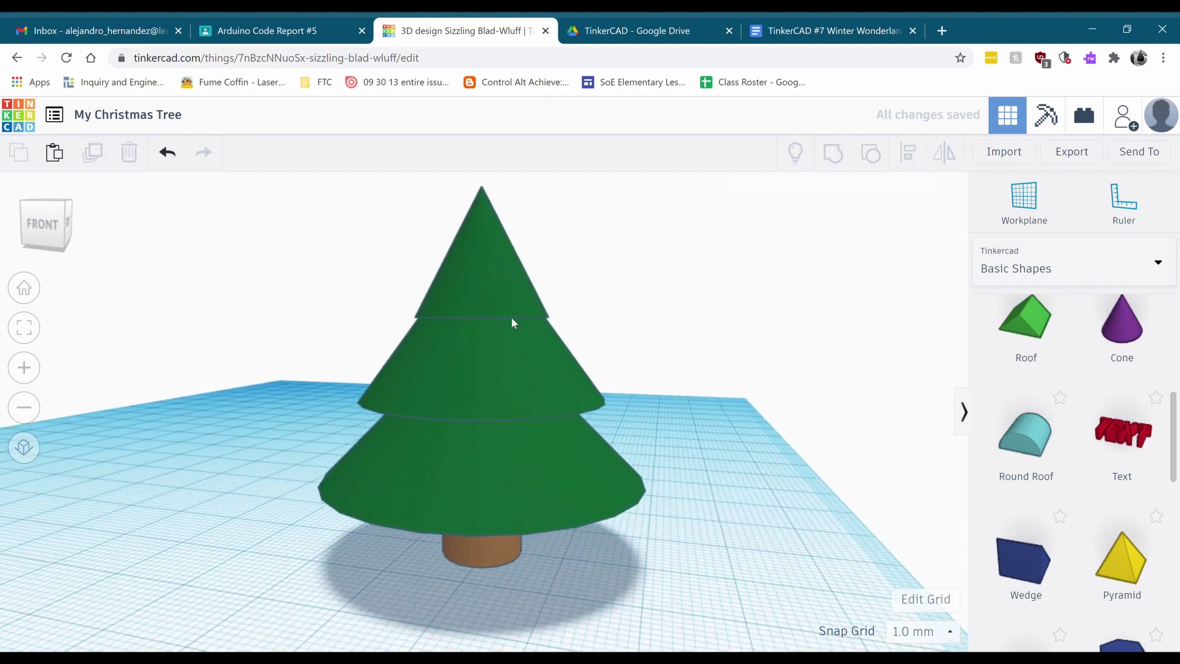
pyautogui.click(513, 310)
pyautogui.click(501, 293)
pyautogui.scroll(-3, 500, 292)
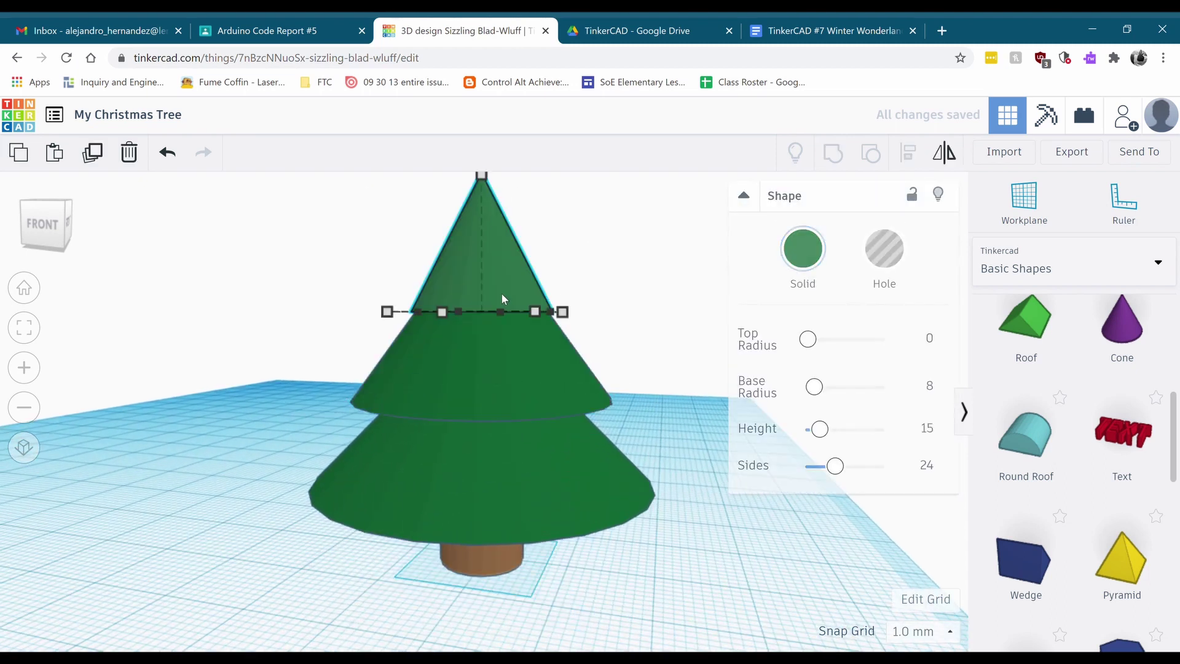
pyautogui.scroll(3, 516, 304)
pyautogui.scroll(-3, 516, 304)
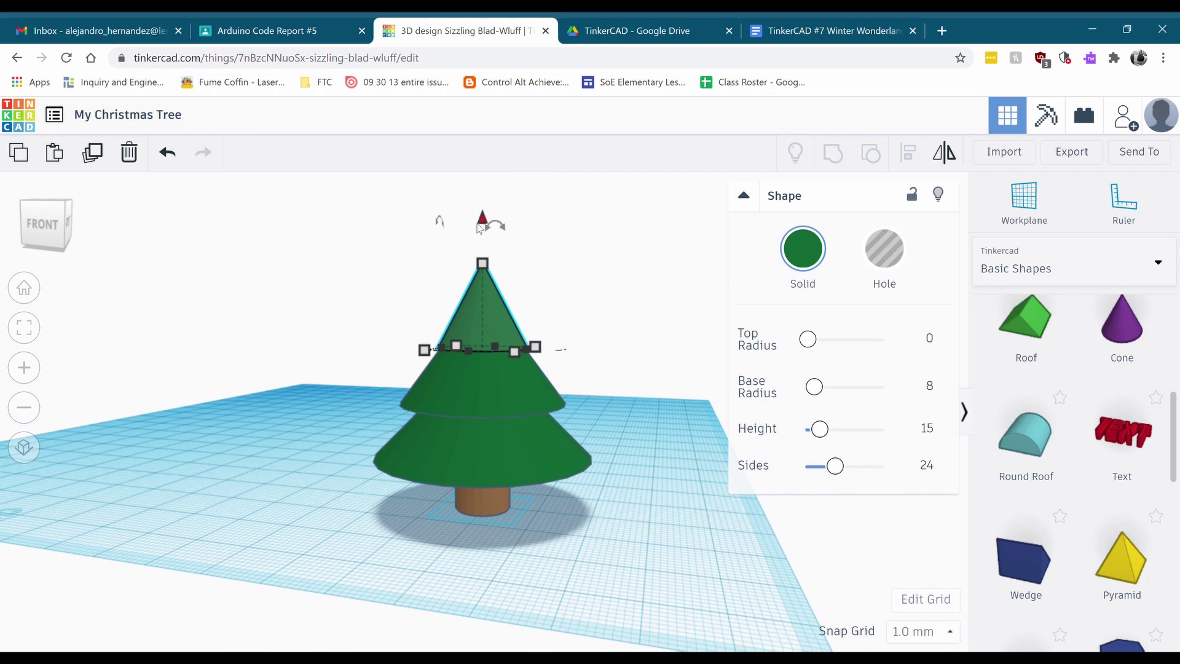
pyautogui.moveTo(481, 228); pyautogui.dragTo(483, 225)
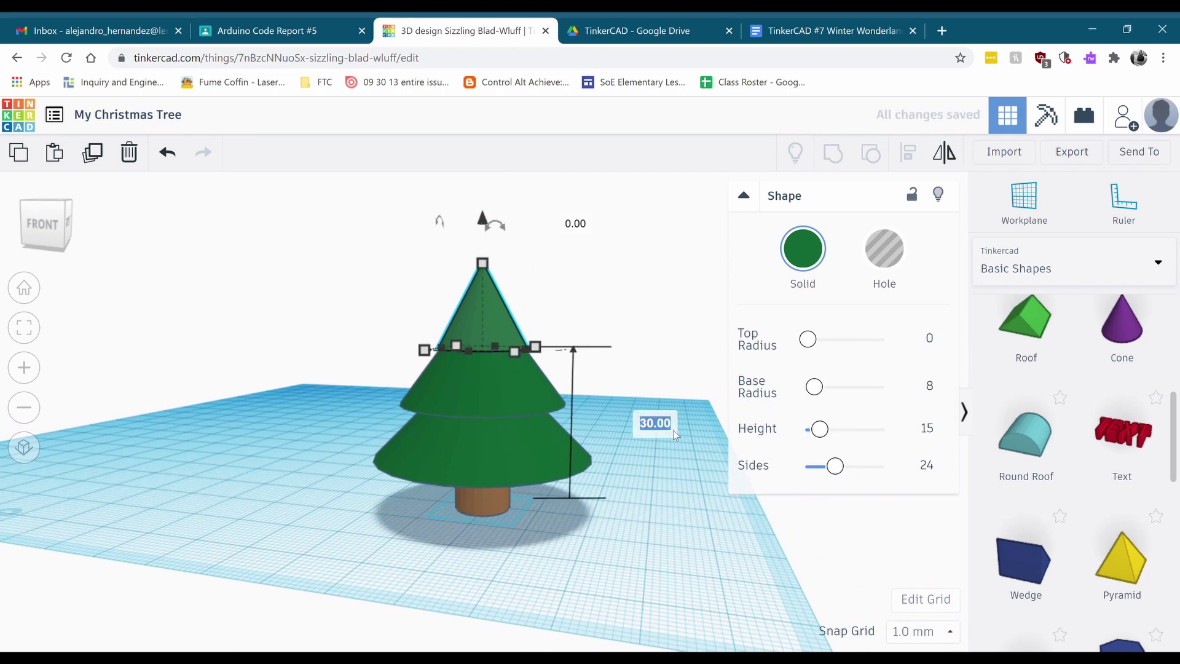
pyautogui.press('Return')
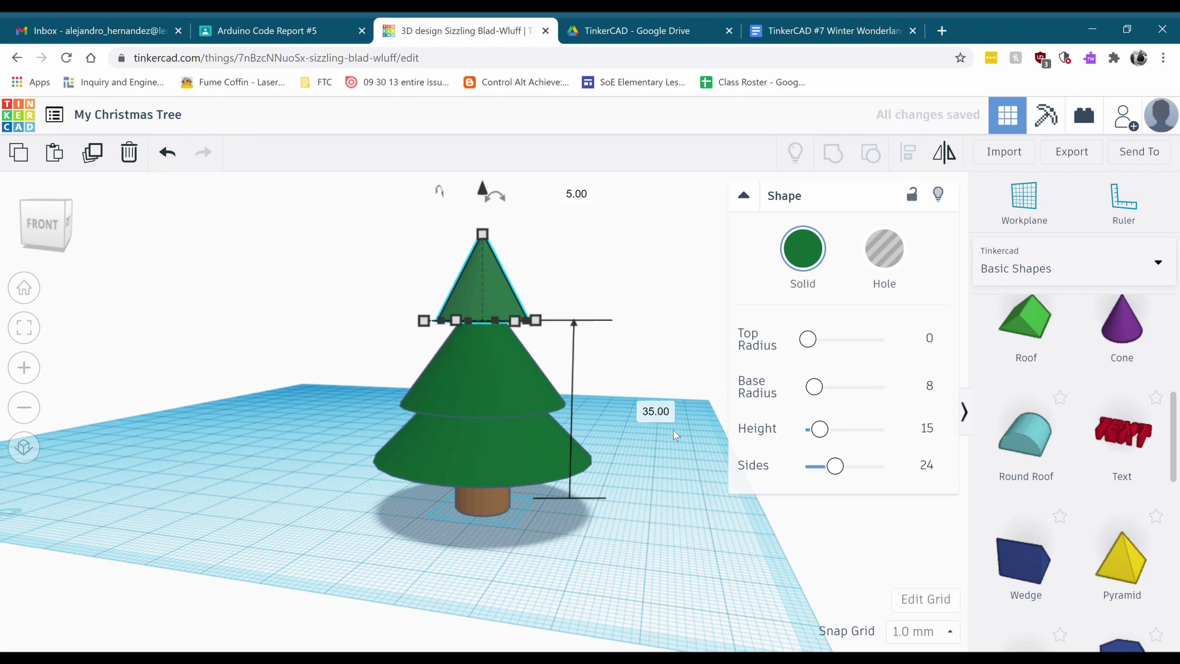
# Check the tree from a low front view, then switch to the Winter Wonderland report.
pyautogui.click(553, 544)
pyautogui.moveTo(553, 543); pyautogui.dragTo(577, 532, button='right')
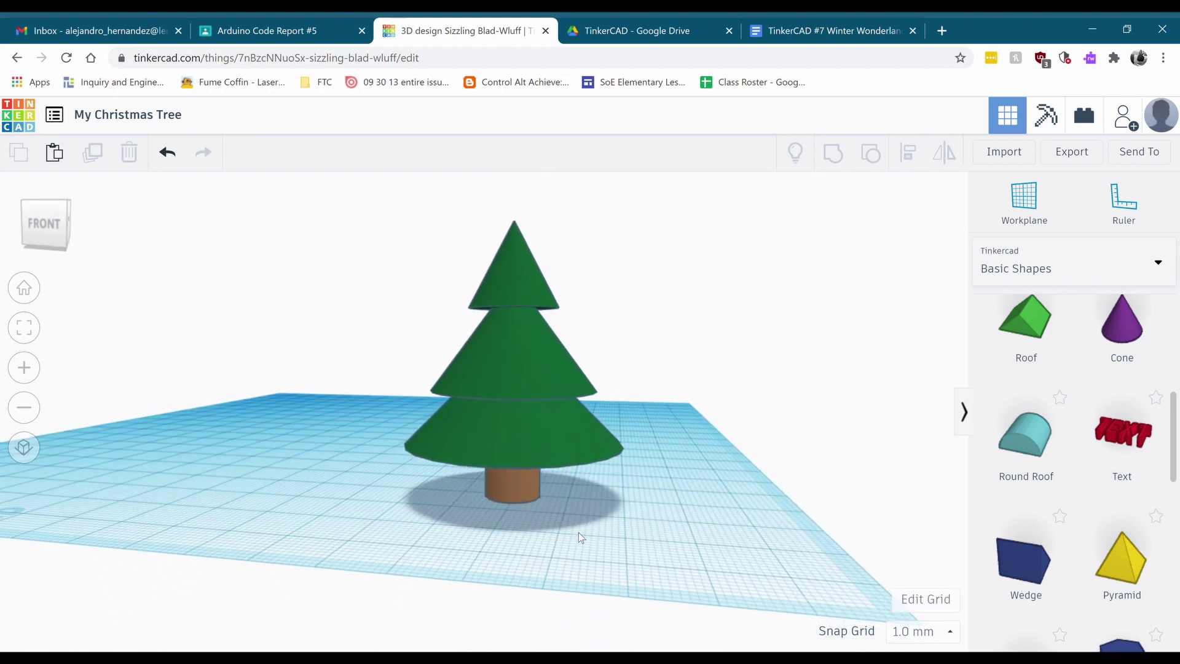
pyautogui.click(503, 275)
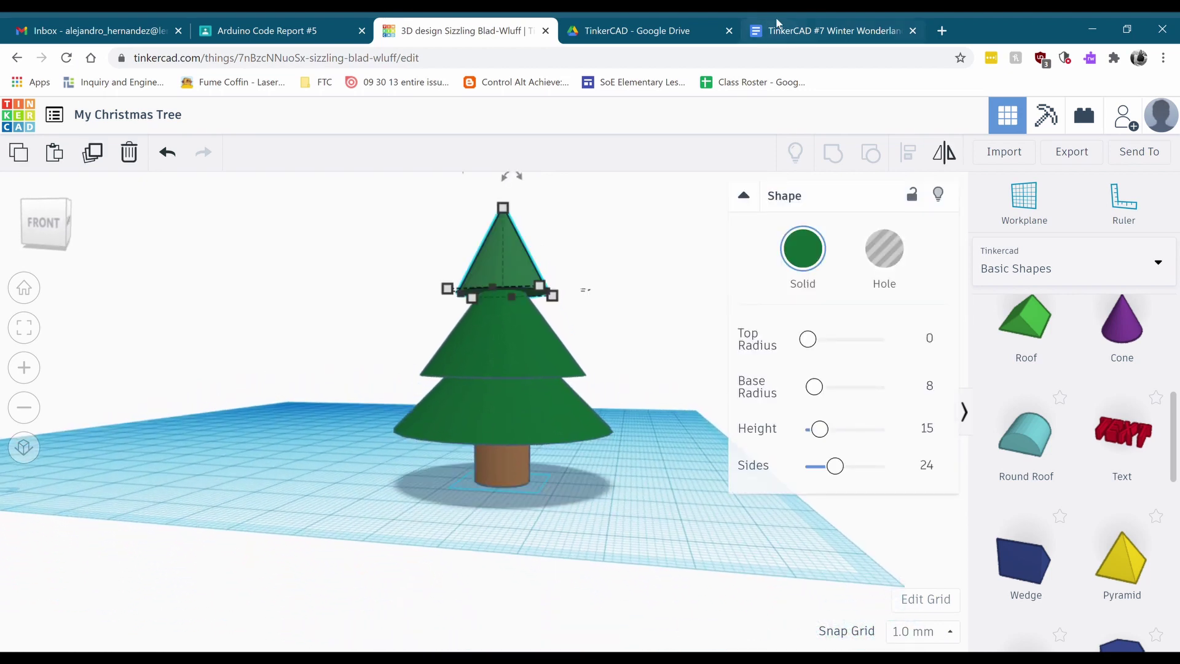
pyautogui.click(799, 30)
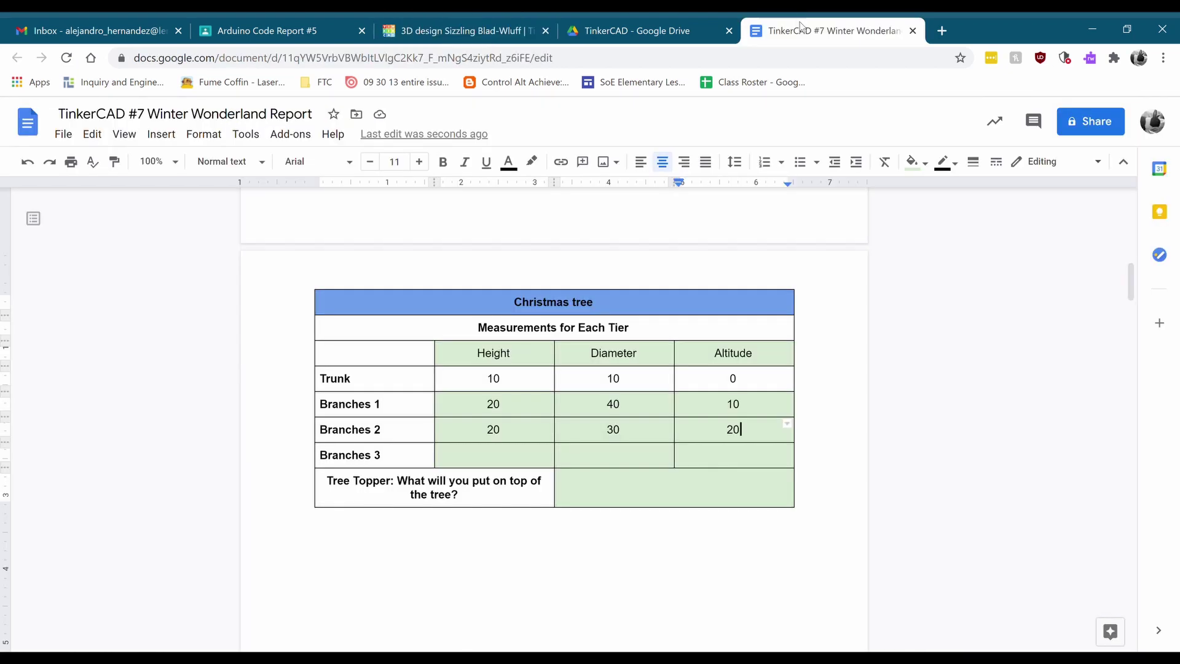
# Enter 15, 16 and 35 in the Branches 3 Height, Diameter and Altitude cells.
pyautogui.click(498, 466)
pyautogui.write('15')
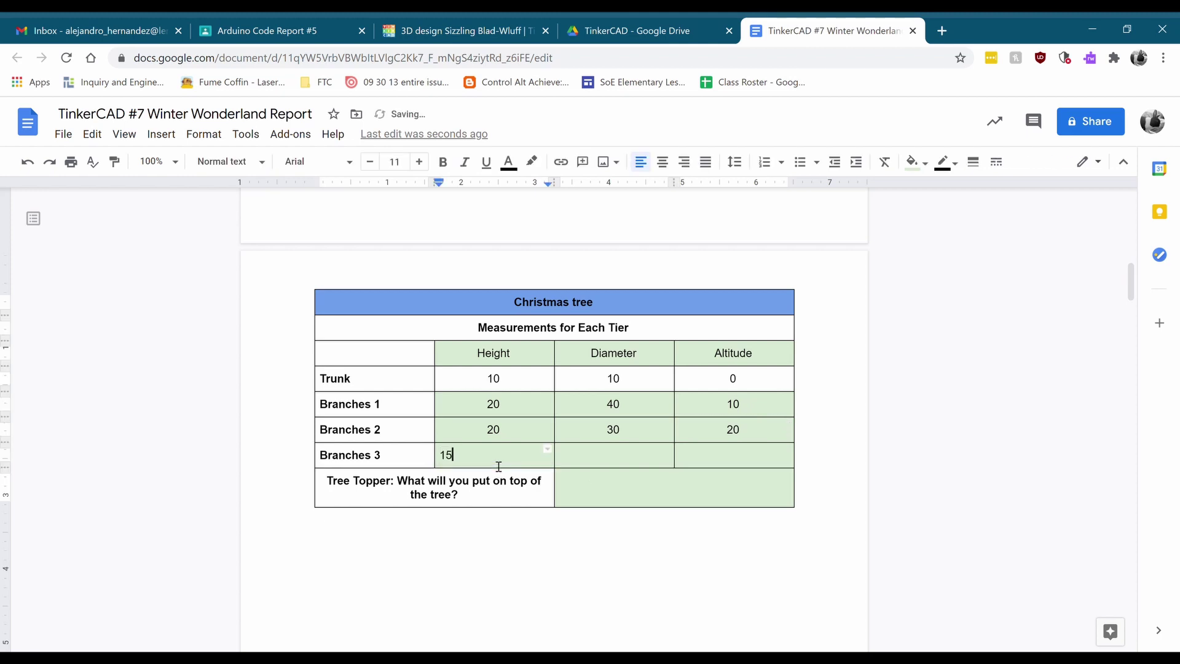
pyautogui.press('Tab')
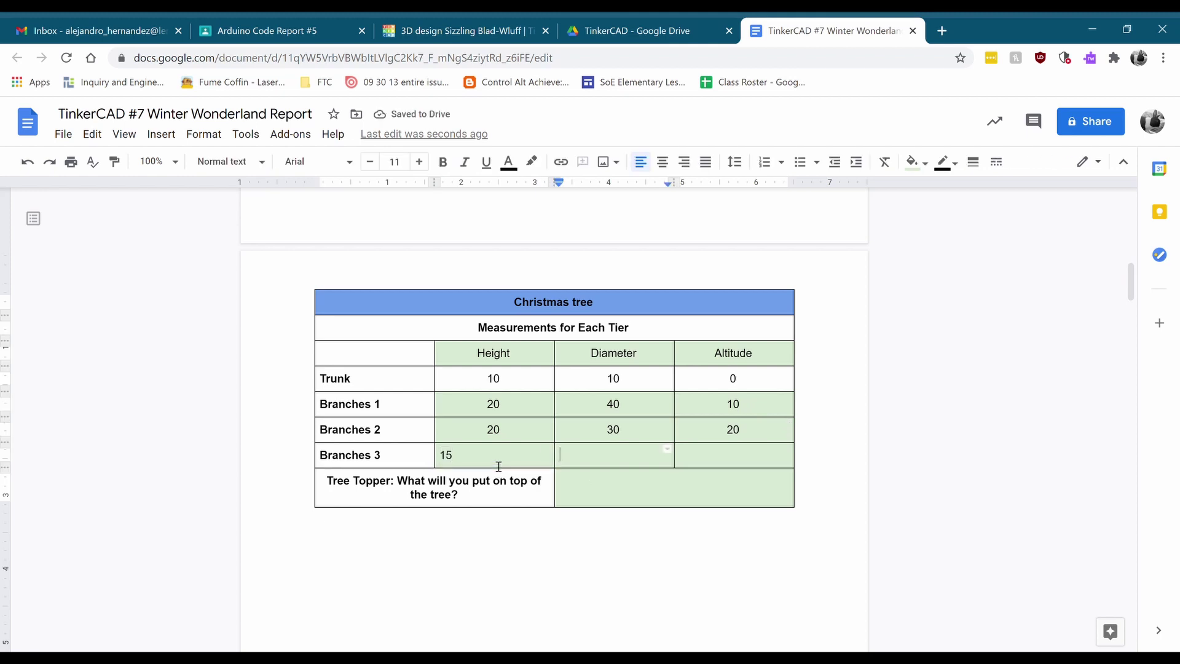
pyautogui.write('16')
pyautogui.press('Tab')
pyautogui.write('3')
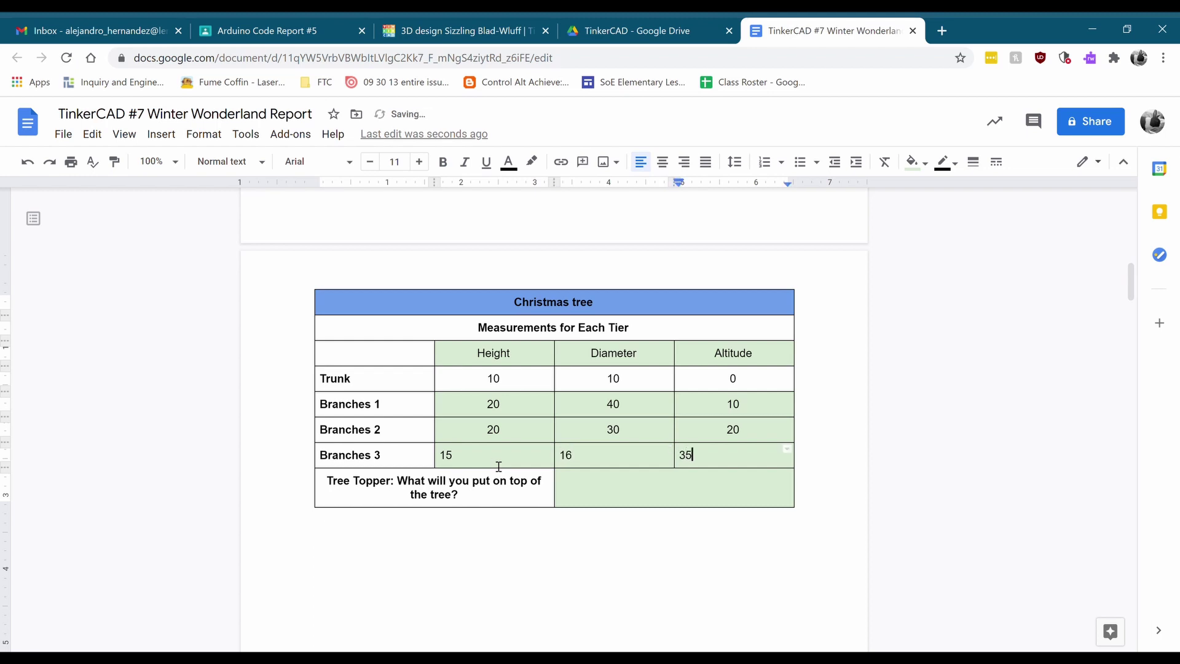
pyautogui.write('5')
pyautogui.click(424, 30)
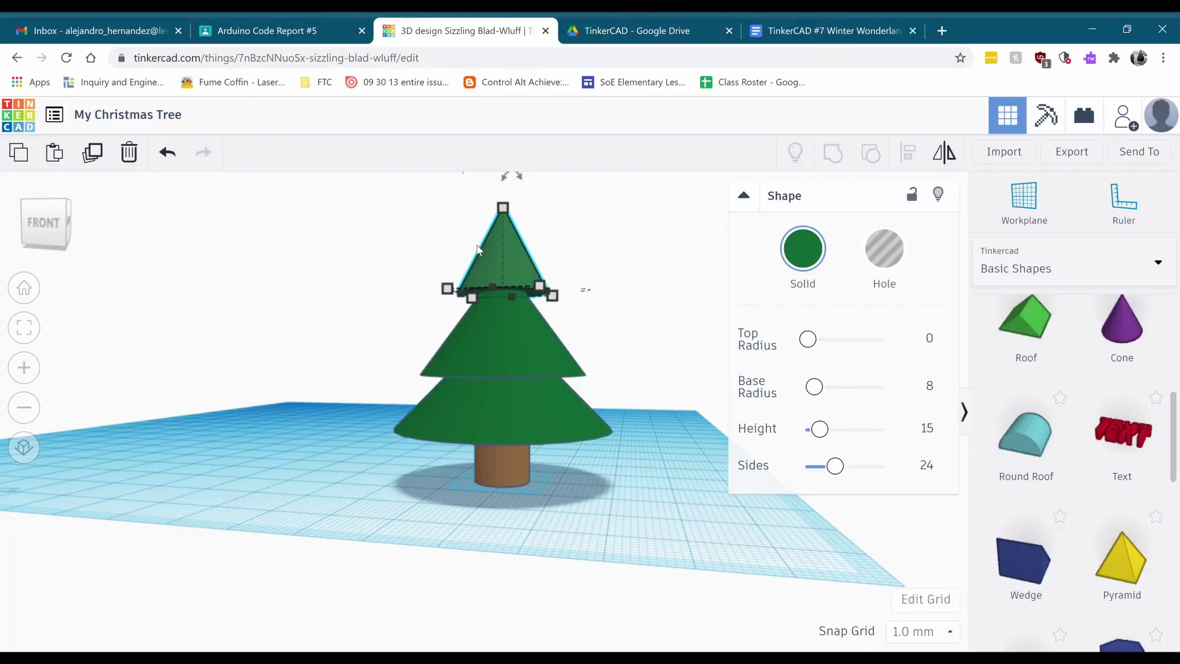
# Drop an Icosahedron from Basic Shapes onto the workplane beside the three-tier tree.
pyautogui.click(624, 381)
pyautogui.scroll(-2, 599, 386)
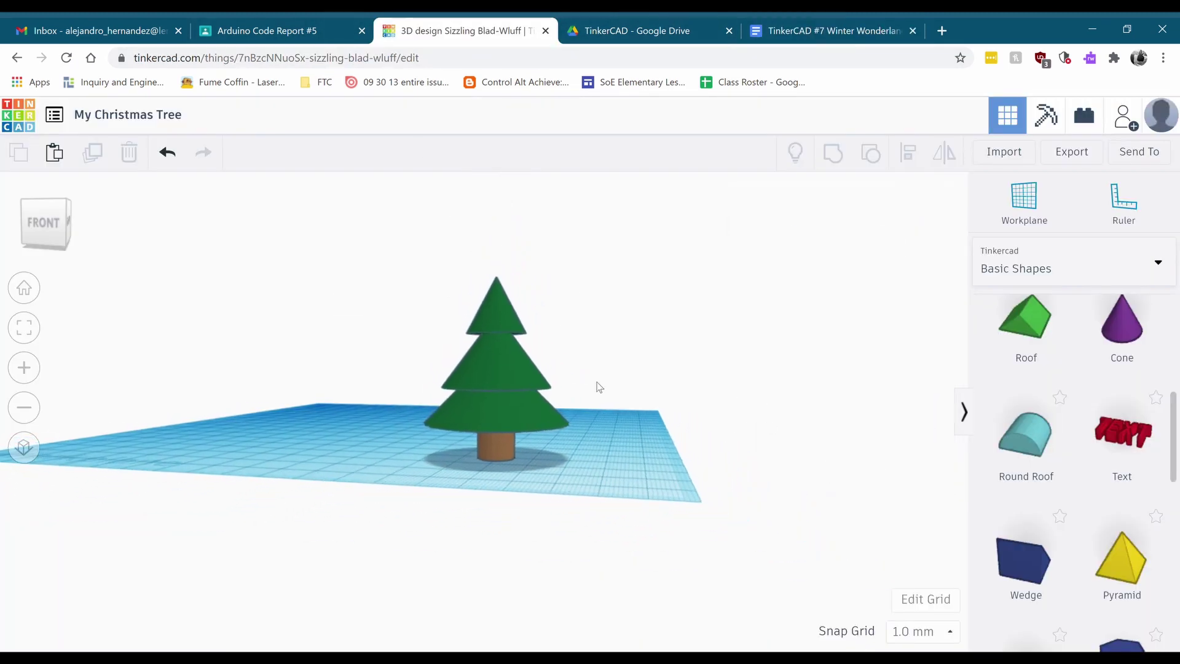
pyautogui.scroll(2, 595, 381)
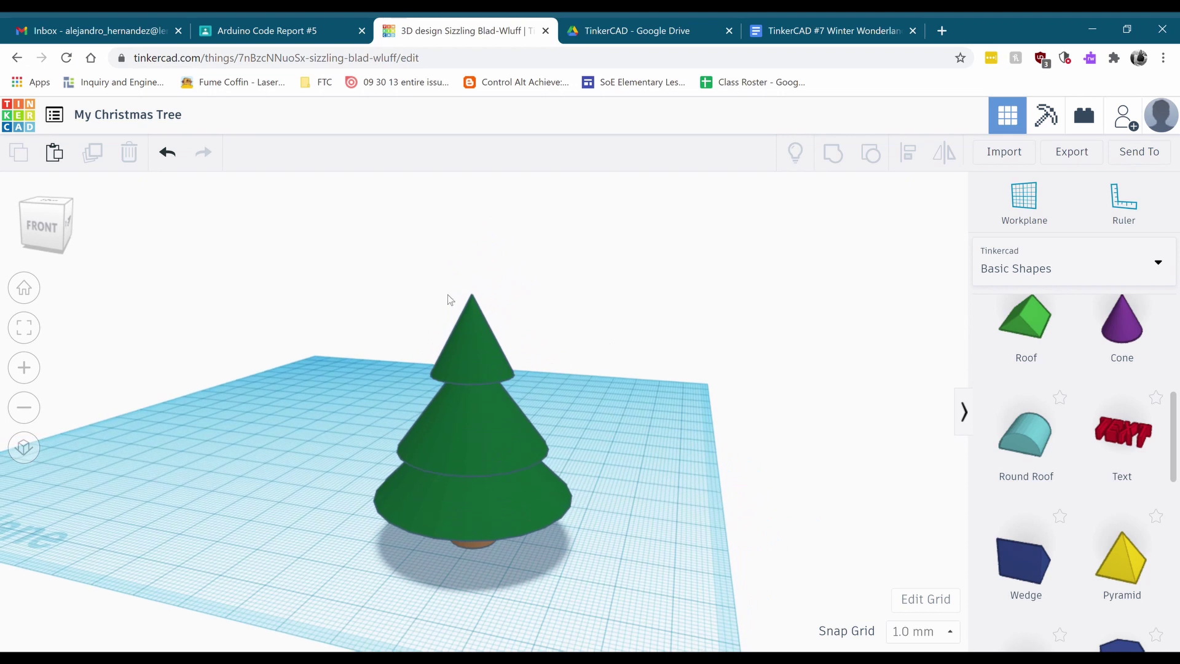
pyautogui.scroll(-10, 1048, 433)
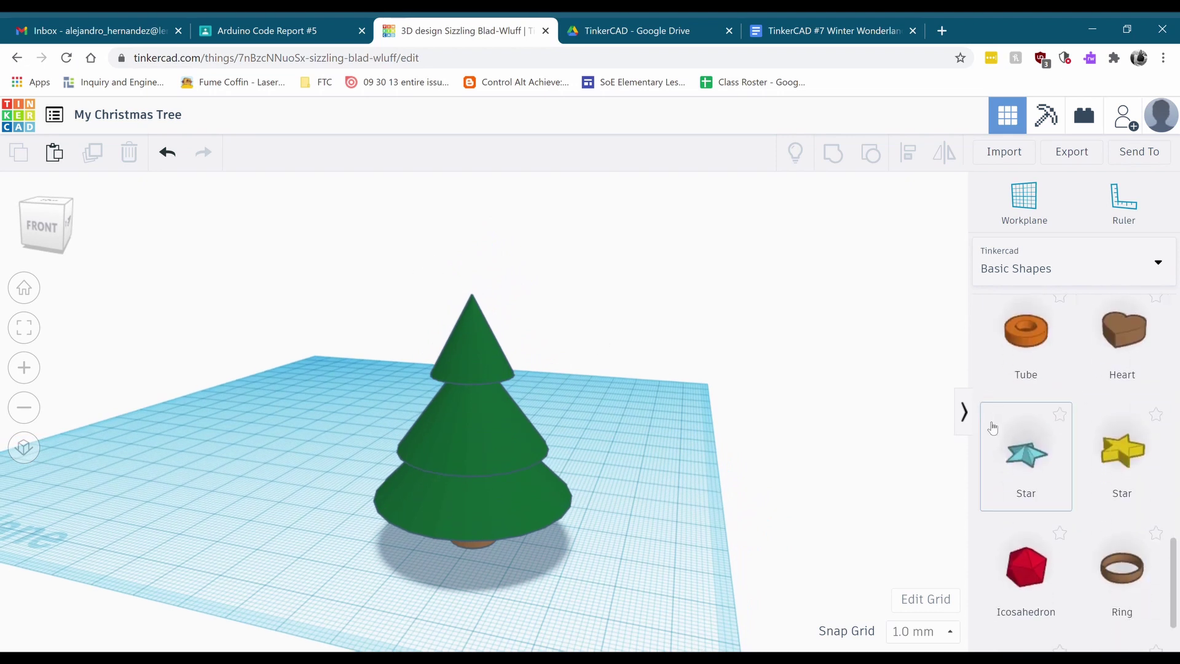
pyautogui.scroll(-2, 1036, 449)
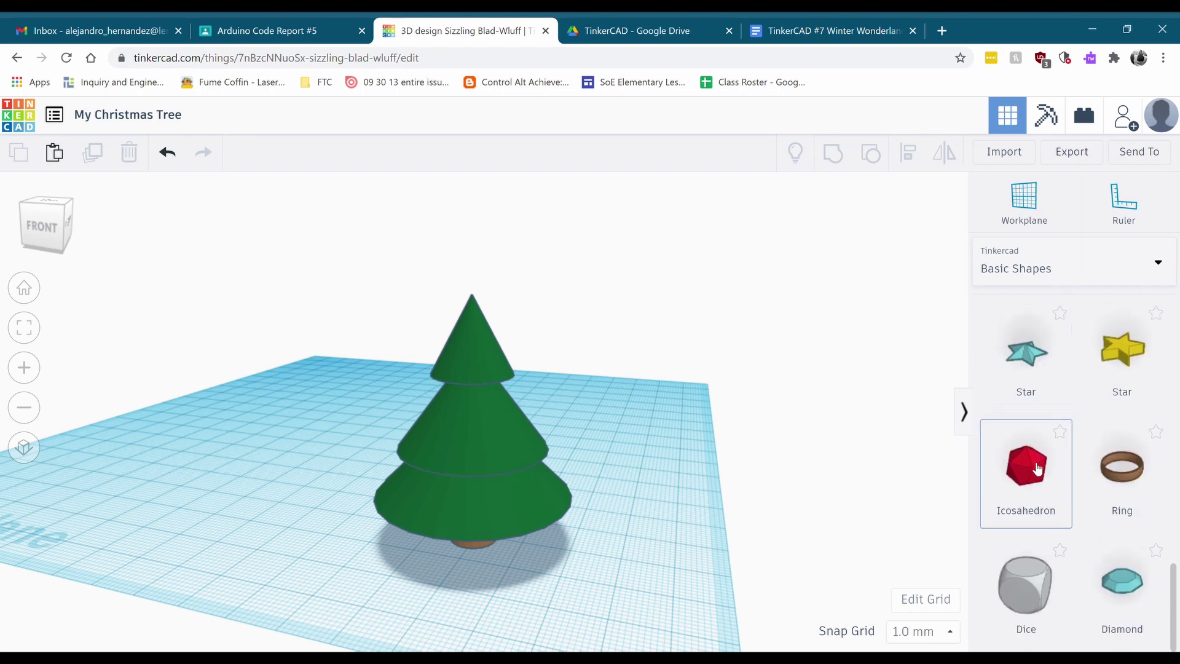
pyautogui.moveTo(1041, 465); pyautogui.dragTo(659, 574)
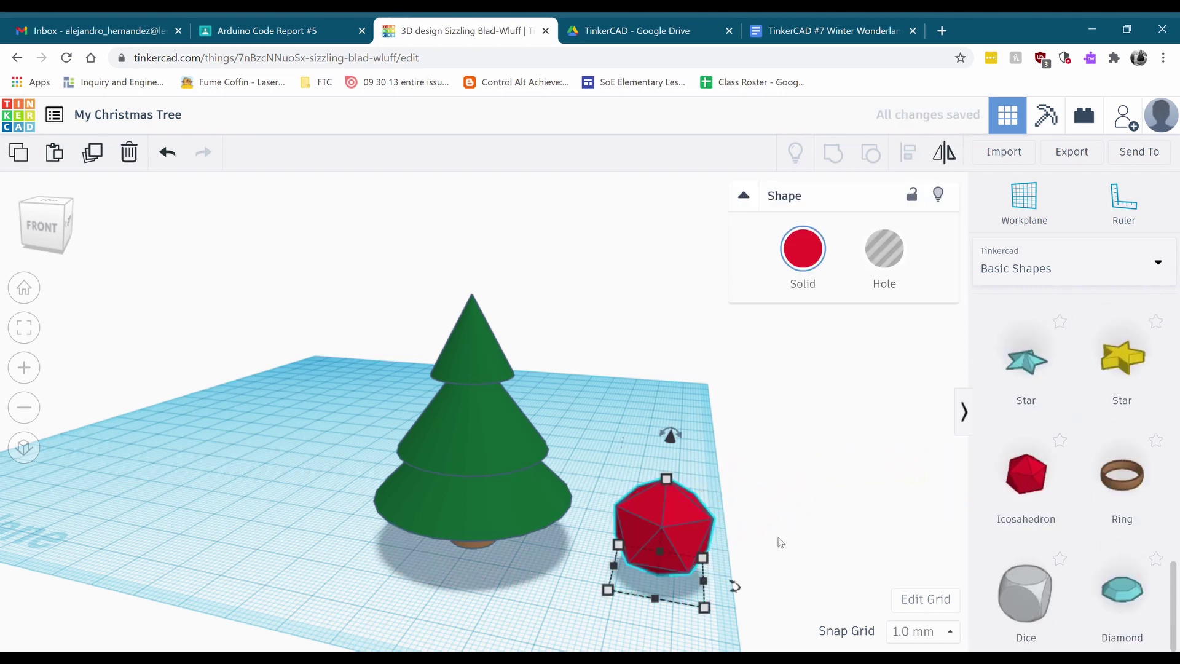
pyautogui.moveTo(732, 582); pyautogui.dragTo(635, 438, button='right')
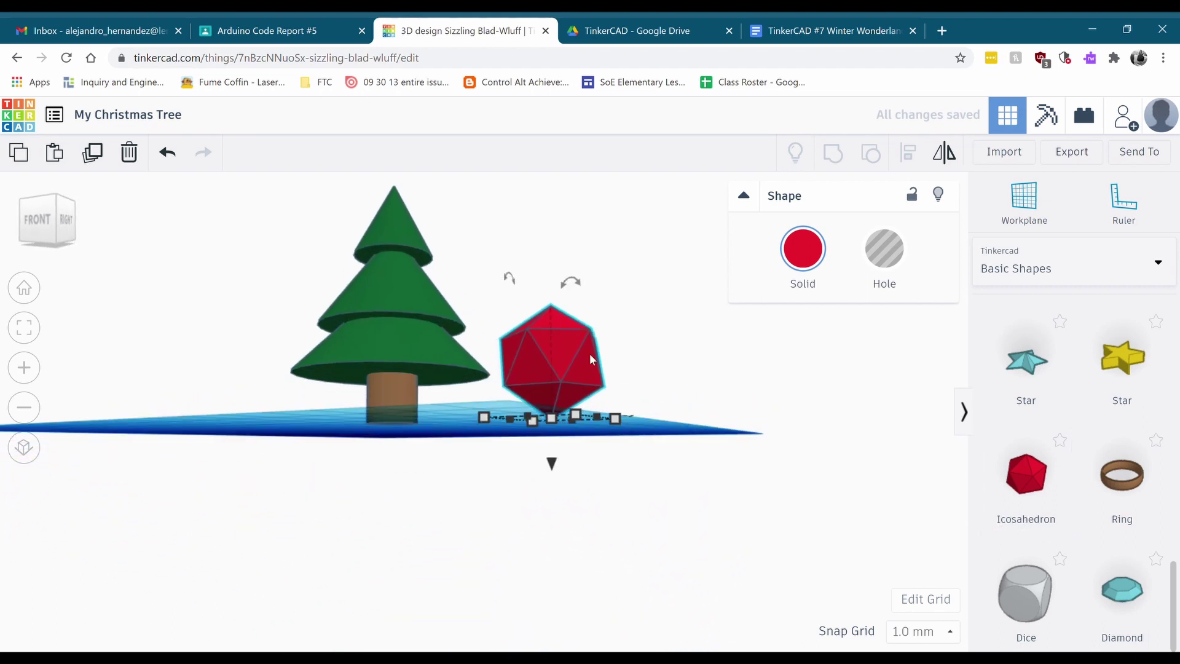
pyautogui.click(817, 261)
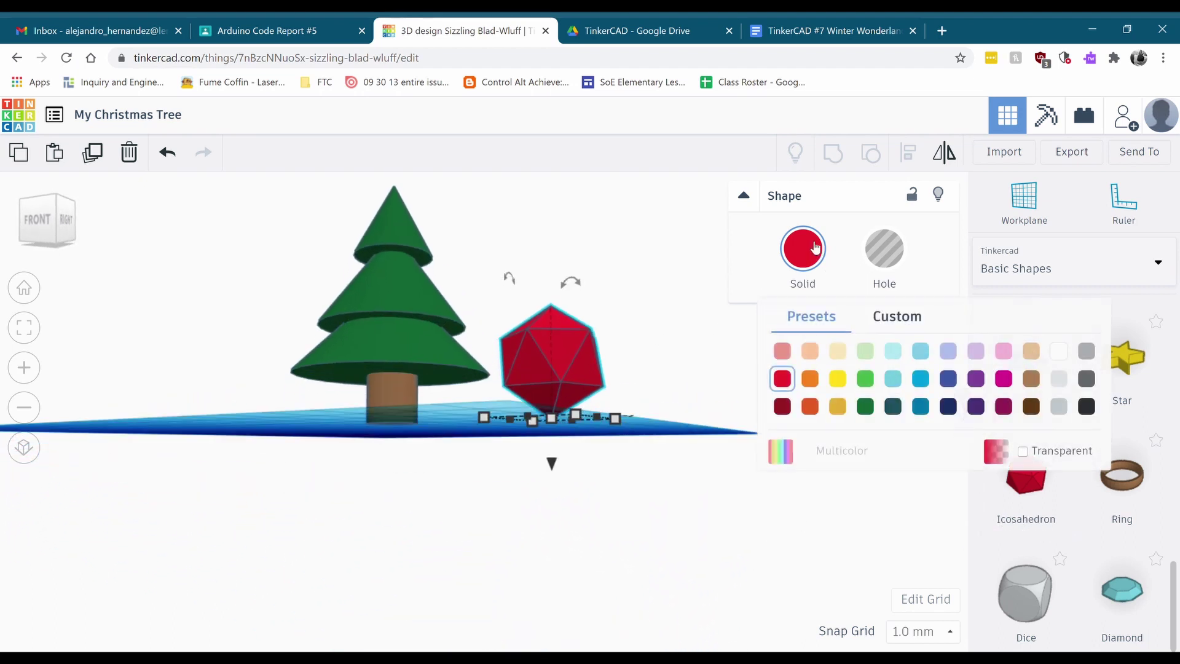
# Make the icosahedron yellow and resize it to about 9 mm across.
pyautogui.click(837, 378)
pyautogui.moveTo(687, 401); pyautogui.dragTo(594, 373, button='right')
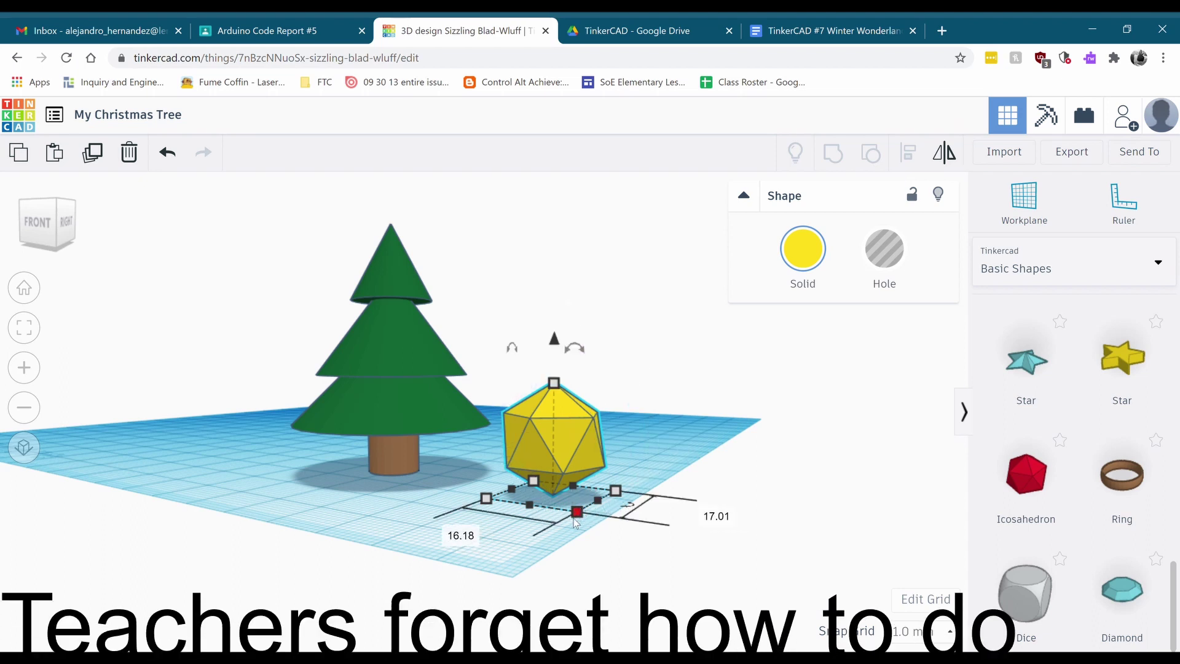
pyautogui.moveTo(615, 492); pyautogui.dragTo(432, 527, button='right')
pyautogui.moveTo(432, 527); pyautogui.dragTo(372, 584)
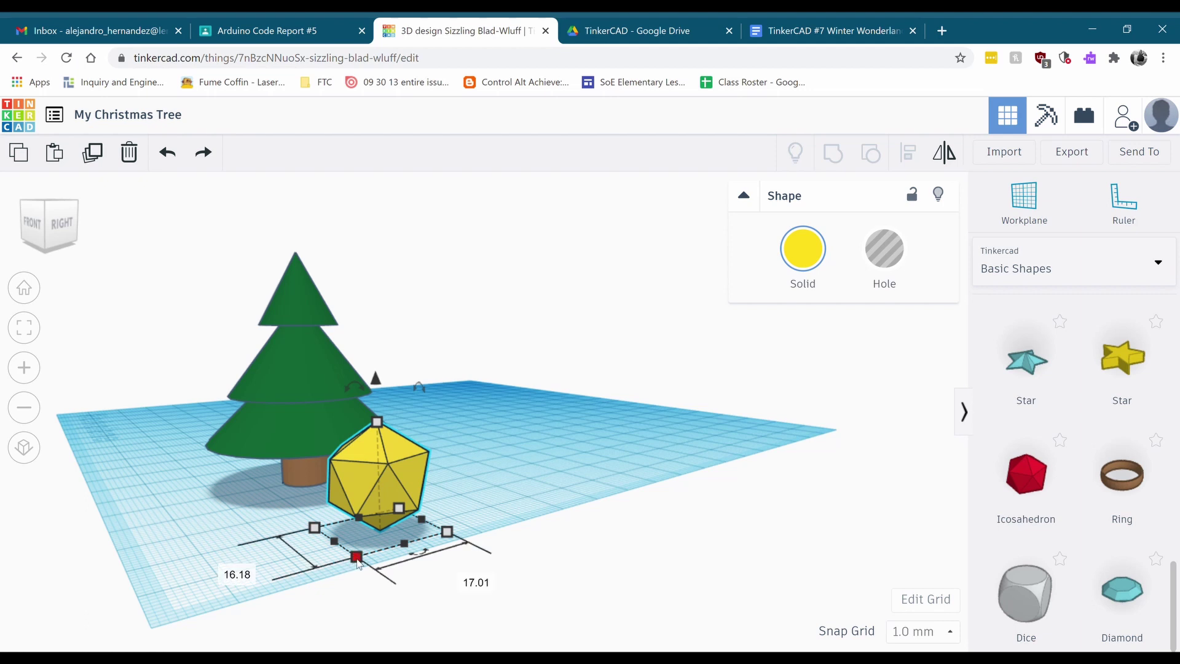
pyautogui.moveTo(358, 560); pyautogui.dragTo(372, 535)
pyautogui.moveTo(373, 535); pyautogui.dragTo(440, 455, button='right')
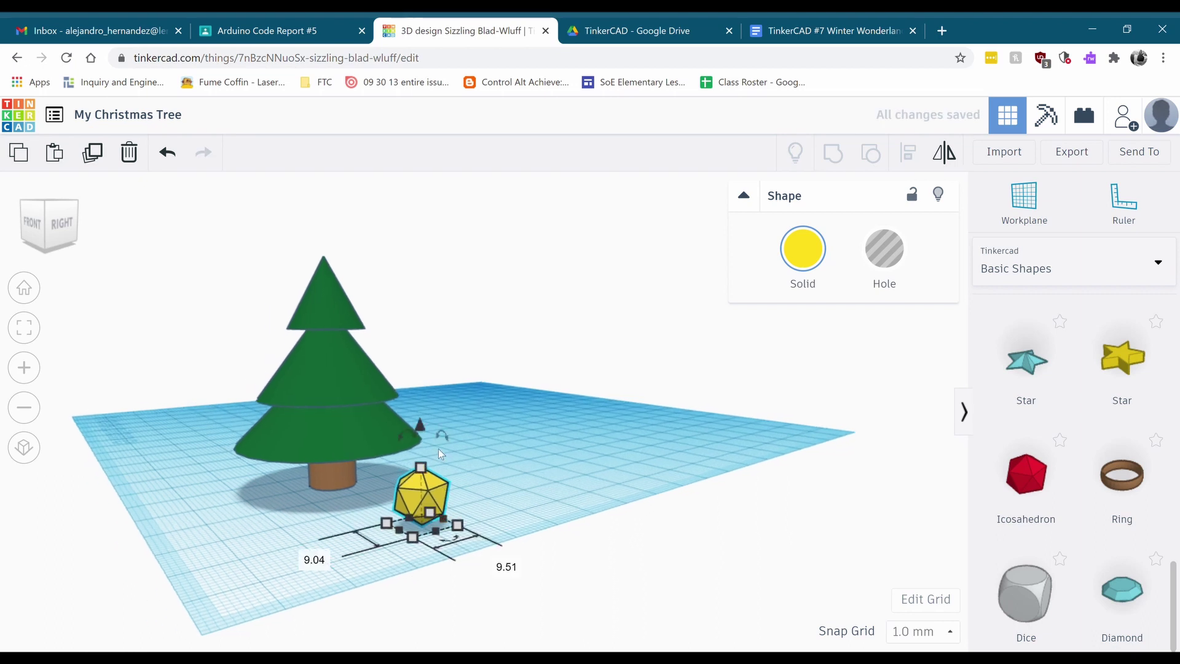
# Raise the yellow icosahedron to about 45 mm above the workplane.
pyautogui.moveTo(548, 461); pyautogui.dragTo(628, 358, button='right')
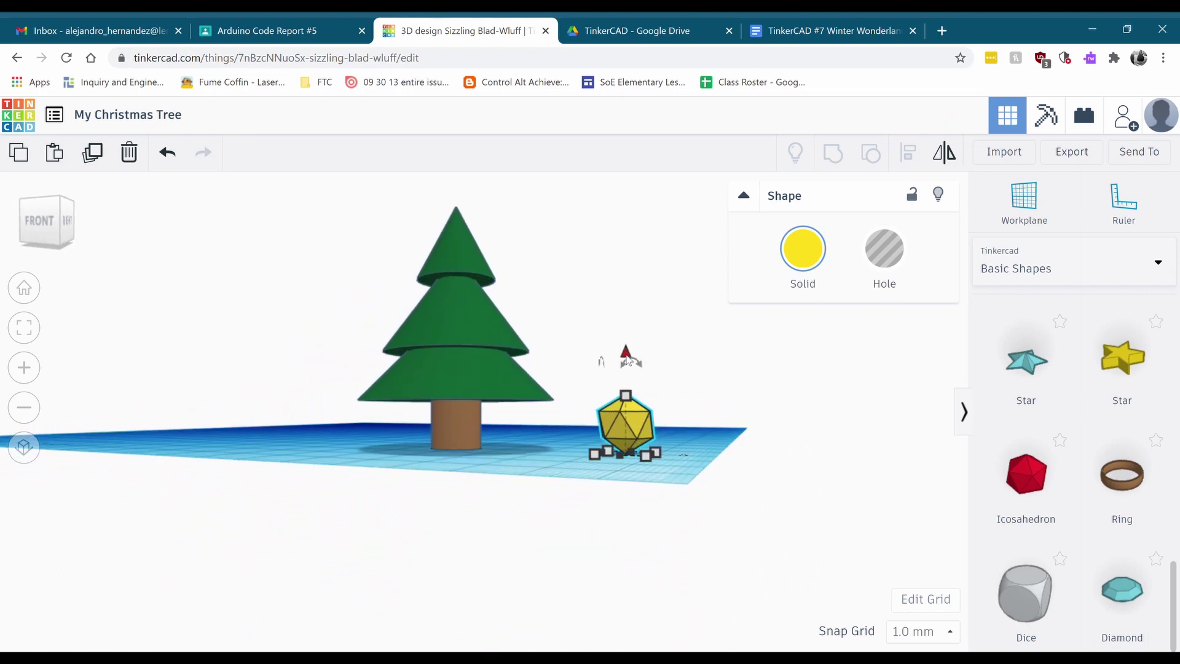
pyautogui.click(666, 297)
pyautogui.click(614, 414)
pyautogui.moveTo(628, 356); pyautogui.dragTo(619, 109)
pyautogui.moveTo(614, 368); pyautogui.dragTo(621, 400, button='right')
# Select all five shapes and centre-align them so the icosahedron crowns the top cone.
pyautogui.hotkey('ctrl', 'a')
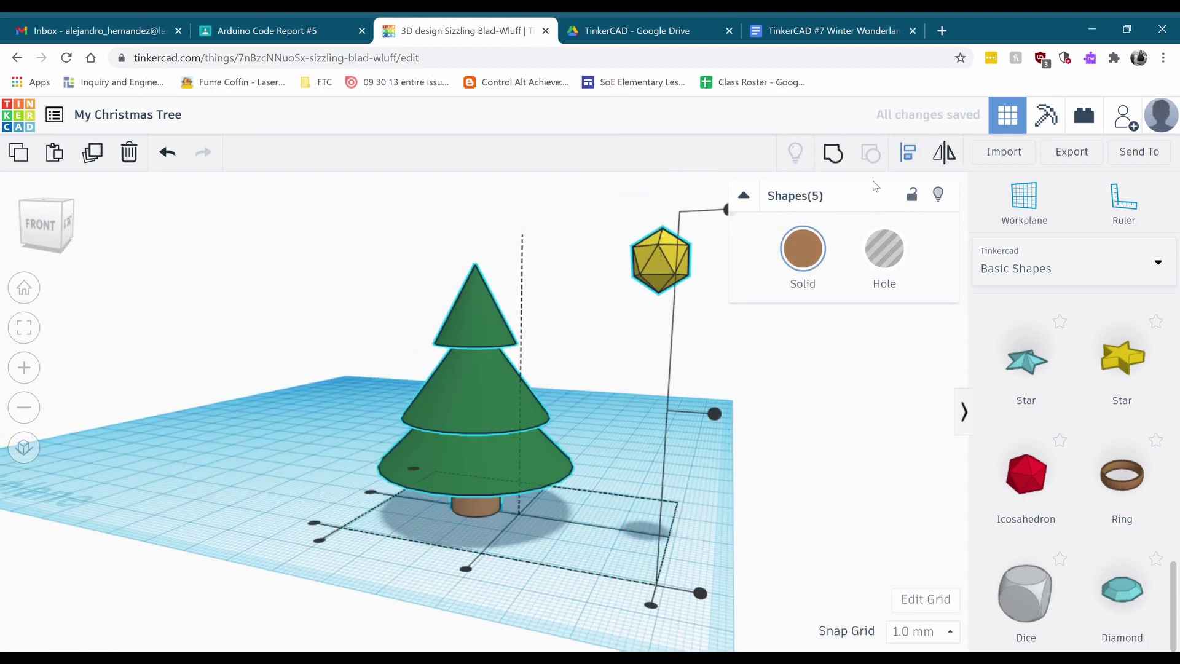
pyautogui.click(912, 148)
pyautogui.click(473, 576)
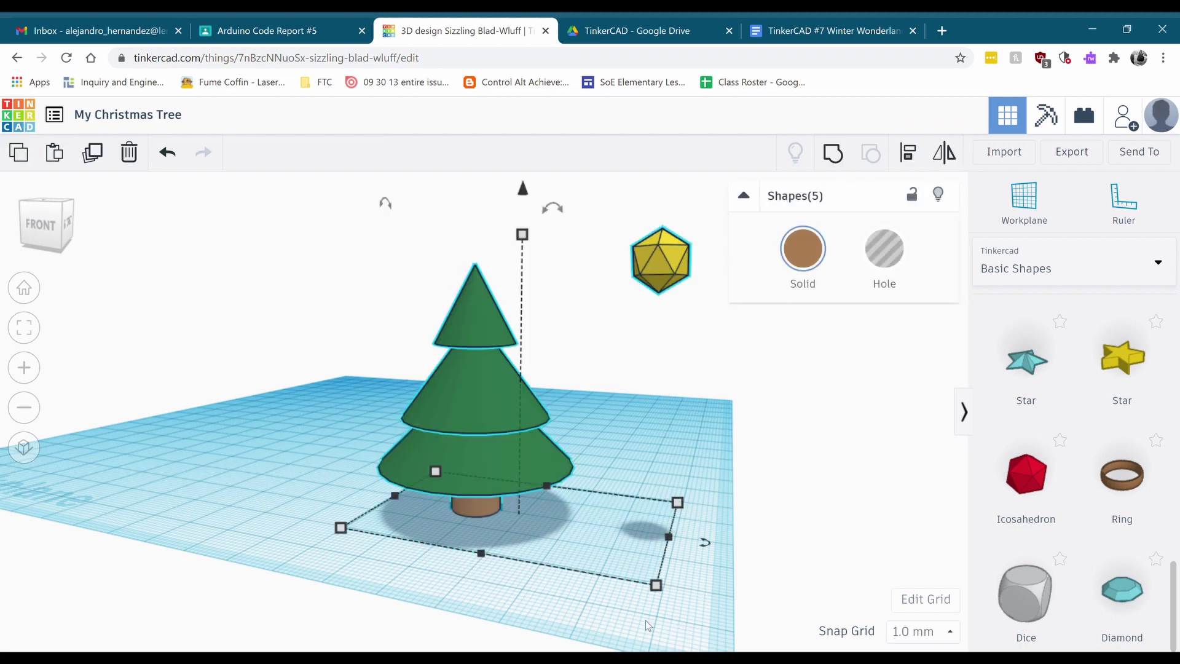
pyautogui.click(909, 154)
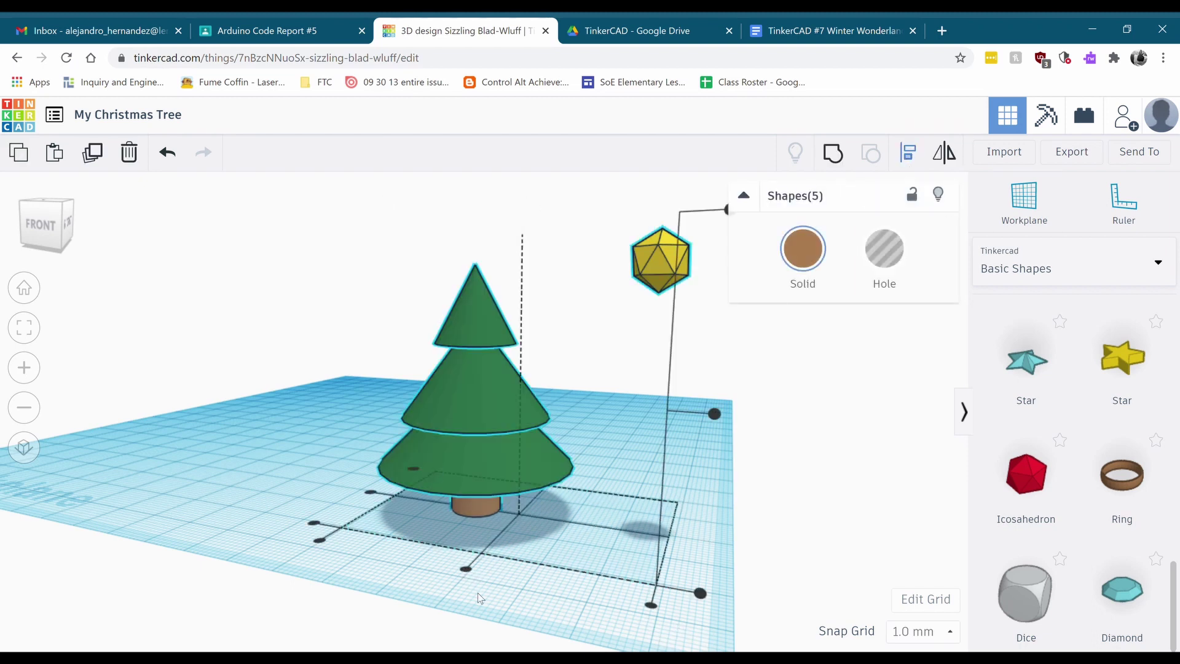
pyautogui.click(470, 570)
pyautogui.moveTo(473, 571); pyautogui.dragTo(353, 510, button='right')
pyautogui.click(642, 592)
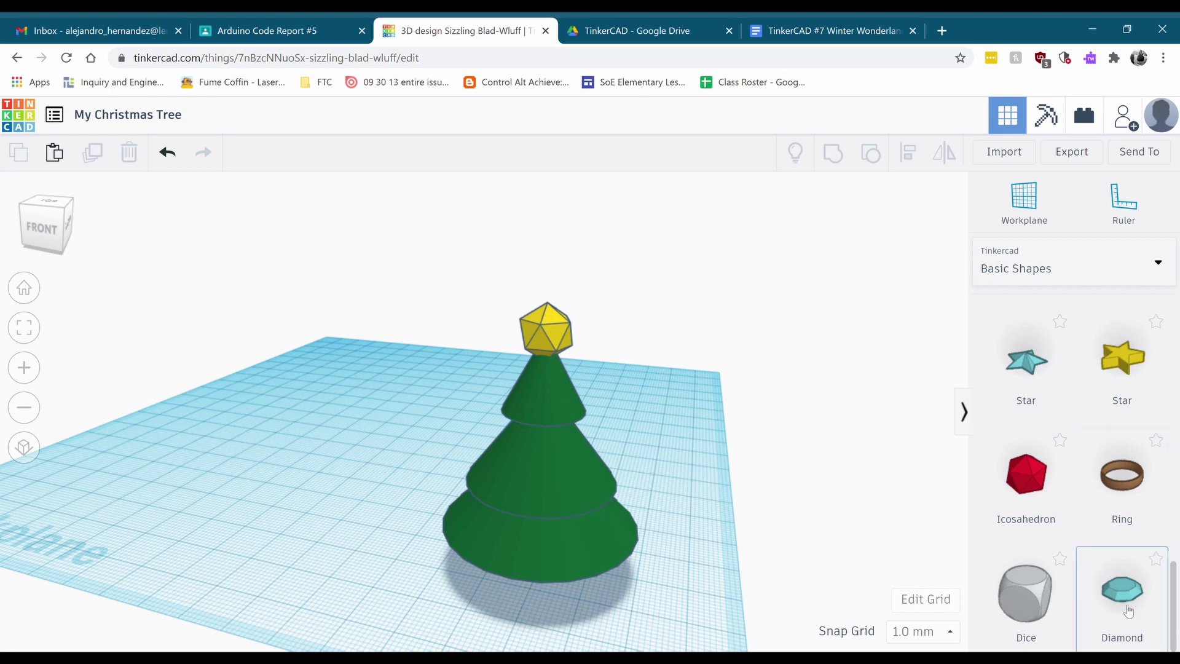
pyautogui.scroll(8, 1132, 621)
pyautogui.scroll(5, 1134, 619)
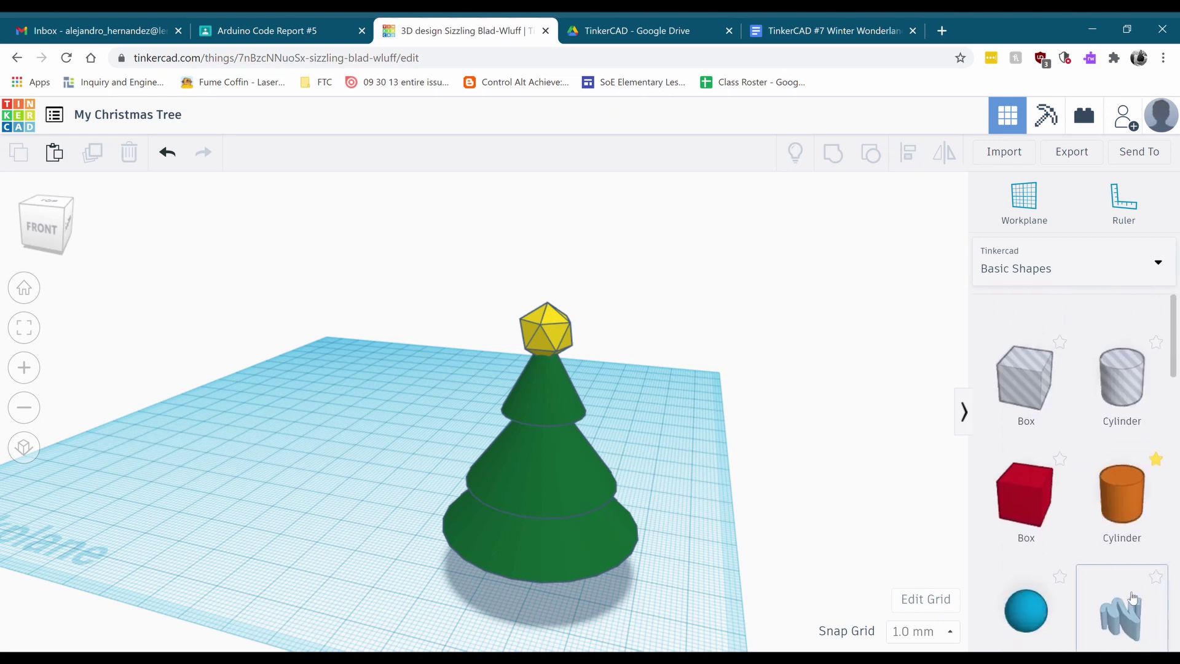
pyautogui.scroll(-2, 1140, 556)
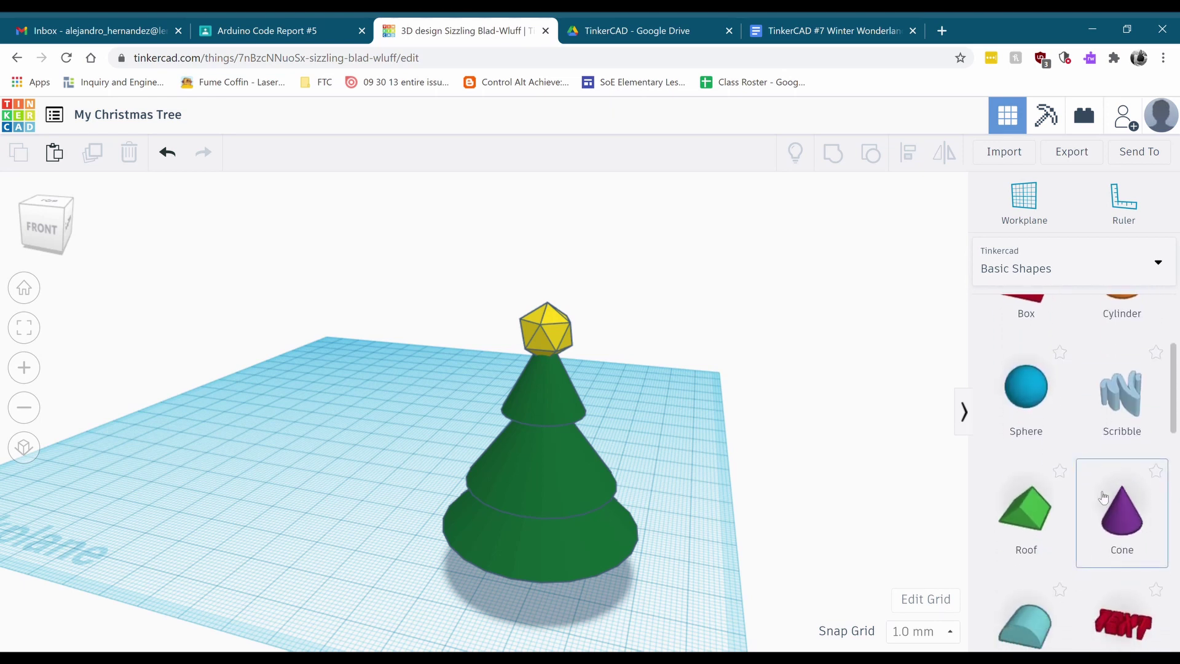
pyautogui.moveTo(830, 467); pyautogui.dragTo(787, 440, button='right')
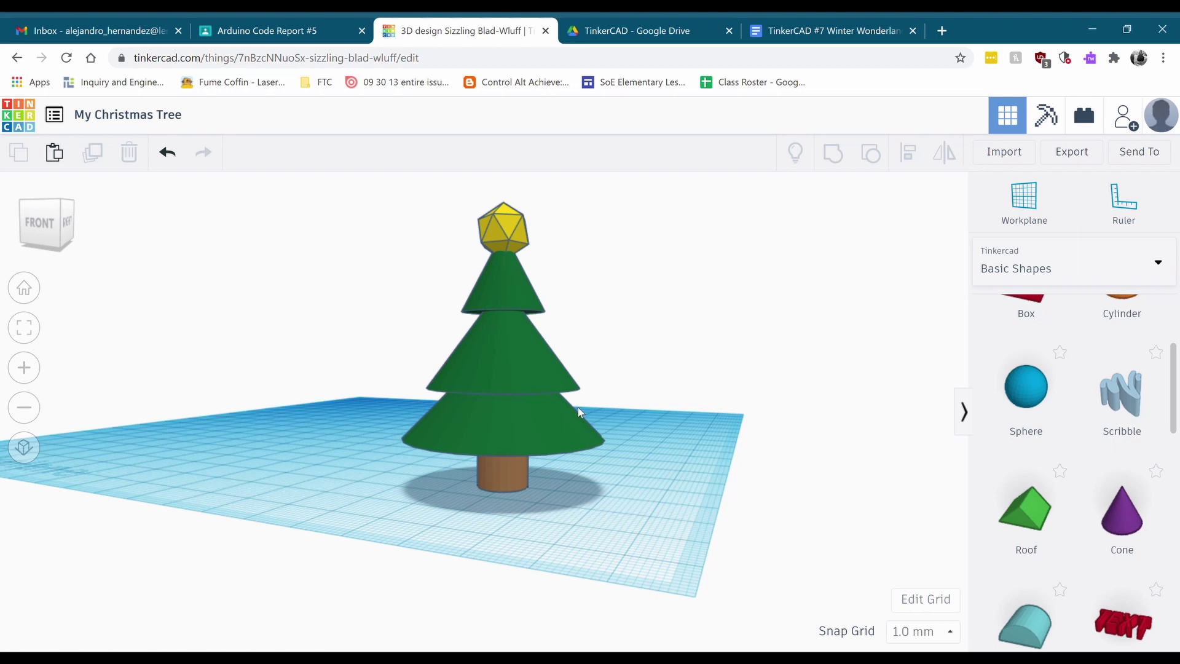
# Switch to the Winter Wonderland report and scroll down to the Snowflake angle table.
pyautogui.click(823, 29)
pyautogui.scroll(-15, 716, 341)
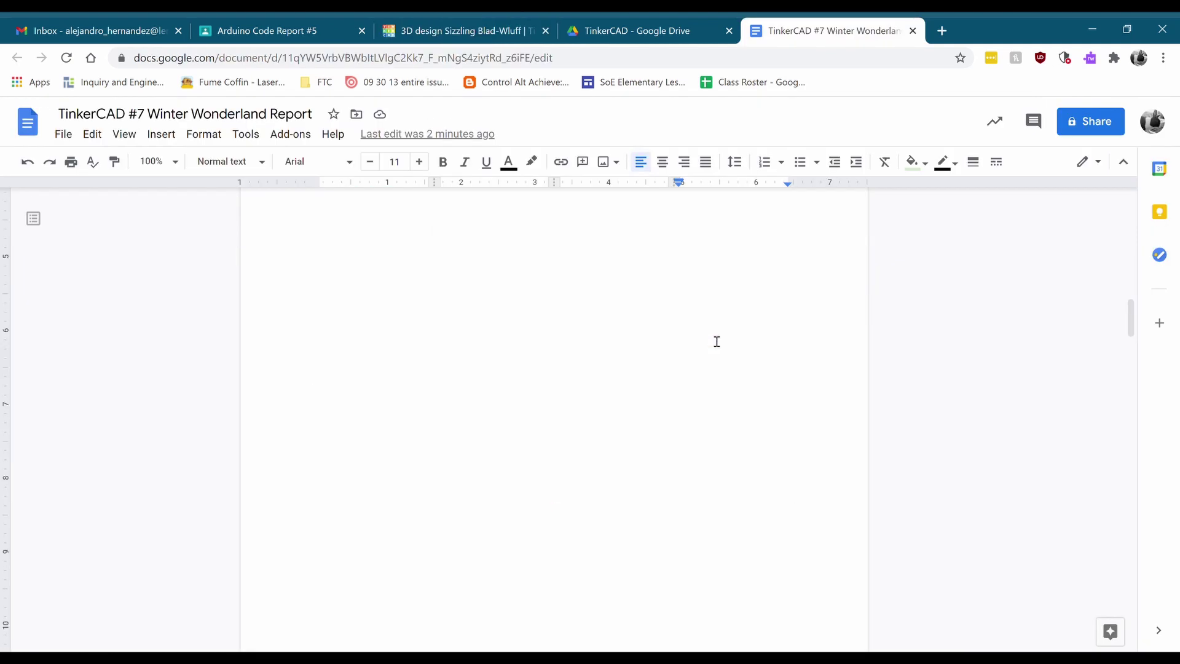
pyautogui.scroll(-4, 717, 341)
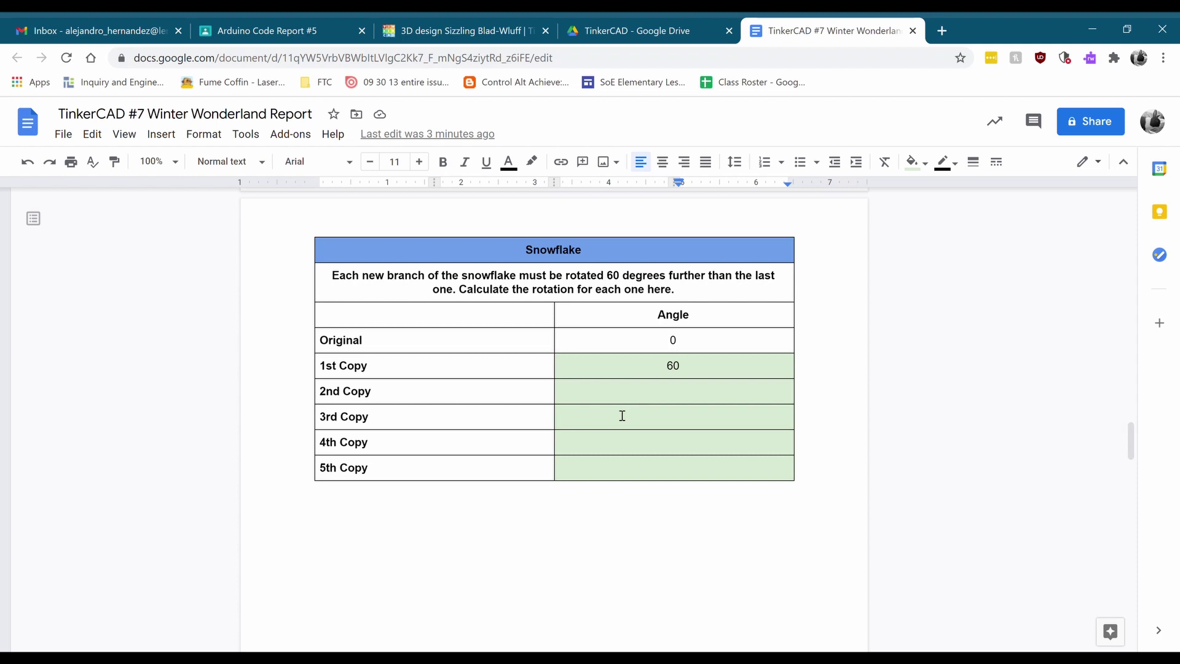
# Review the Snowflake table's Original angle 0 and 1st Copy angle 60.
pyautogui.click(701, 340)
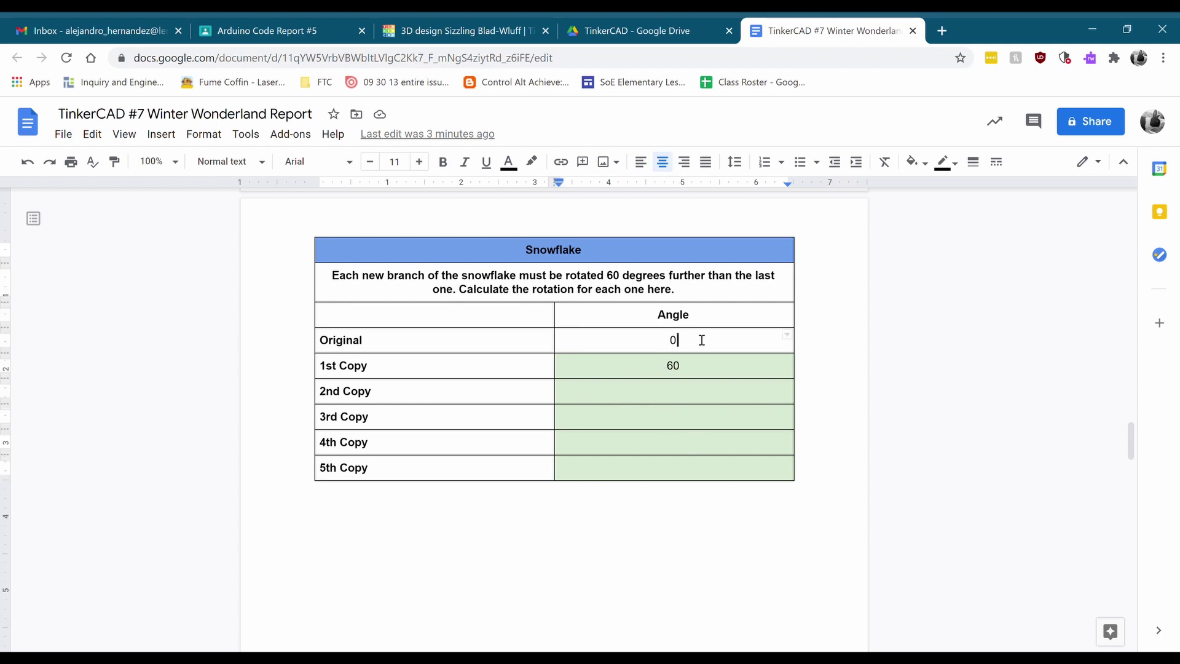
pyautogui.click(706, 371)
pyautogui.doubleClick(497, 378)
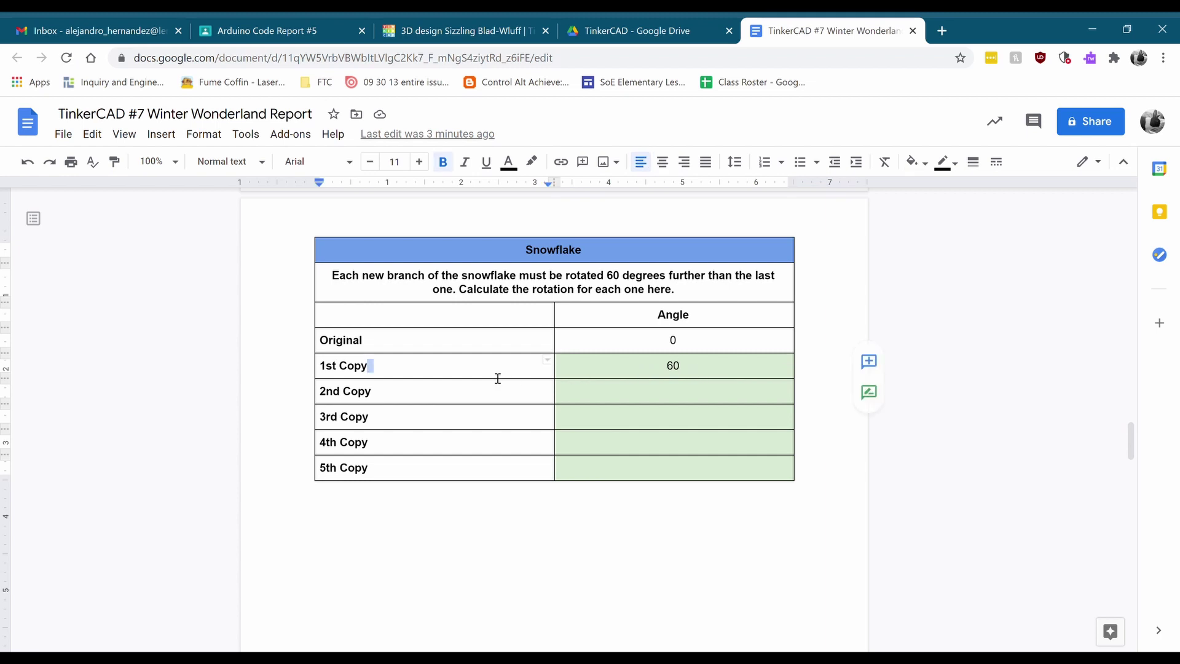
pyautogui.click(624, 377)
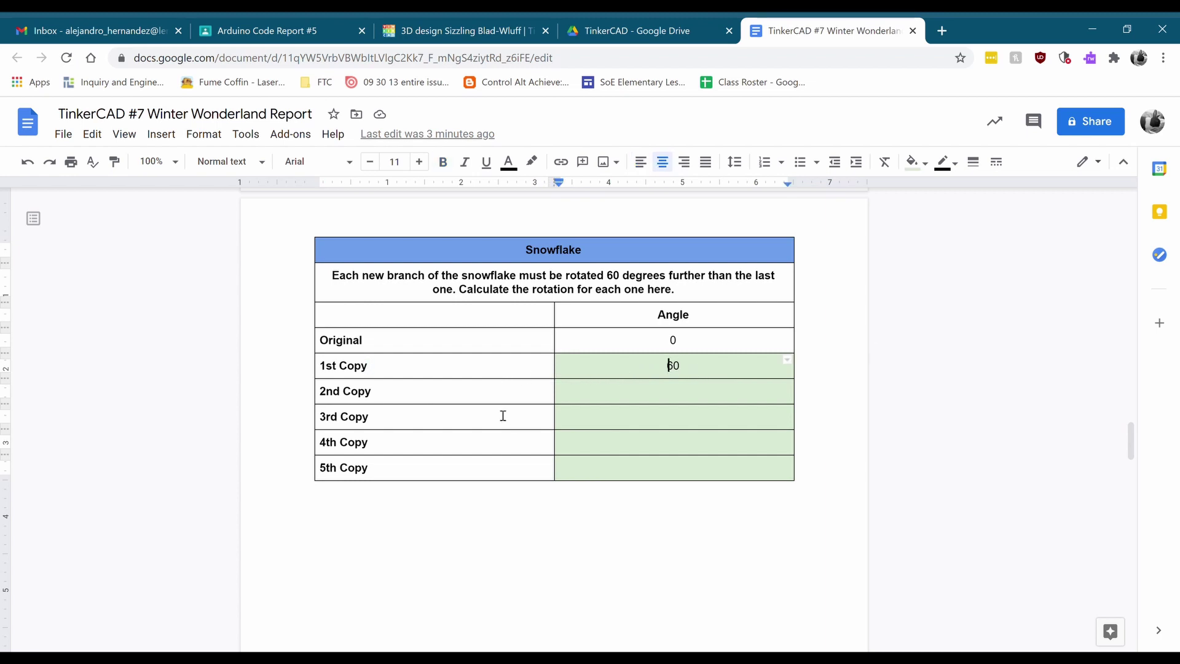
pyautogui.click(479, 401)
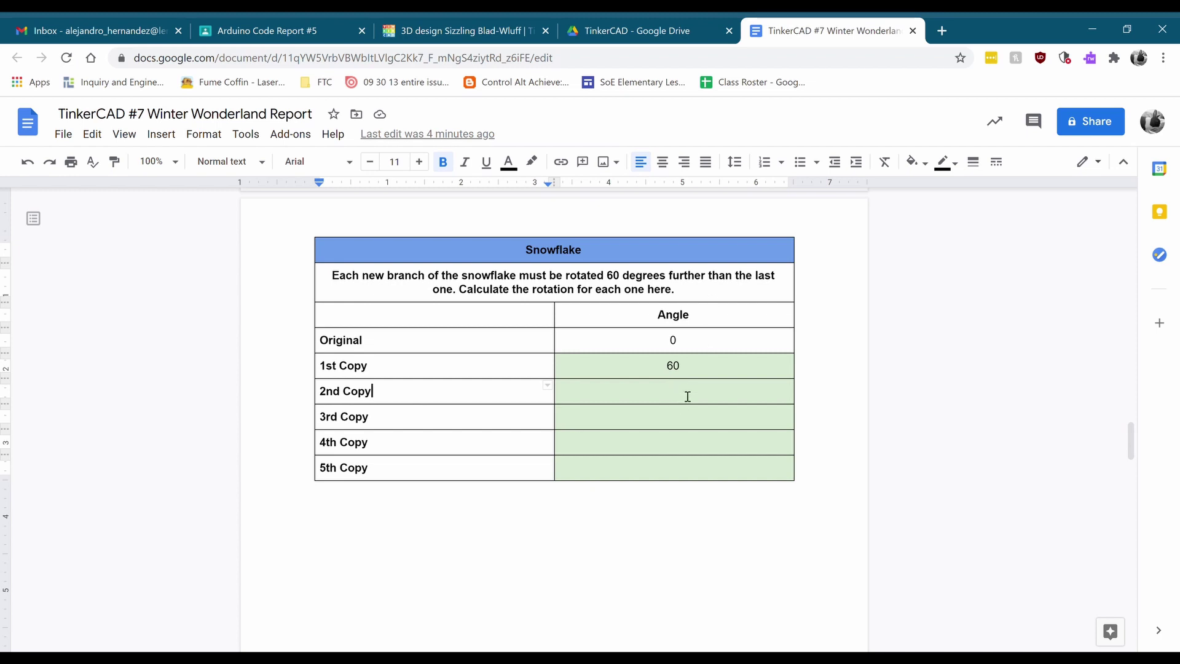
pyautogui.click(705, 338)
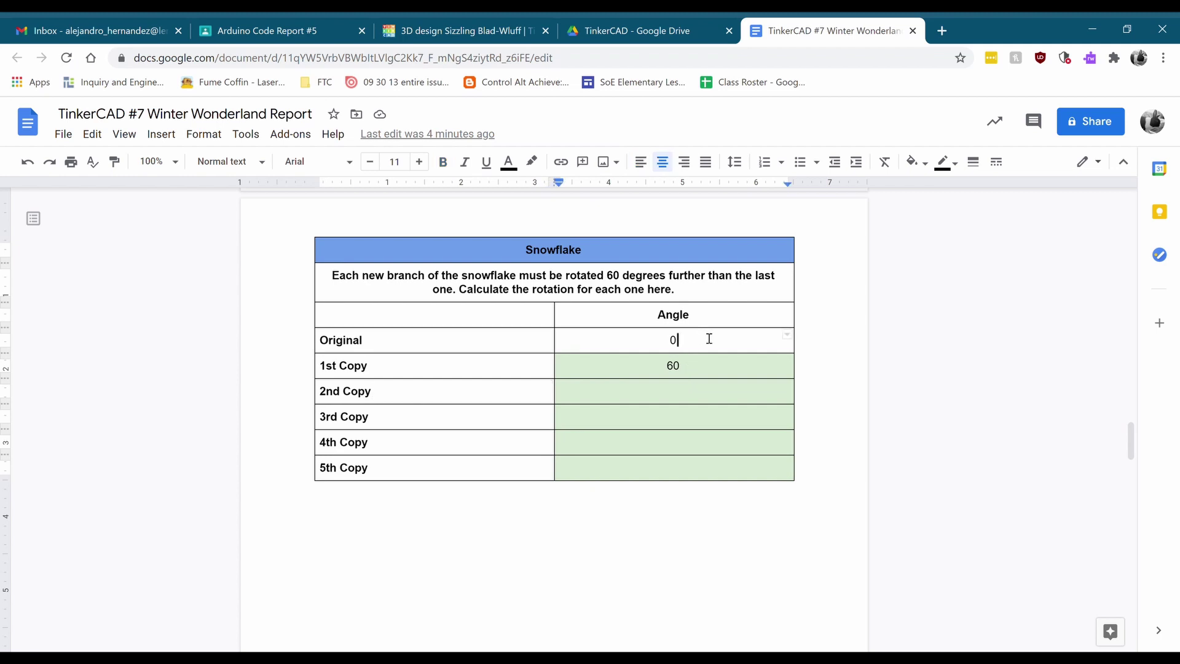
pyautogui.click(717, 368)
# Type 120 into the empty 2nd Copy angle cell.
pyautogui.click(707, 390)
pyautogui.write('120')
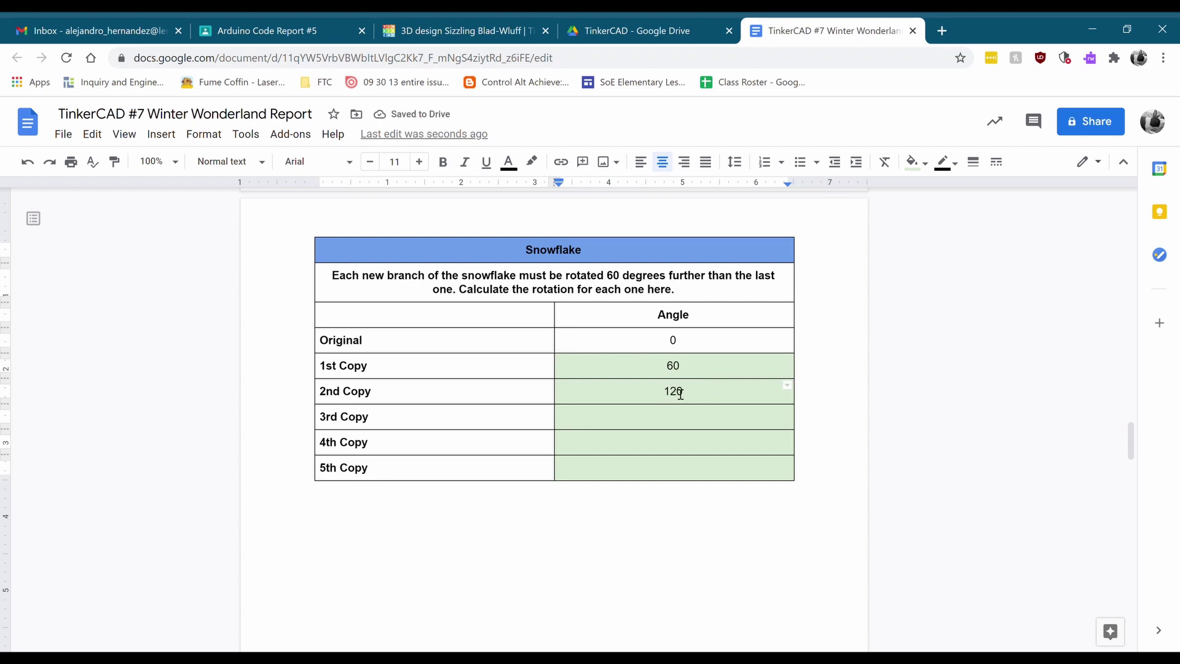
pyautogui.click(695, 416)
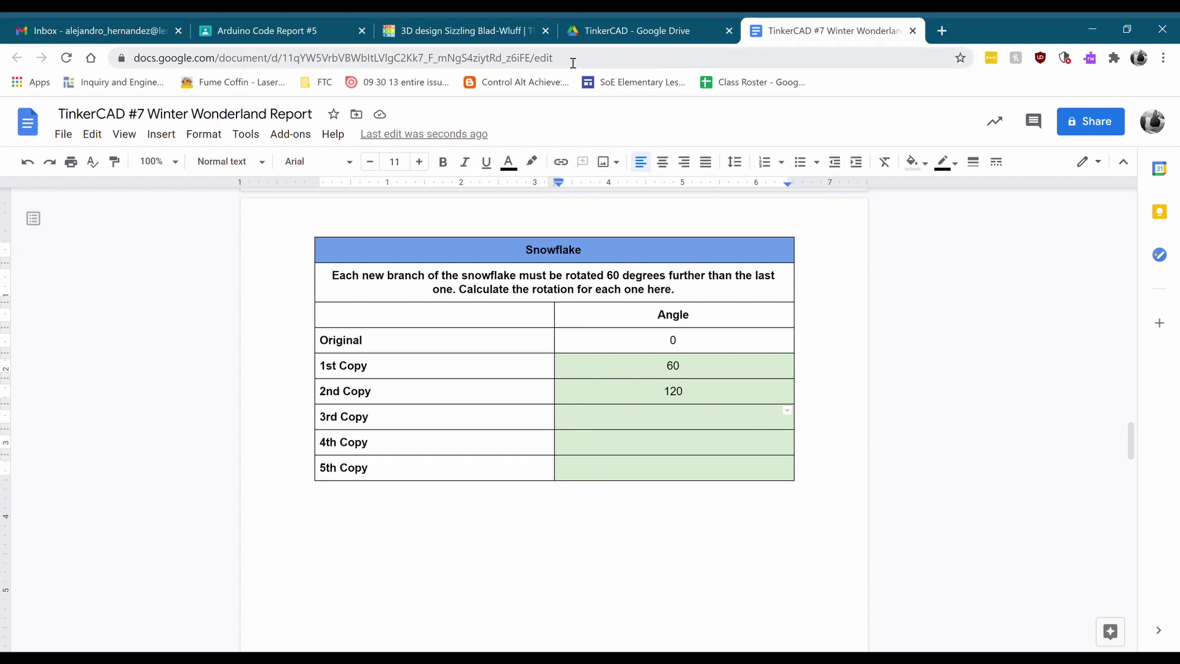
pyautogui.click(464, 30)
# Rename the design 'My Snowflake' and drop a Scribble shape onto the workplane.
pyautogui.click(183, 116)
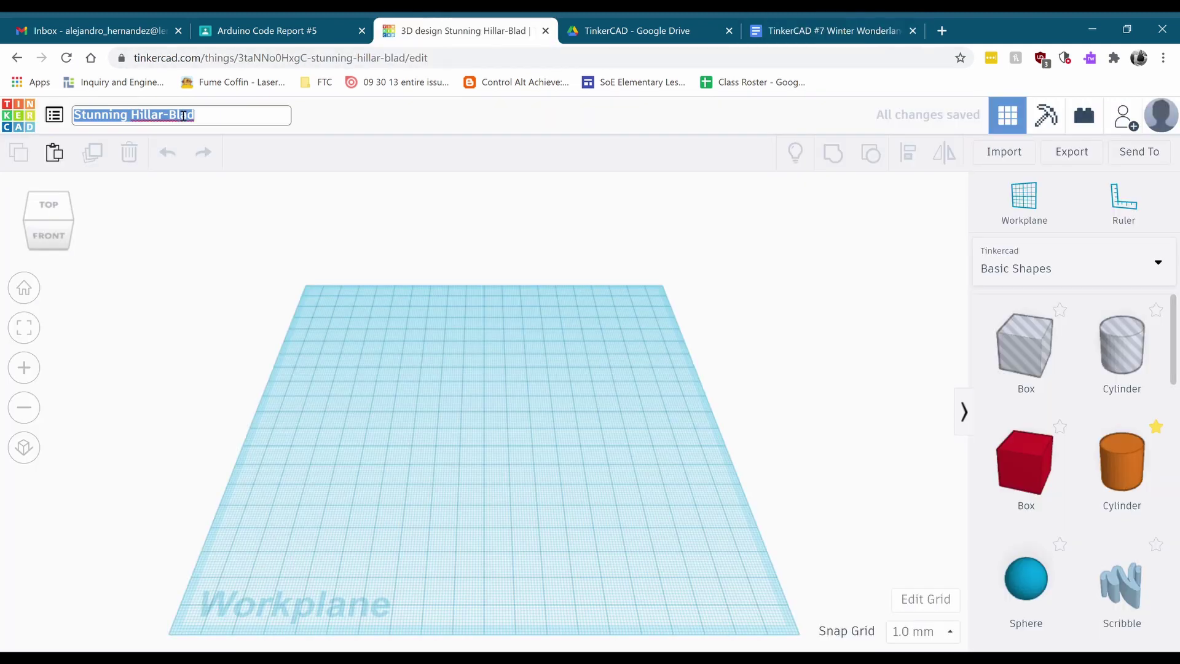
pyautogui.write('My Snow')
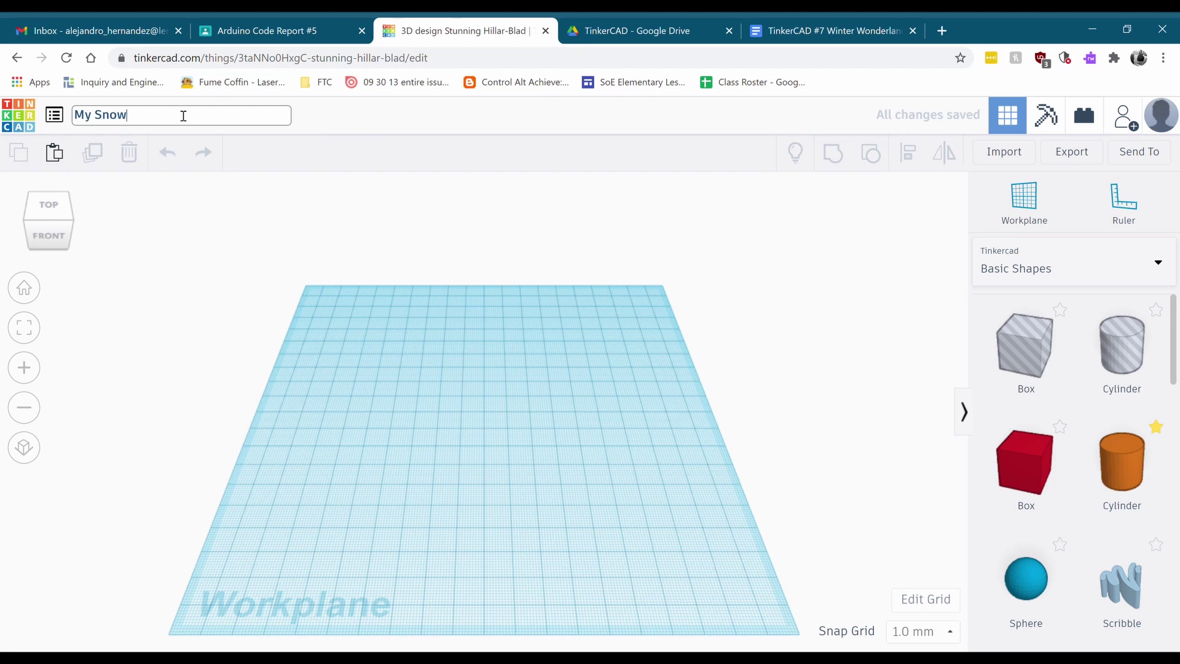
pyautogui.write('flake')
pyautogui.press('Return')
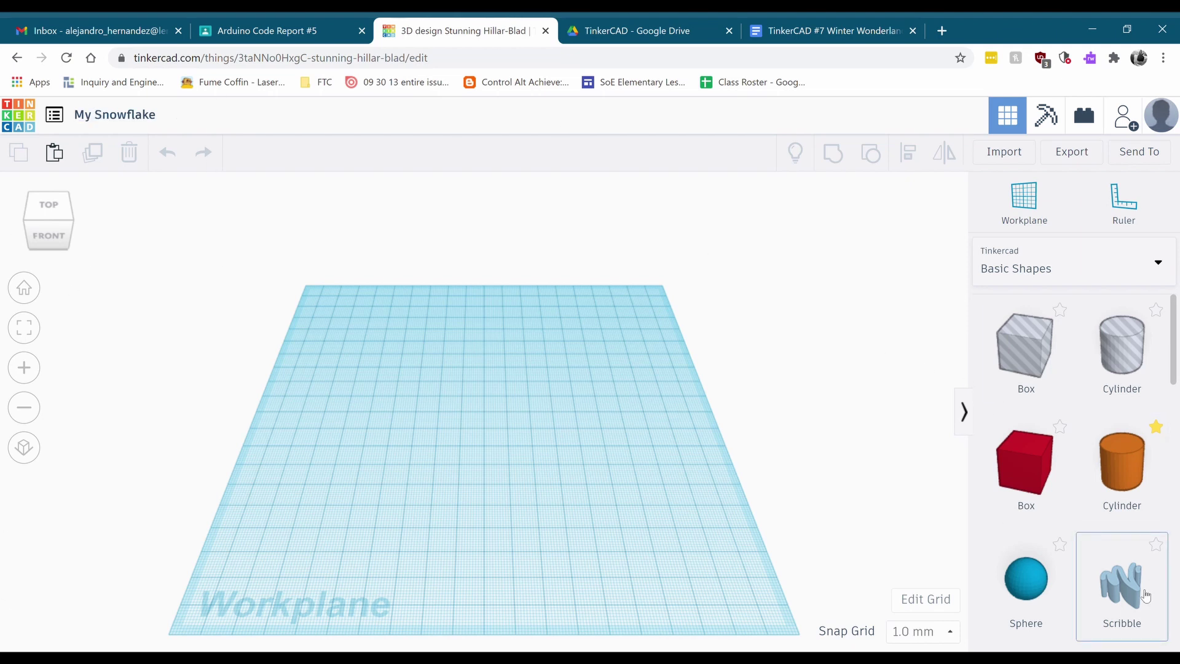
pyautogui.moveTo(1145, 594)
pyautogui.mouseDown()
pyautogui.moveTo(812, 524)
pyautogui.moveTo(430, 406)
pyautogui.moveTo(529, 433)
pyautogui.moveTo(510, 451)
pyautogui.mouseUp()
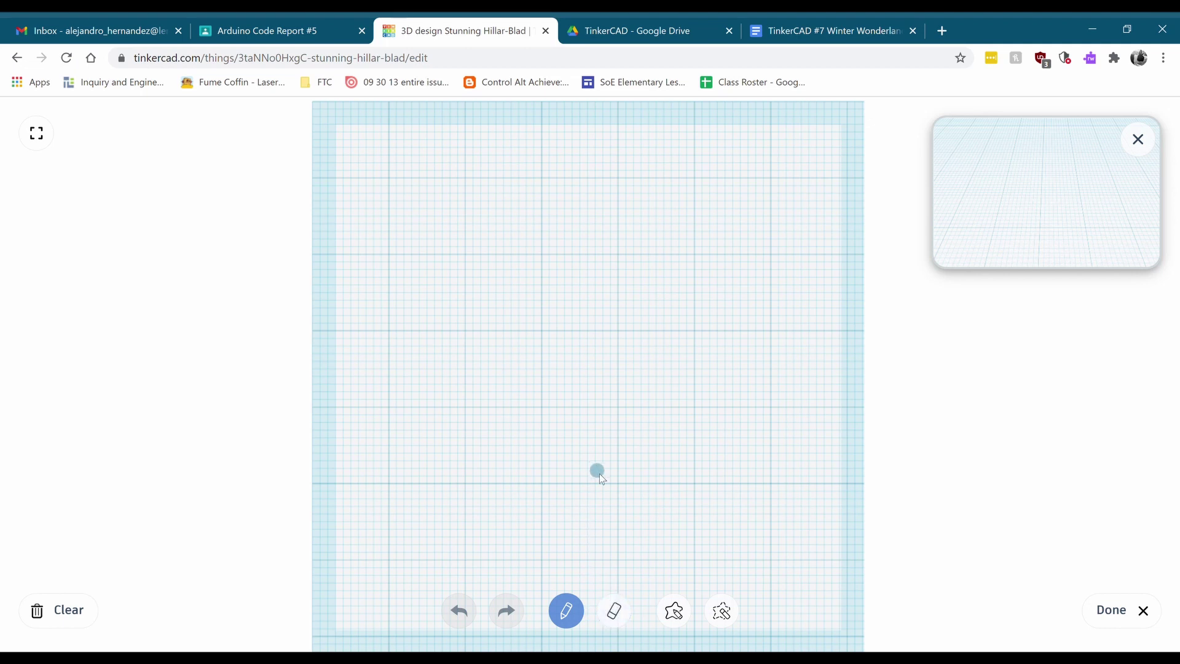
# Sketch a snowflake arm with a vertical stem, forked tip and angled side branches.
pyautogui.moveTo(618, 484); pyautogui.dragTo(620, 384)
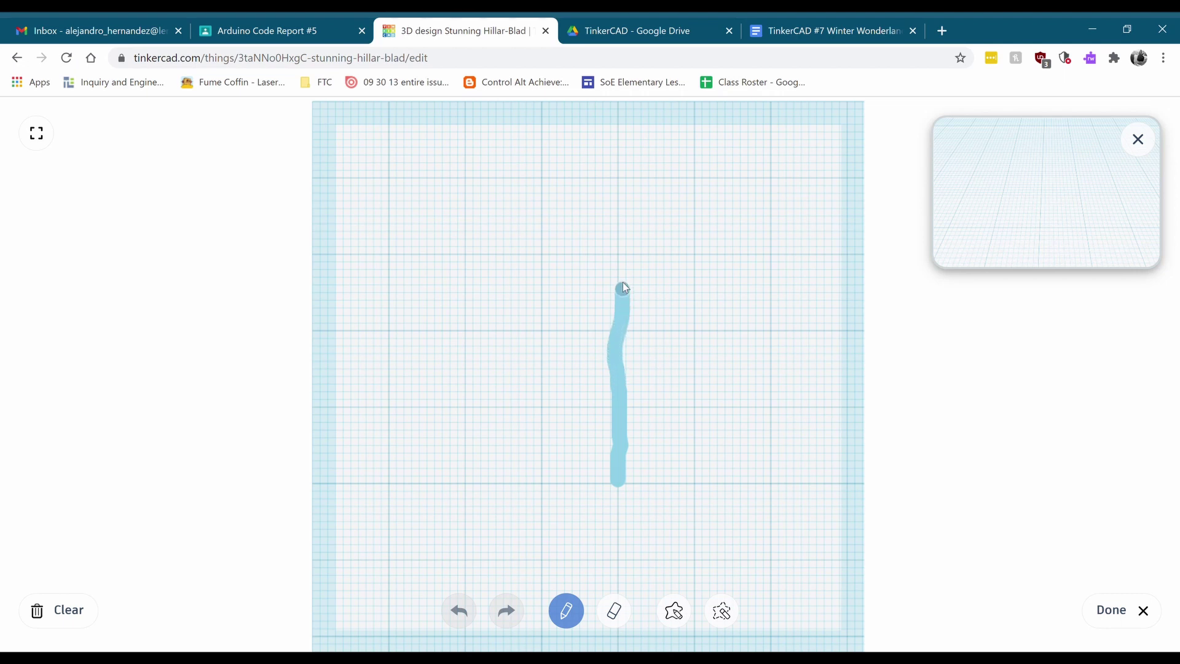
pyautogui.moveTo(622, 287); pyautogui.dragTo(617, 229)
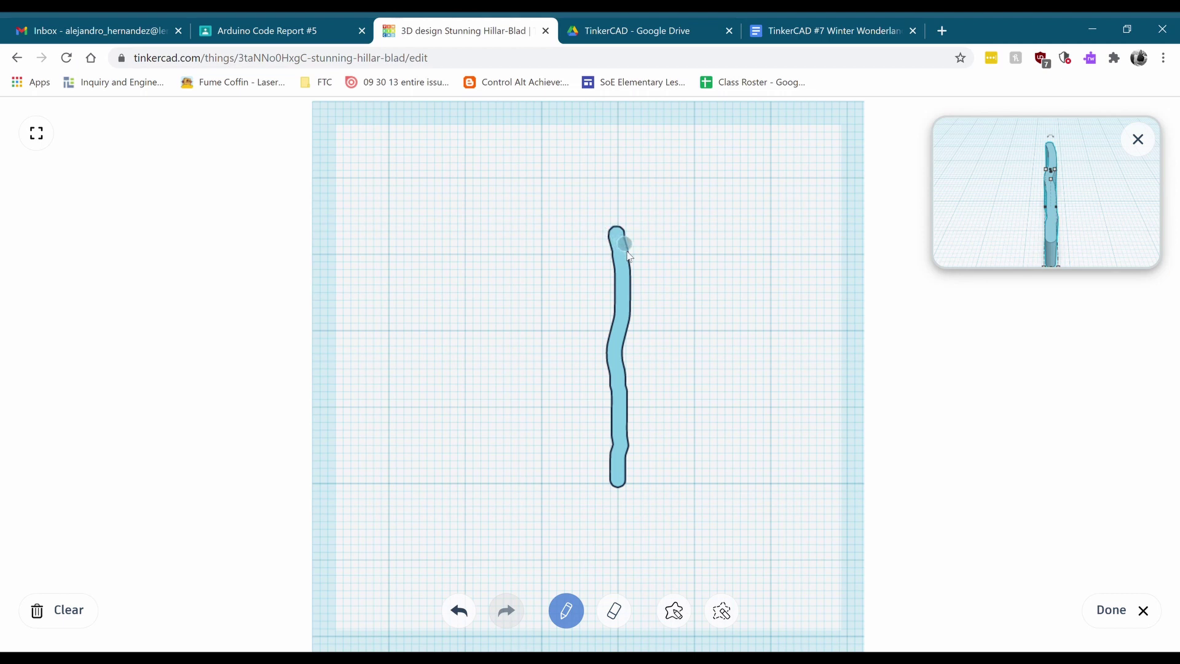
pyautogui.moveTo(616, 243)
pyautogui.mouseDown()
pyautogui.moveTo(582, 218)
pyautogui.moveTo(649, 228)
pyautogui.moveTo(665, 209)
pyautogui.mouseUp()
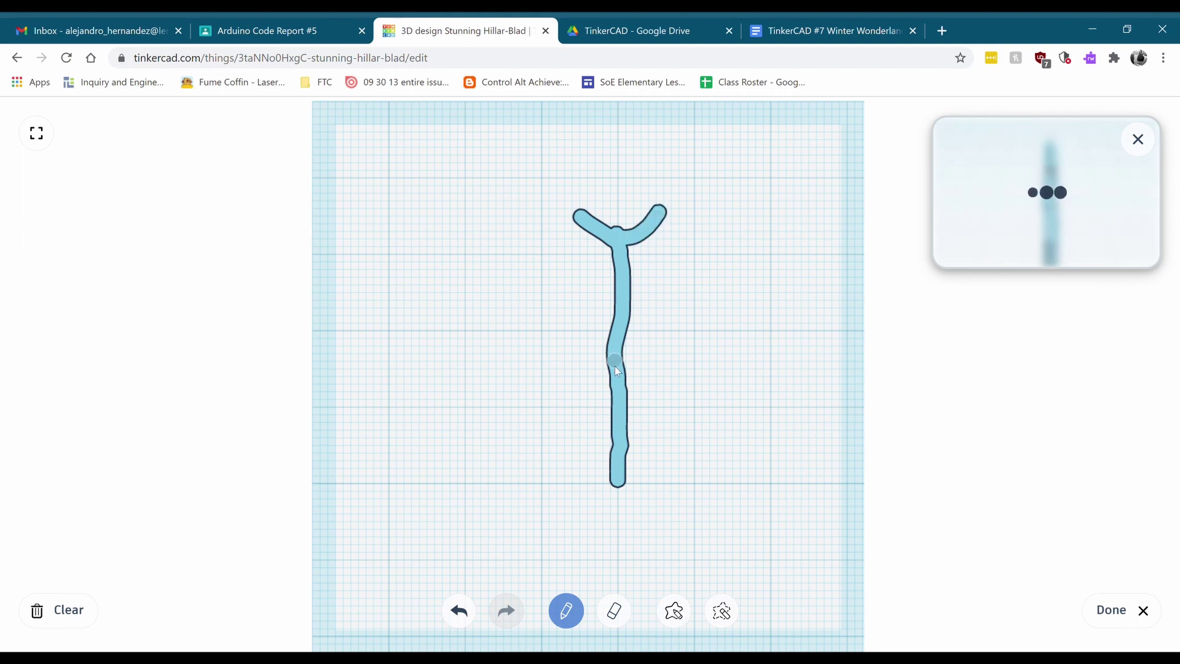
pyautogui.moveTo(614, 356); pyautogui.dragTo(531, 287)
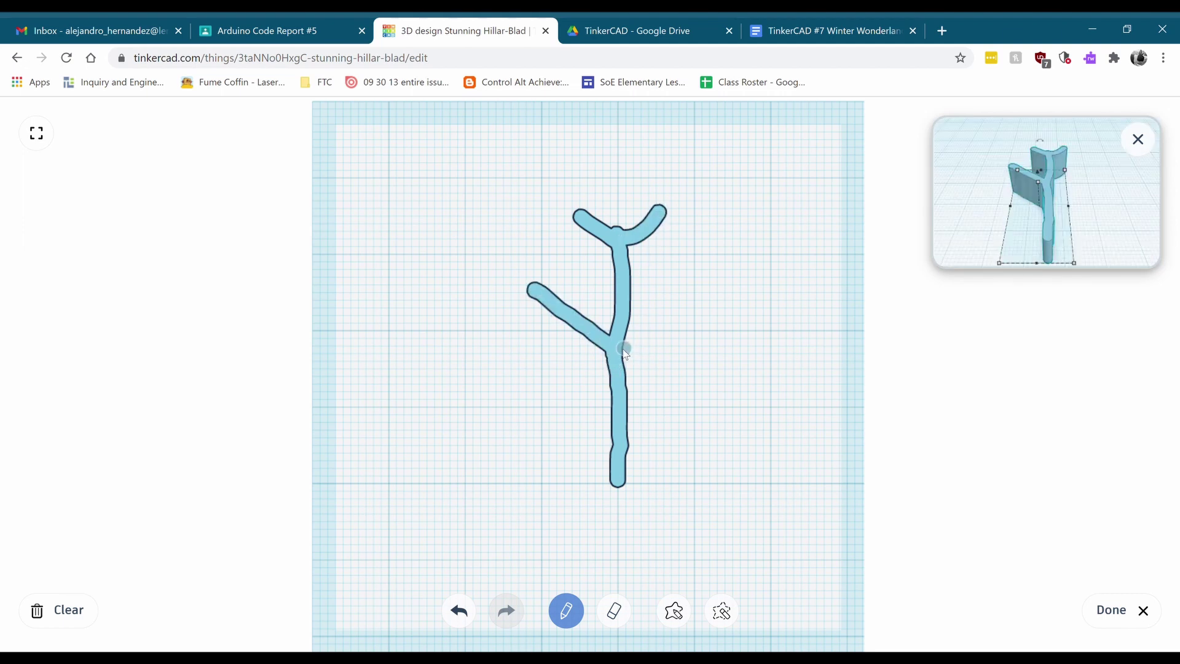
pyautogui.moveTo(619, 348); pyautogui.dragTo(700, 291)
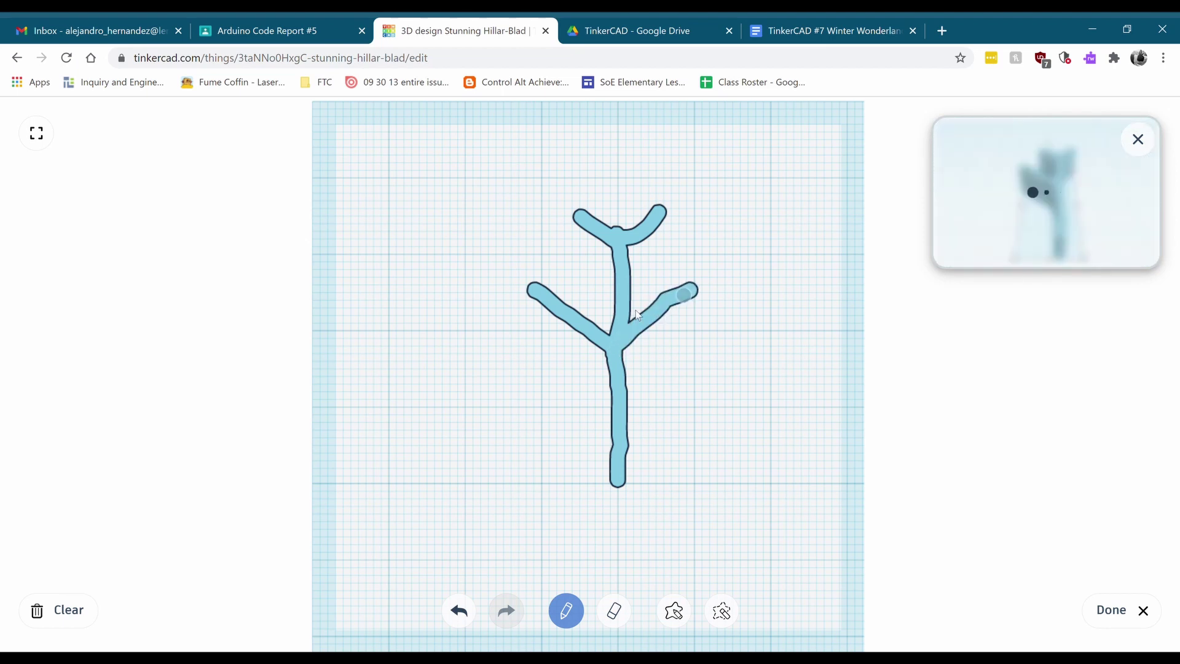
pyautogui.moveTo(571, 305)
pyautogui.mouseDown()
pyautogui.moveTo(655, 305)
pyautogui.moveTo(644, 288)
pyautogui.mouseUp()
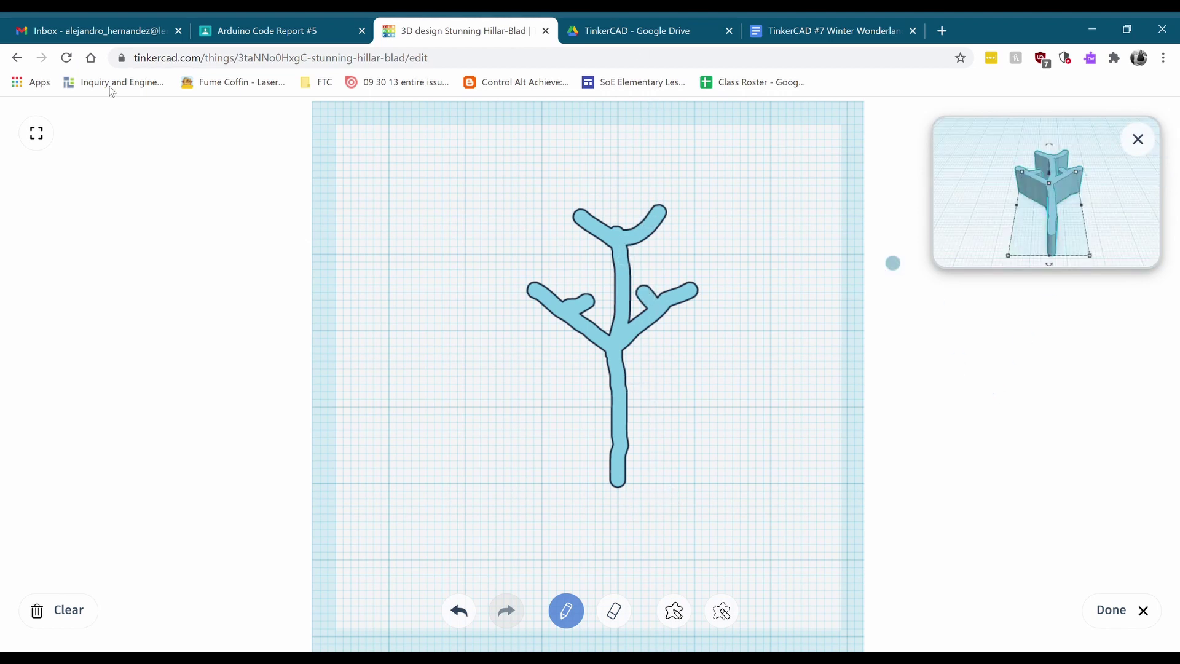
pyautogui.click(1115, 610)
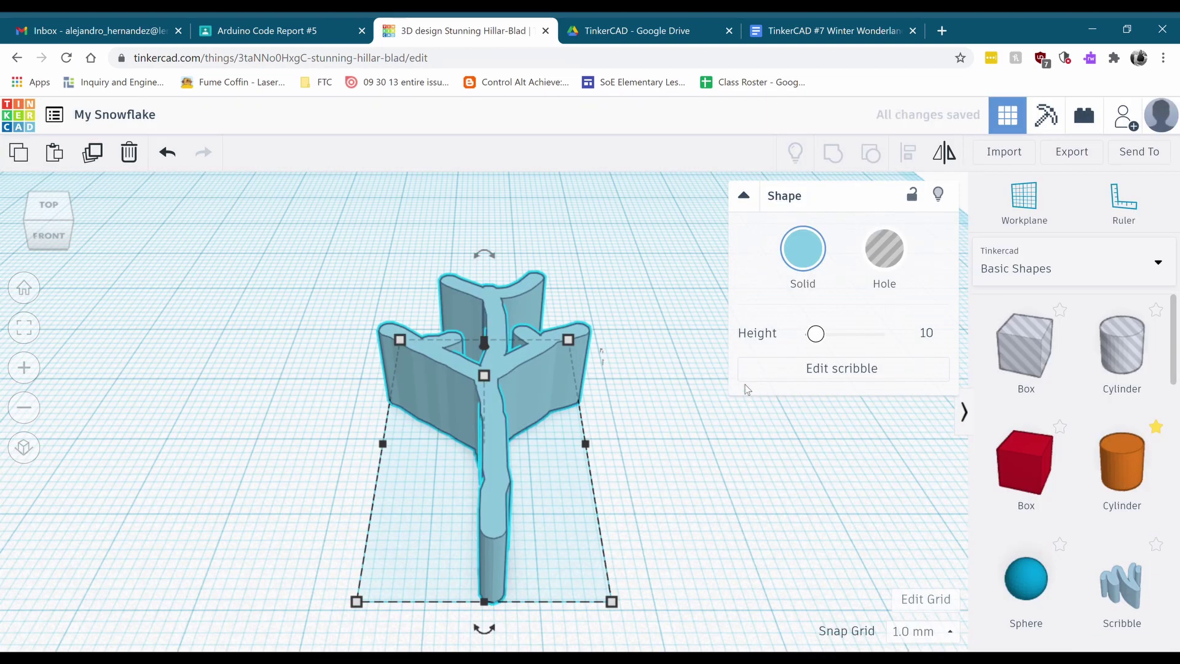
pyautogui.click(59, 212)
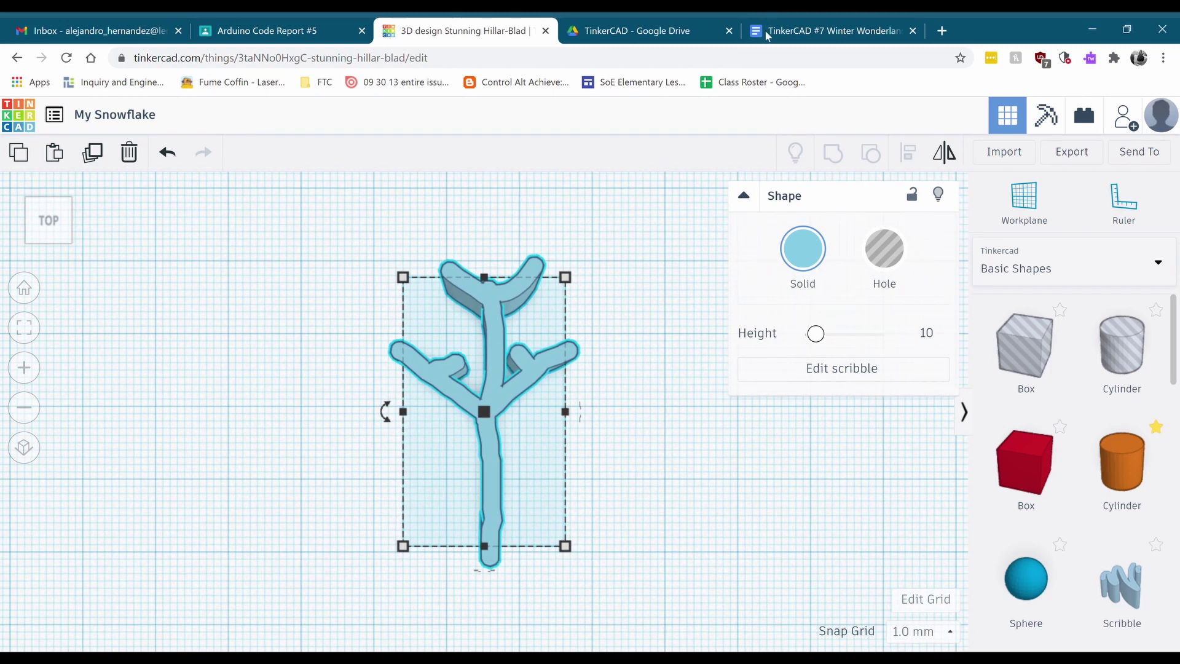
pyautogui.click(793, 38)
pyautogui.scroll(-10, 821, 277)
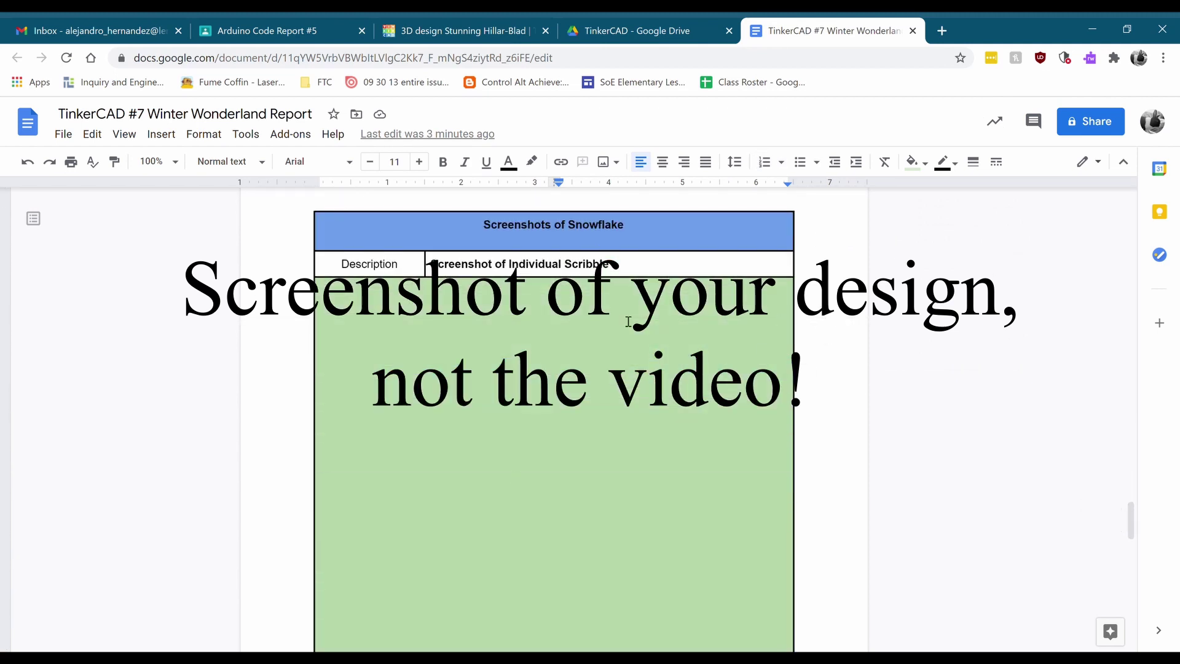
pyautogui.moveTo(635, 270); pyautogui.dragTo(431, 268)
pyautogui.click(557, 373)
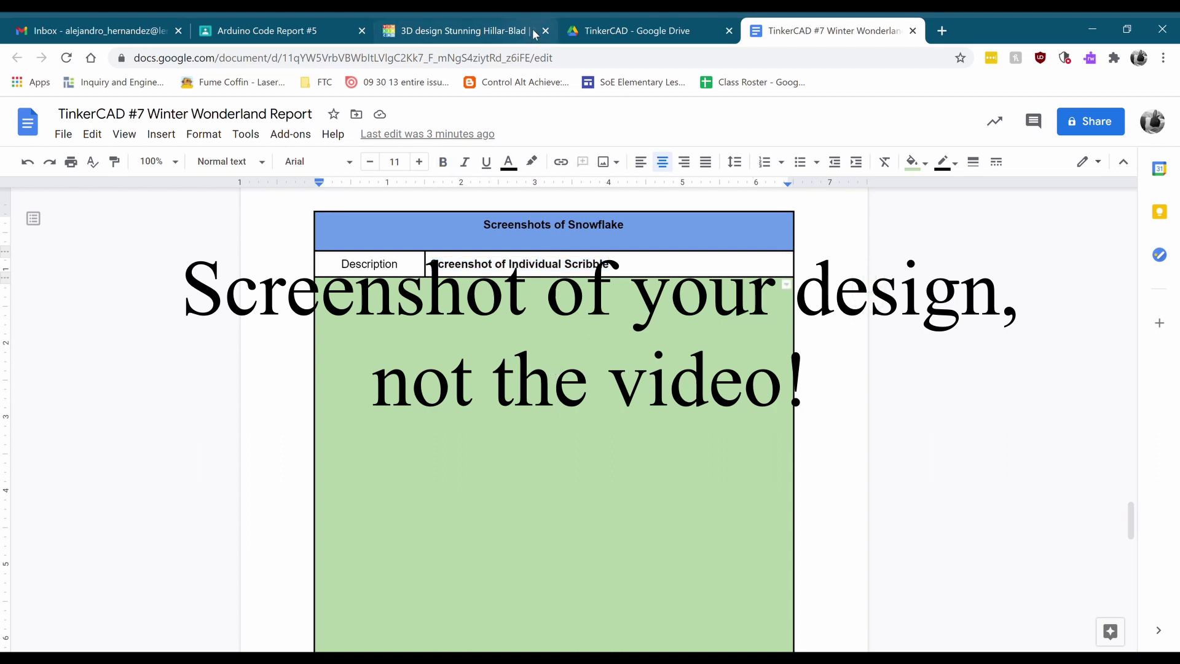
pyautogui.click(504, 34)
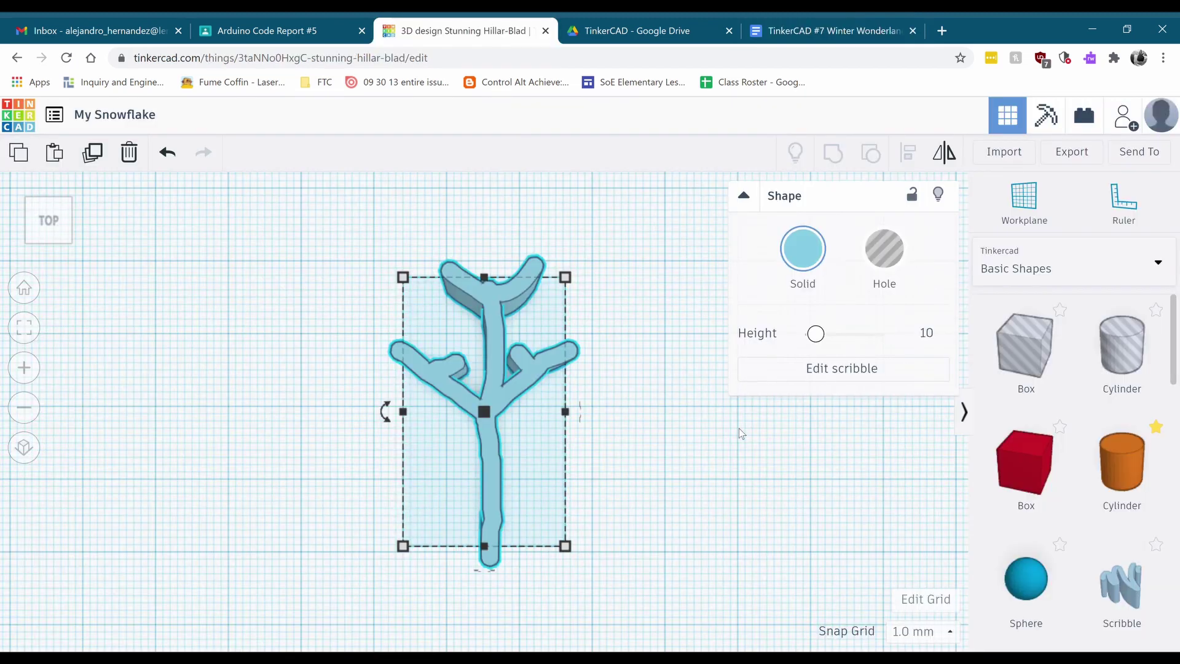
# Nudge the single scribble snowflake arm up and to the left, then reselect it.
pyautogui.click(633, 335)
pyautogui.scroll(-3, 485, 443)
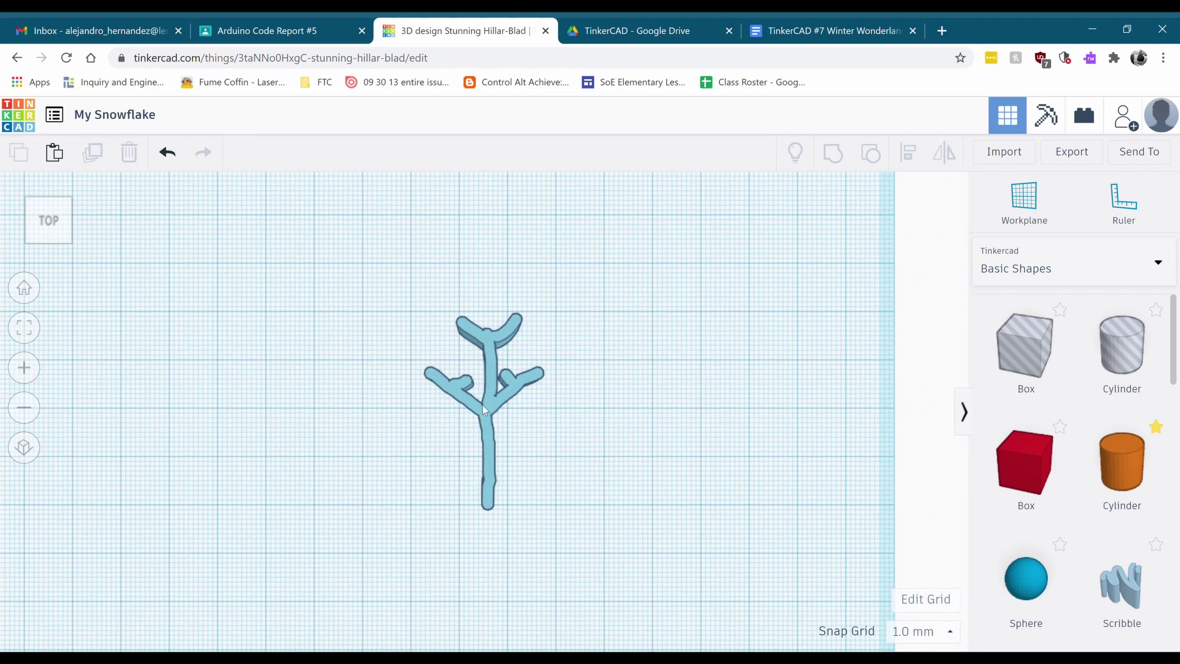
pyautogui.moveTo(480, 415); pyautogui.dragTo(483, 400)
pyautogui.scroll(-2, 486, 406)
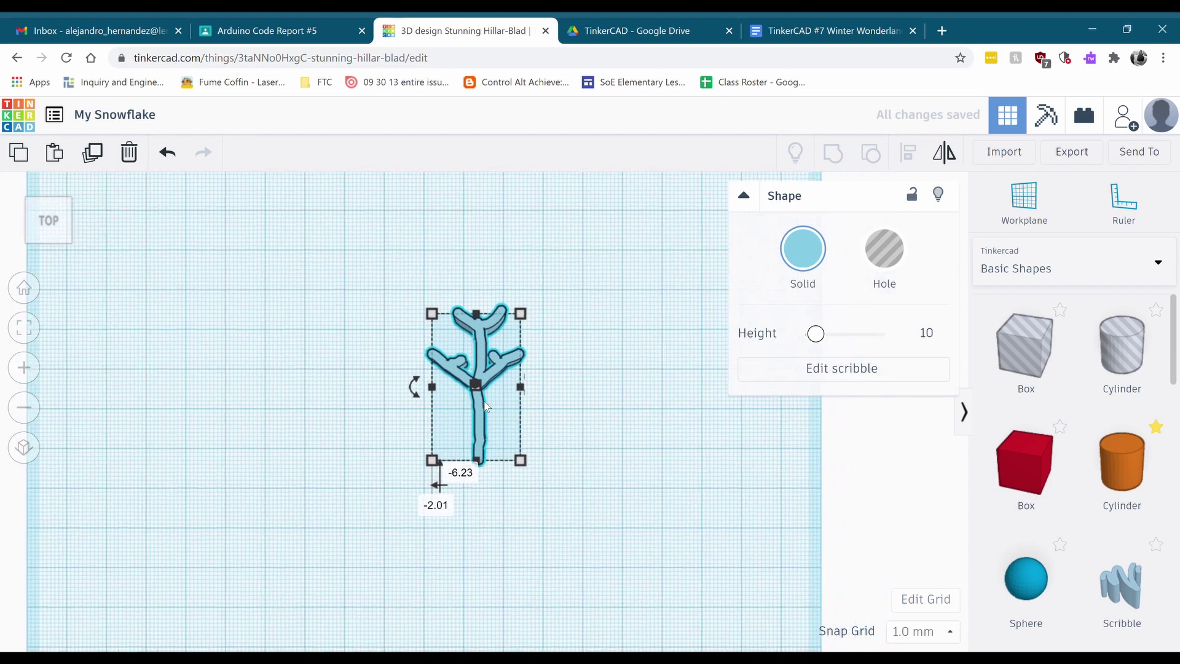
pyautogui.click(548, 402)
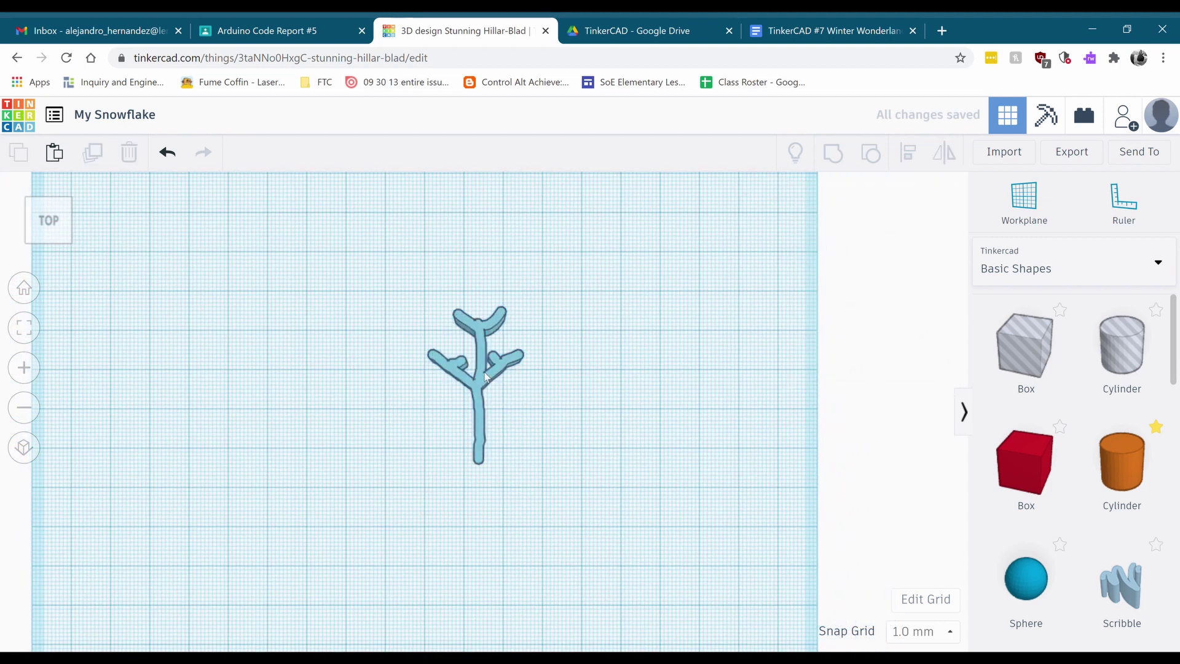
pyautogui.moveTo(497, 377); pyautogui.dragTo(482, 376)
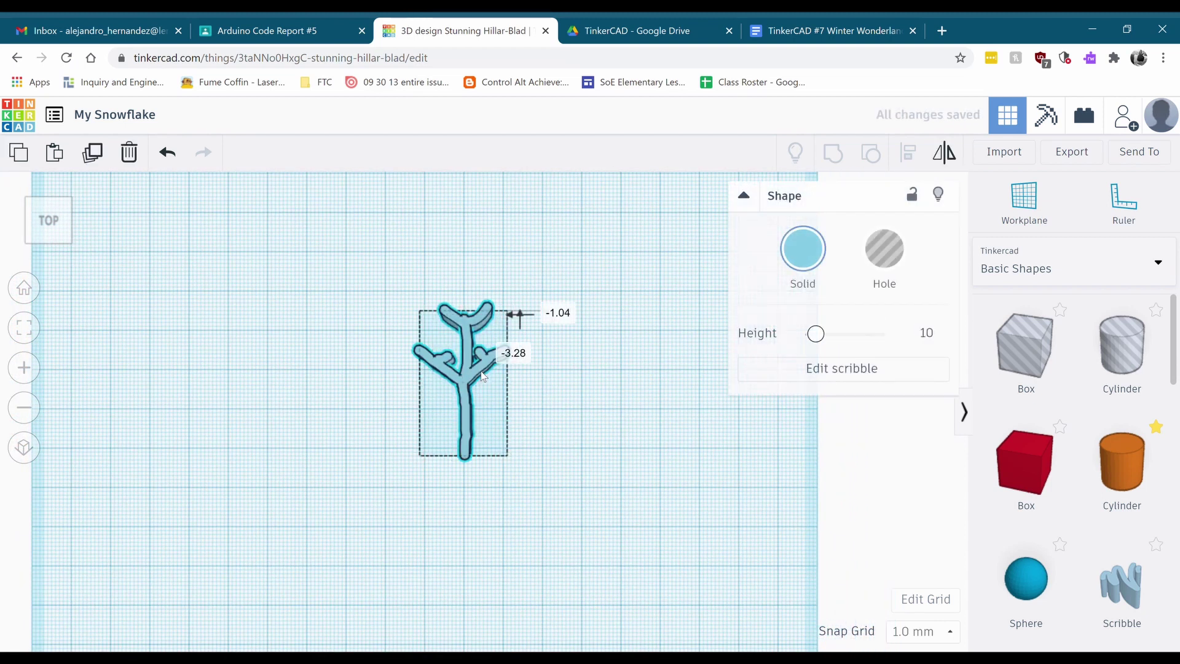
pyautogui.click(621, 415)
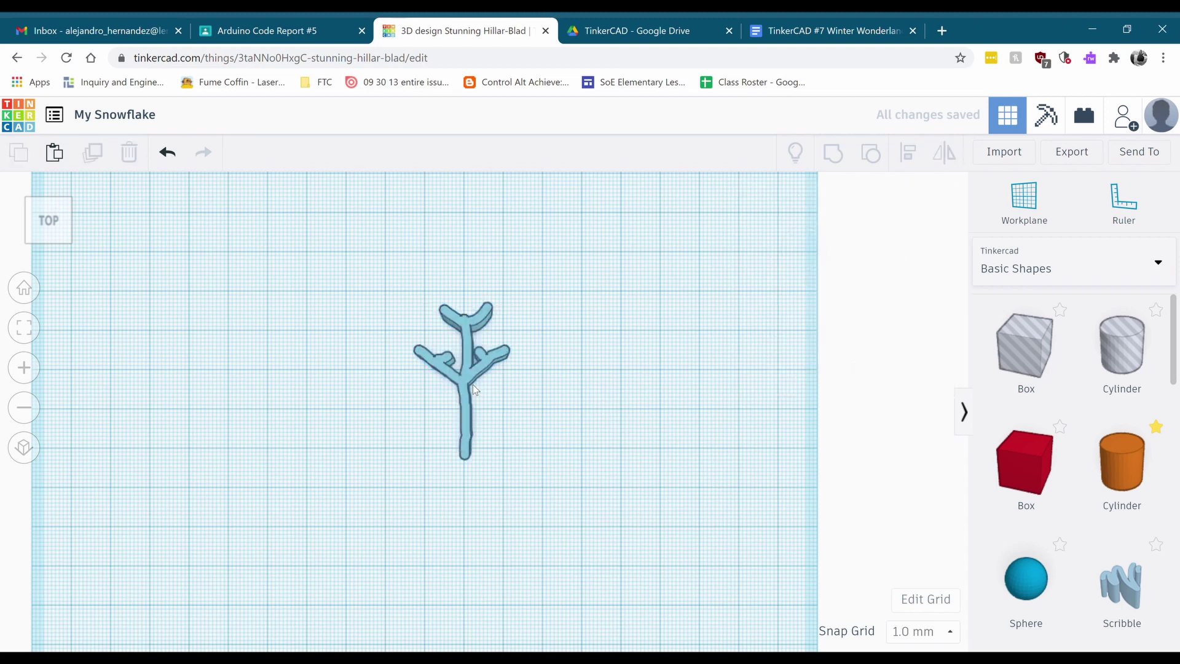
pyautogui.click(467, 375)
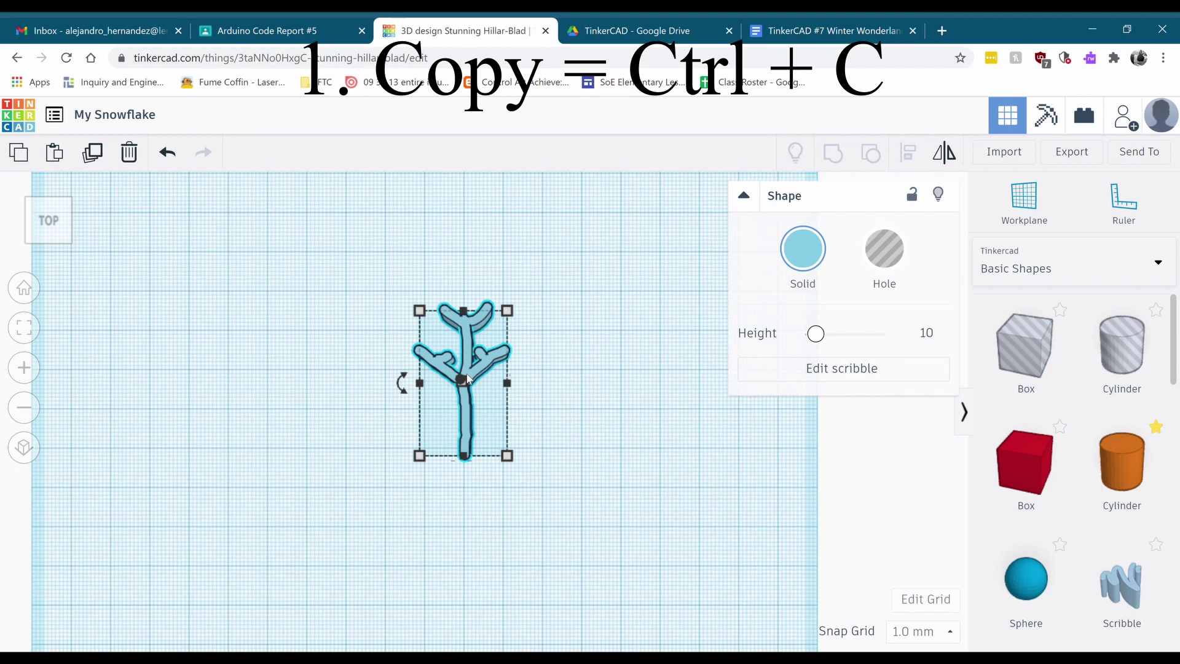
# Paste a copy of the snowflake arm beside the original and rotate it to 60 degrees.
pyautogui.hotkey('ctrl', 'v')
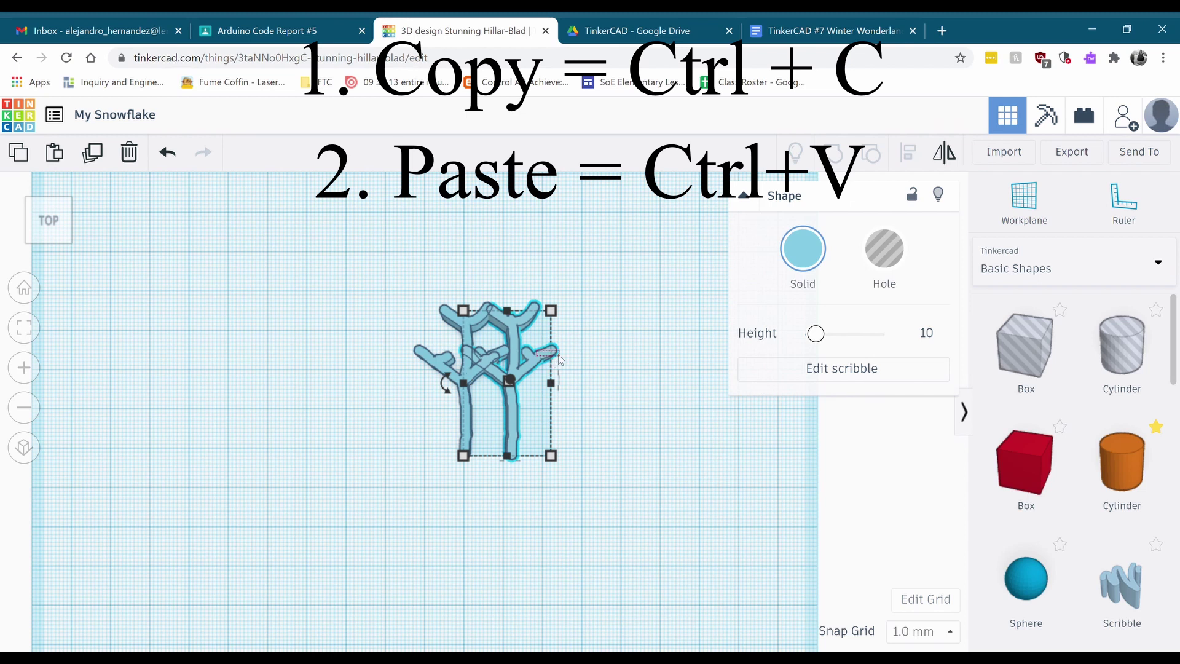
pyautogui.moveTo(510, 396)
pyautogui.mouseDown()
pyautogui.moveTo(549, 385)
pyautogui.moveTo(552, 397)
pyautogui.mouseUp()
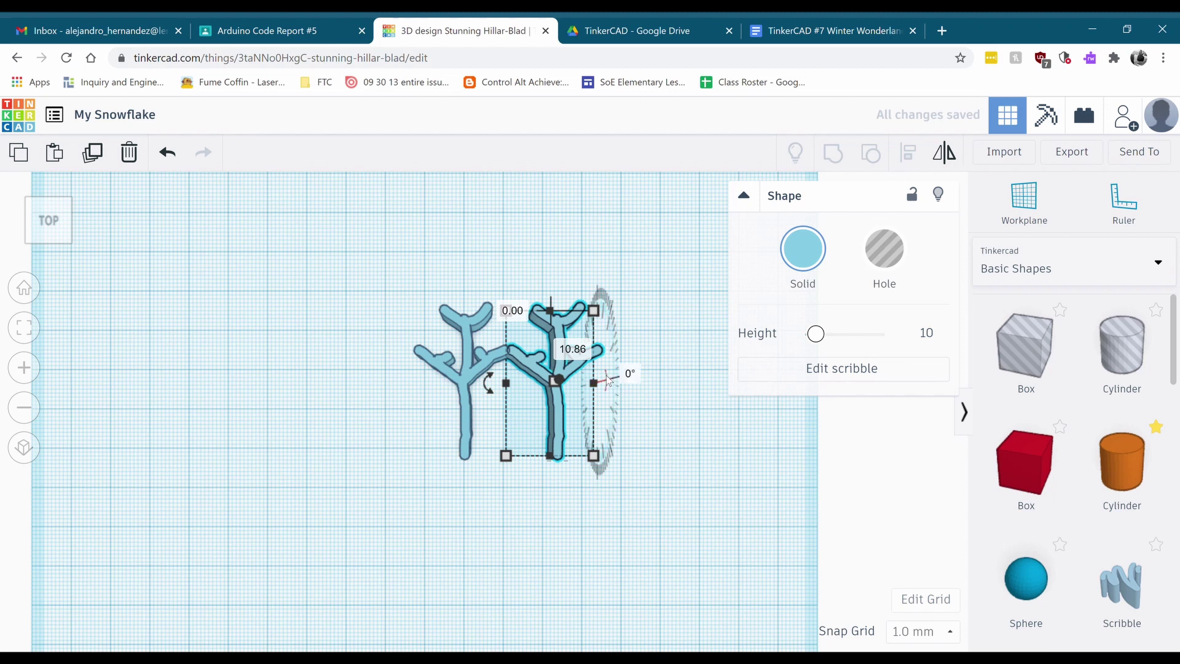
pyautogui.moveTo(680, 416)
pyautogui.mouseDown(button='right')
pyautogui.moveTo(647, 409)
pyautogui.moveTo(640, 395)
pyautogui.mouseUp(button='right')
pyautogui.click(639, 395)
pyautogui.click(588, 385)
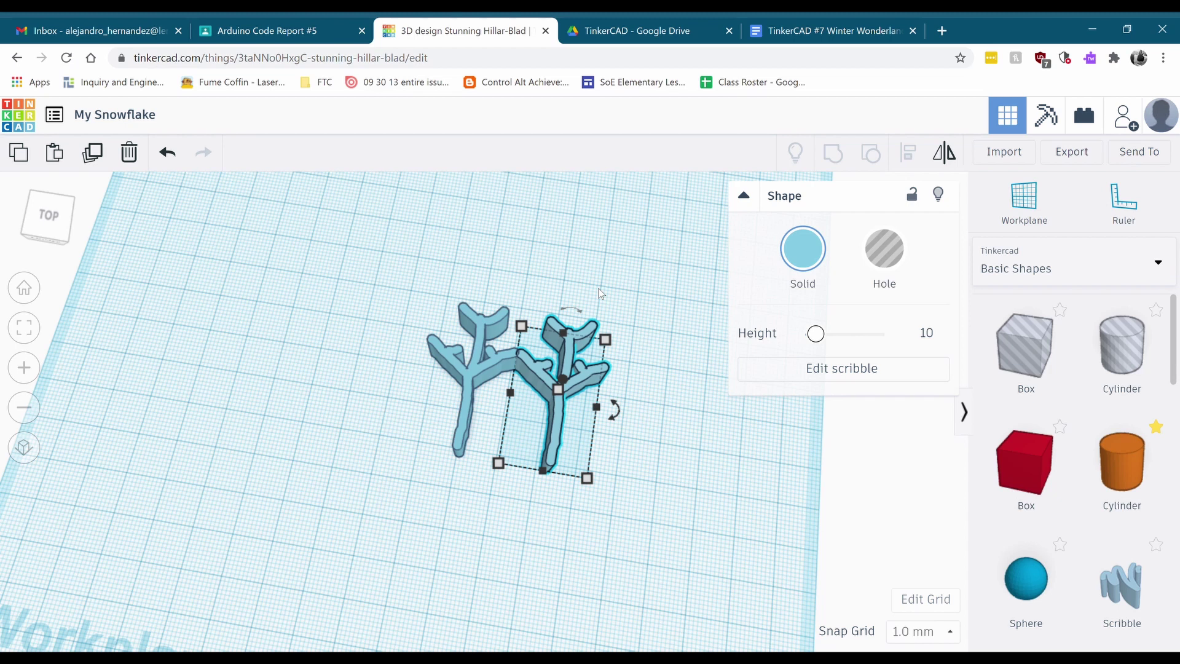
pyautogui.moveTo(613, 409)
pyautogui.mouseDown()
pyautogui.moveTo(599, 367)
pyautogui.moveTo(514, 358)
pyautogui.moveTo(560, 345)
pyautogui.moveTo(610, 386)
pyautogui.moveTo(591, 423)
pyautogui.mouseUp()
pyautogui.click(692, 425)
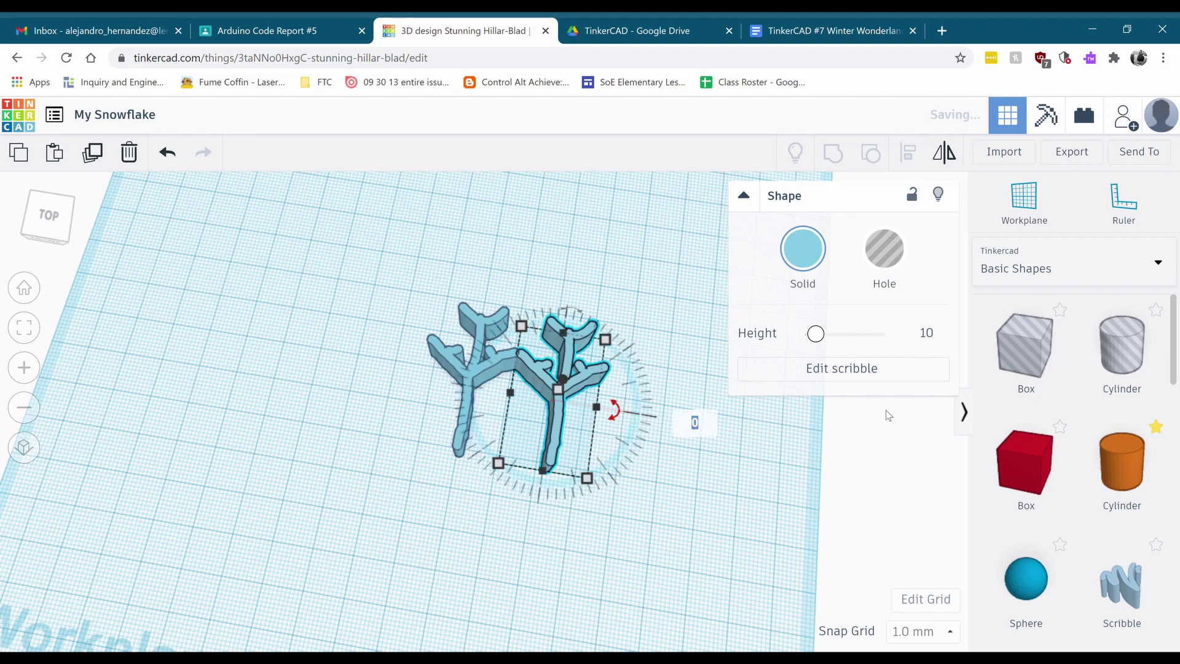
pyautogui.write('60')
pyautogui.press('Return')
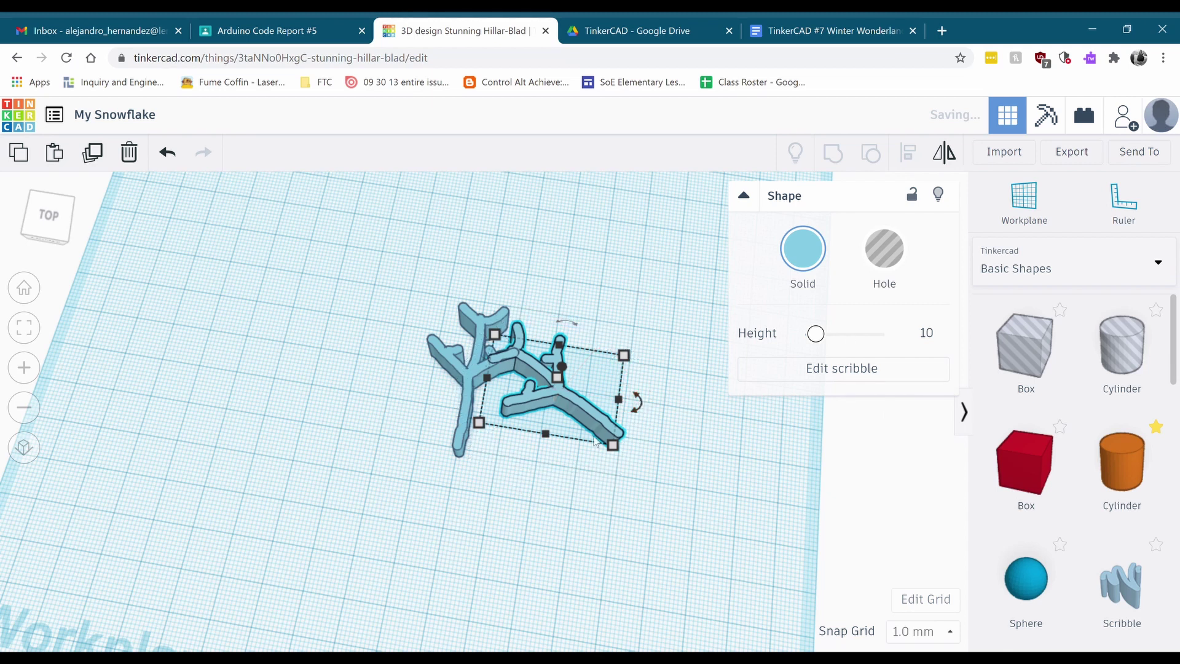
# Slide the rotated copy over until its base meets the first arm's base.
pyautogui.moveTo(590, 413); pyautogui.dragTo(433, 426)
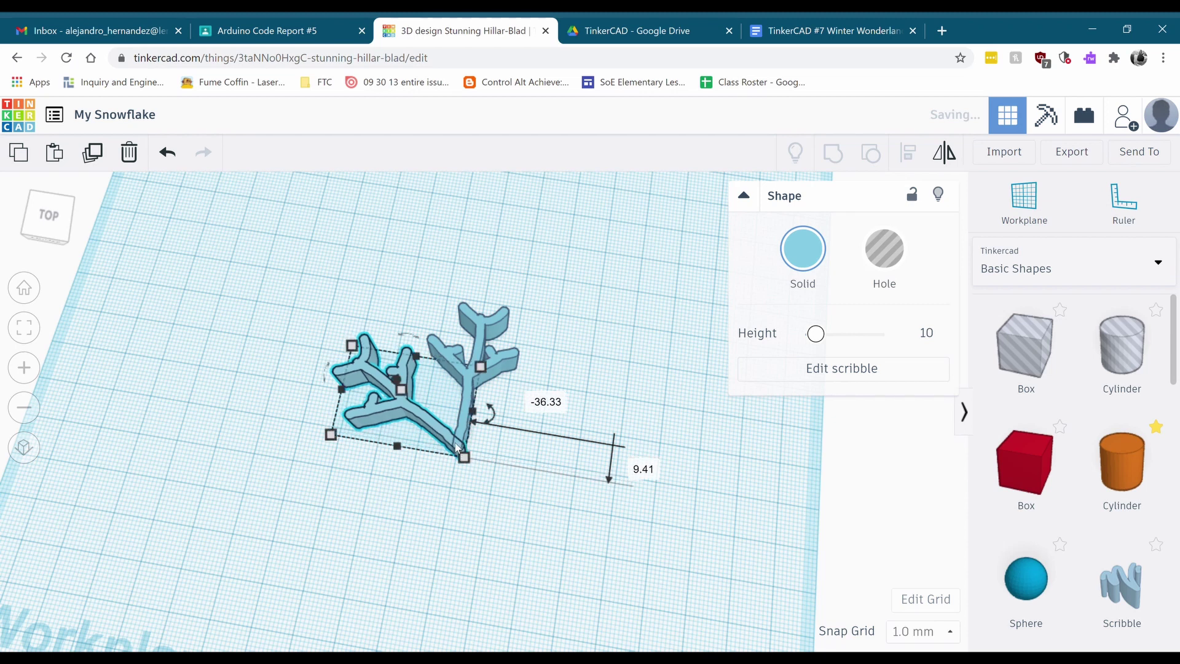
pyautogui.moveTo(527, 482); pyautogui.dragTo(468, 455, button='right')
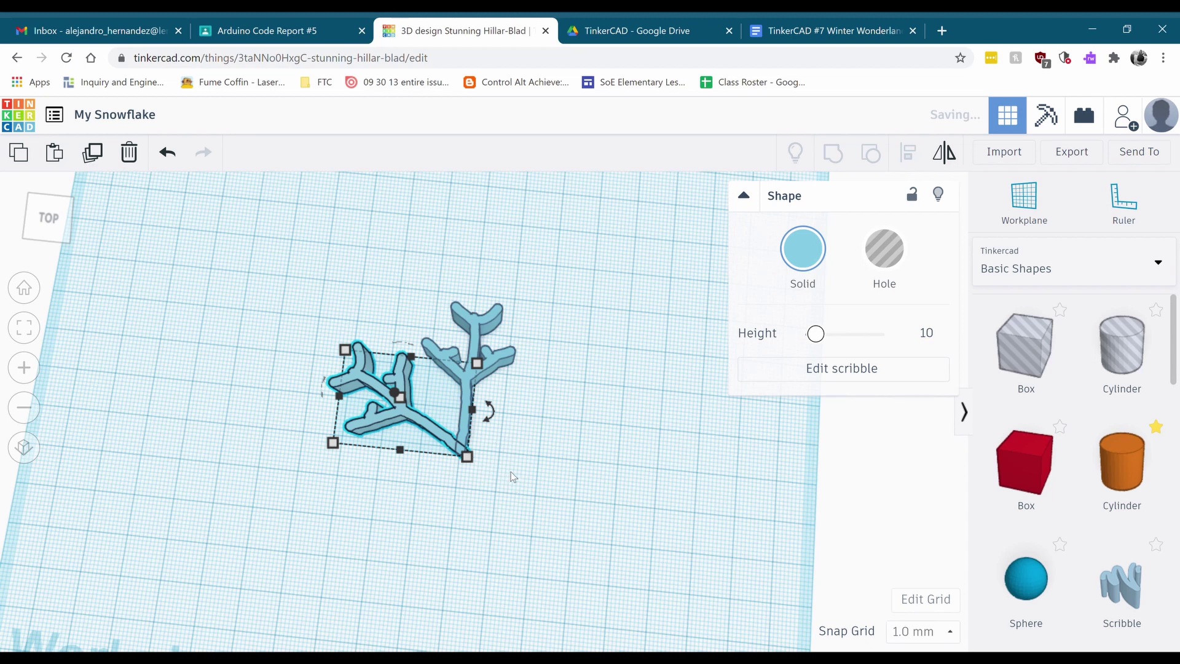
pyautogui.click(553, 445)
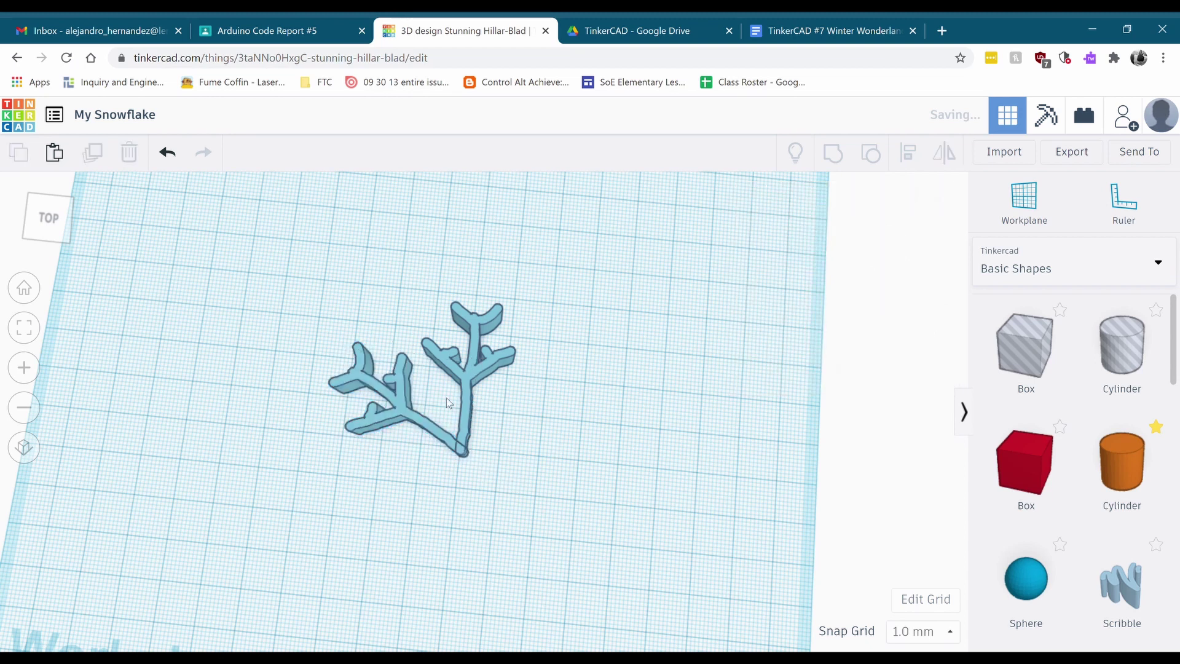
# Paste another arm, rotate it 120 degrees, and move its end to the centre.
pyautogui.hotkey('ctrl', 'v')
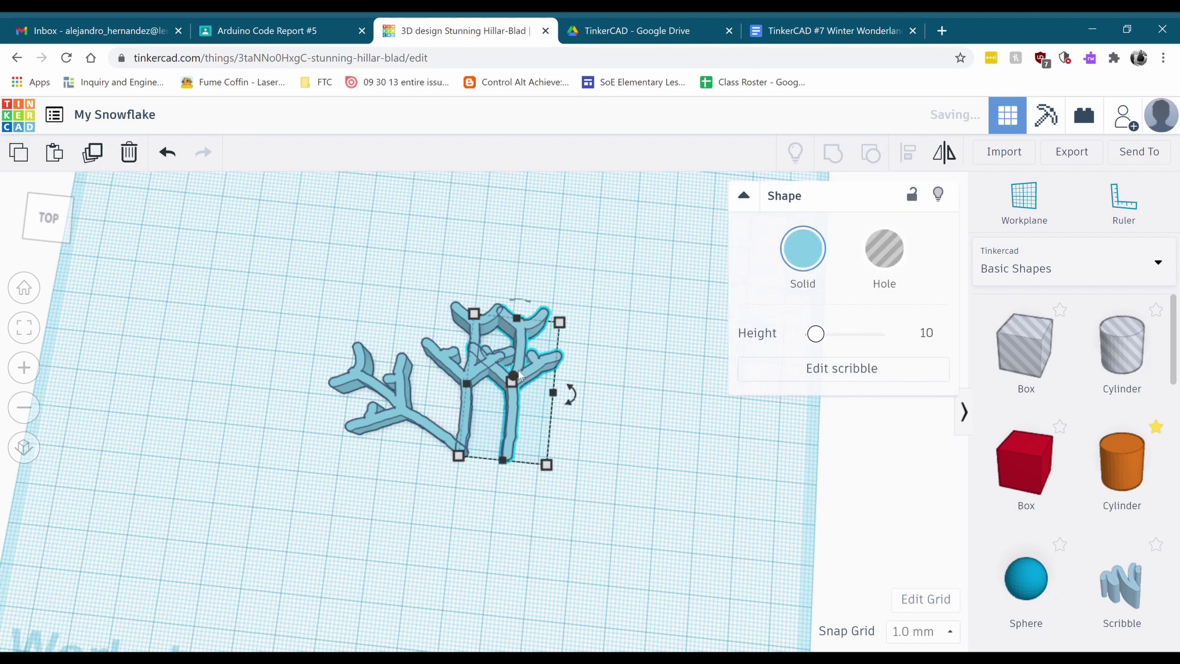
pyautogui.click(664, 400)
pyautogui.click(524, 384)
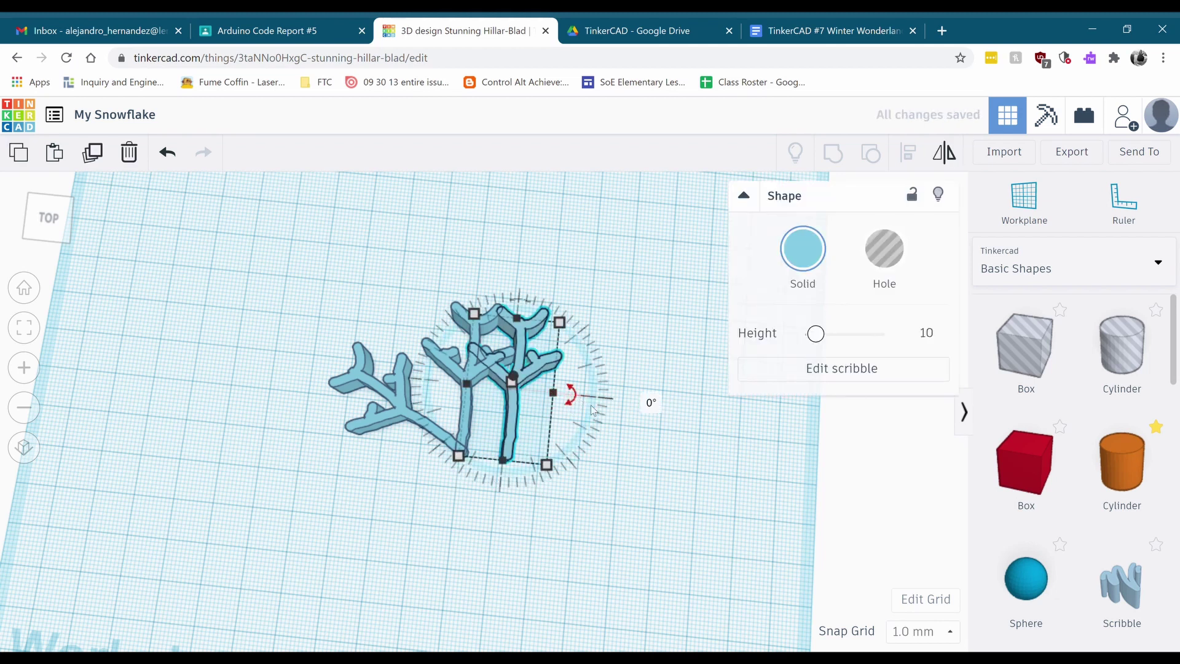
pyautogui.click(649, 403)
pyautogui.write('120')
pyautogui.press('Return')
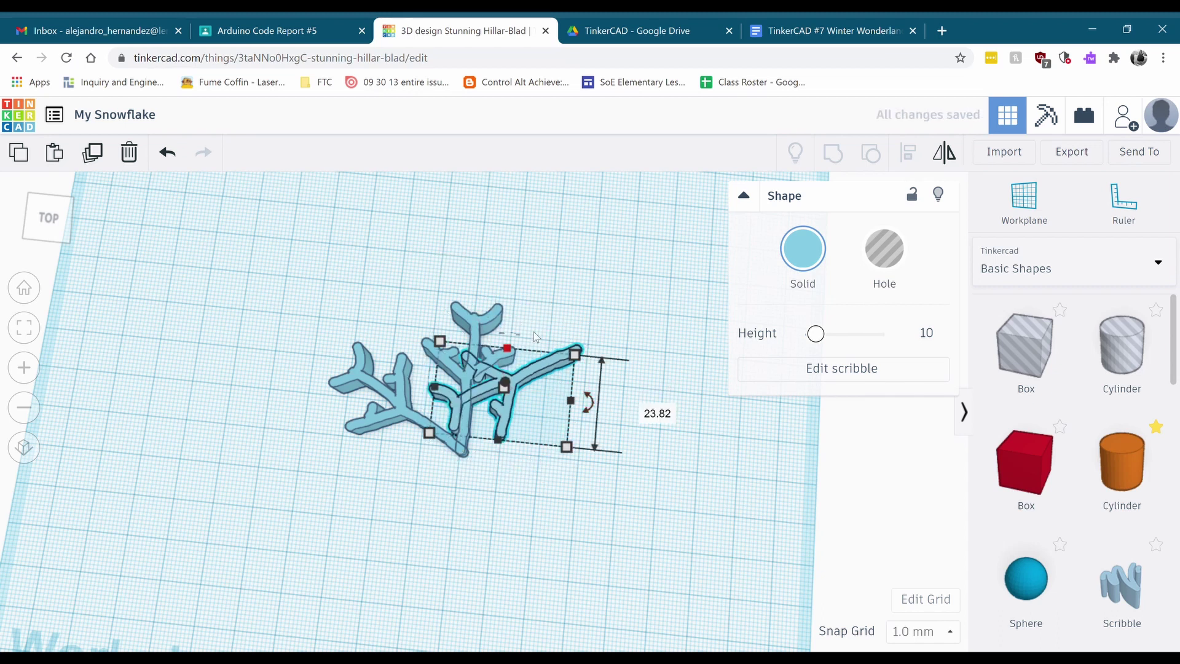
pyautogui.moveTo(543, 367); pyautogui.dragTo(429, 467)
# Add a final arm copy rotated into the last gap, then select all six parts.
pyautogui.hotkey('ctrl', 'v')
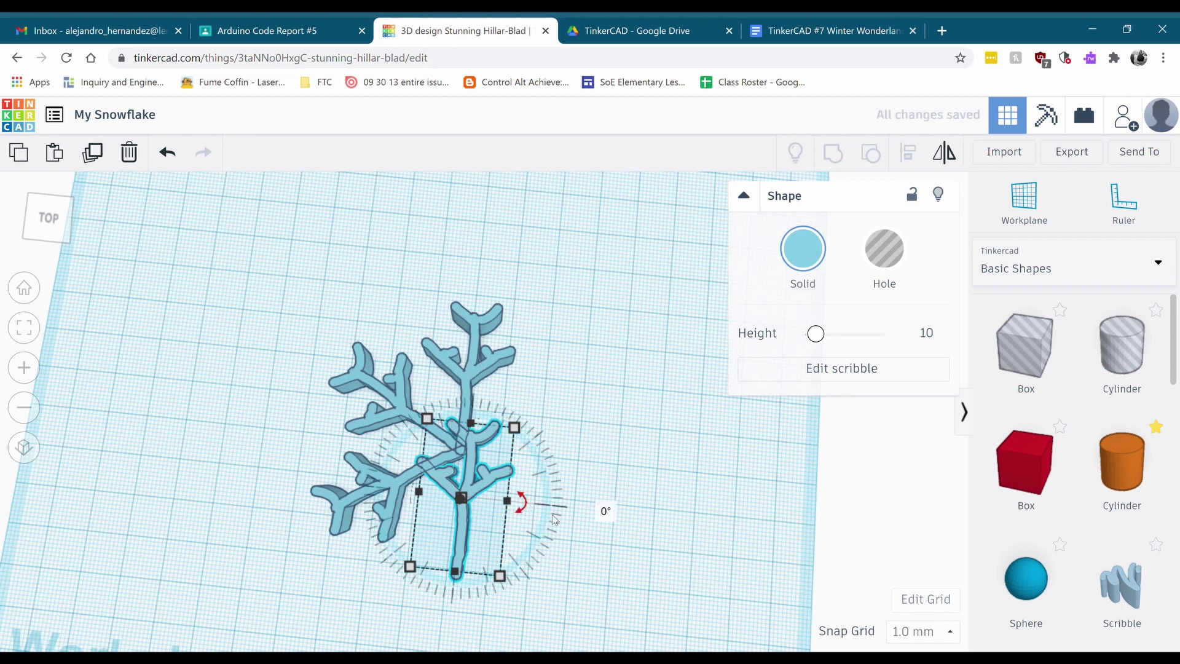
pyautogui.moveTo(460, 529); pyautogui.dragTo(499, 563)
pyautogui.scroll(-5, 618, 537)
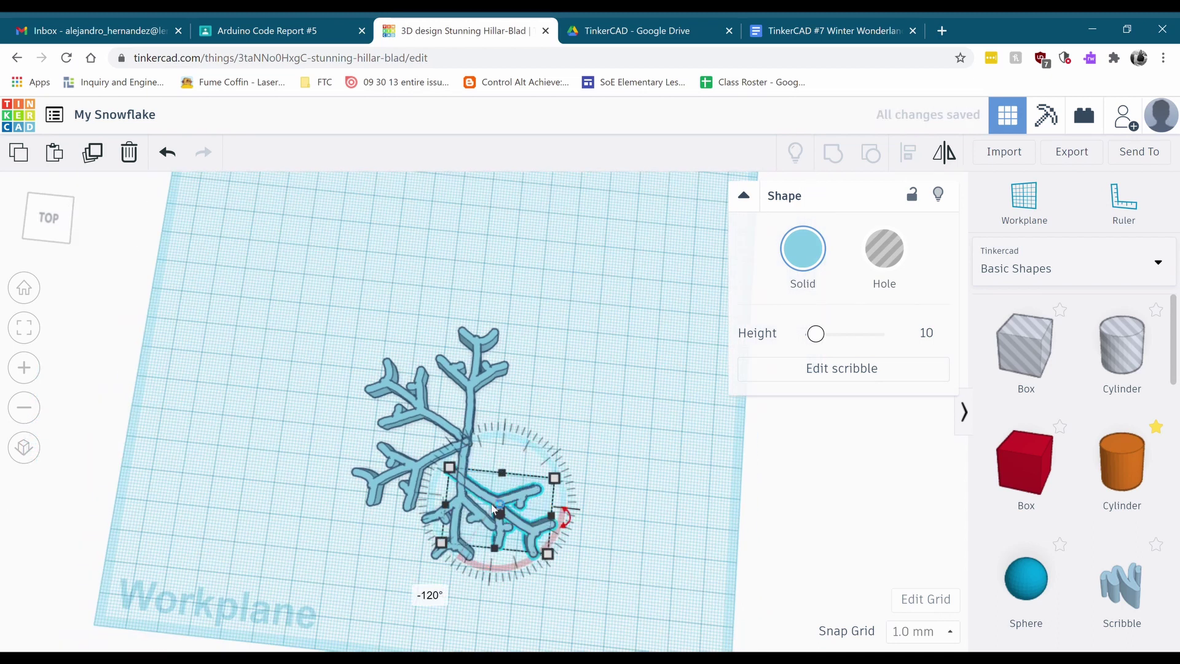
pyautogui.moveTo(611, 490); pyautogui.dragTo(552, 413)
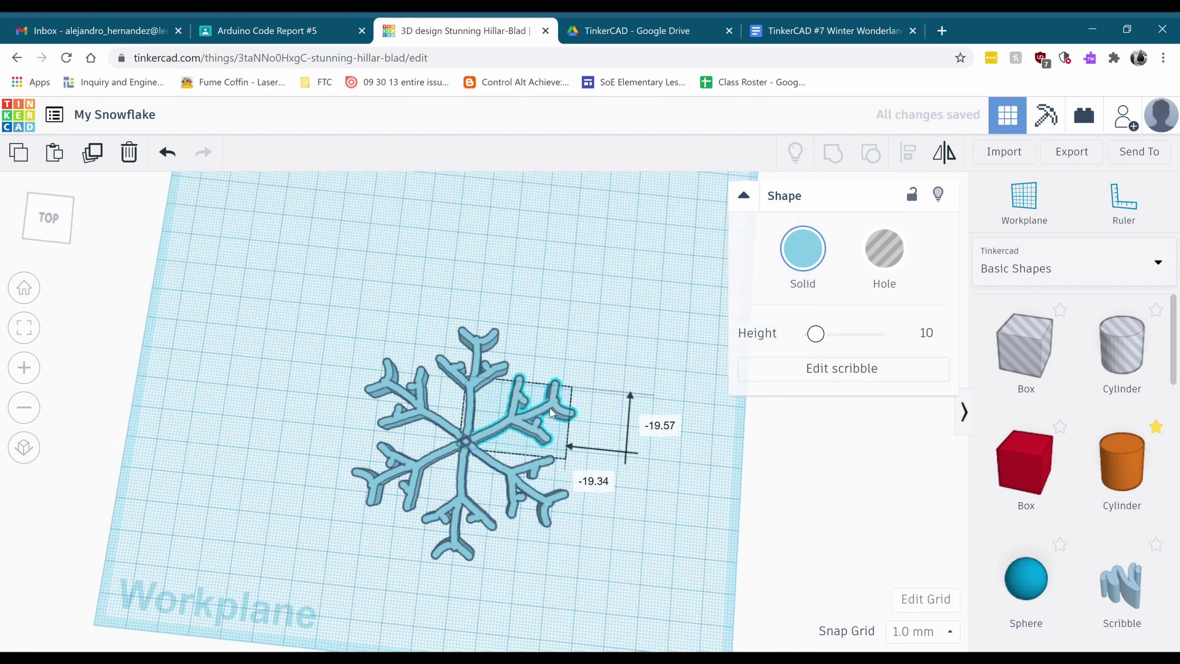
pyautogui.click(661, 470)
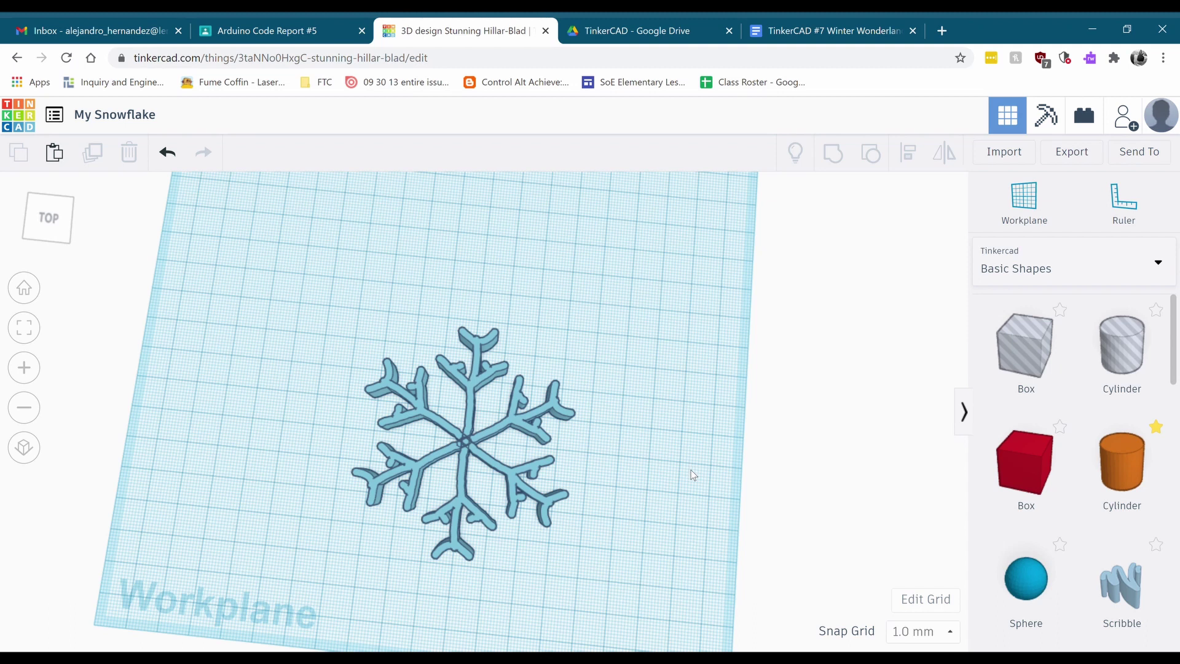
pyautogui.hotkey('ctrl', 'a')
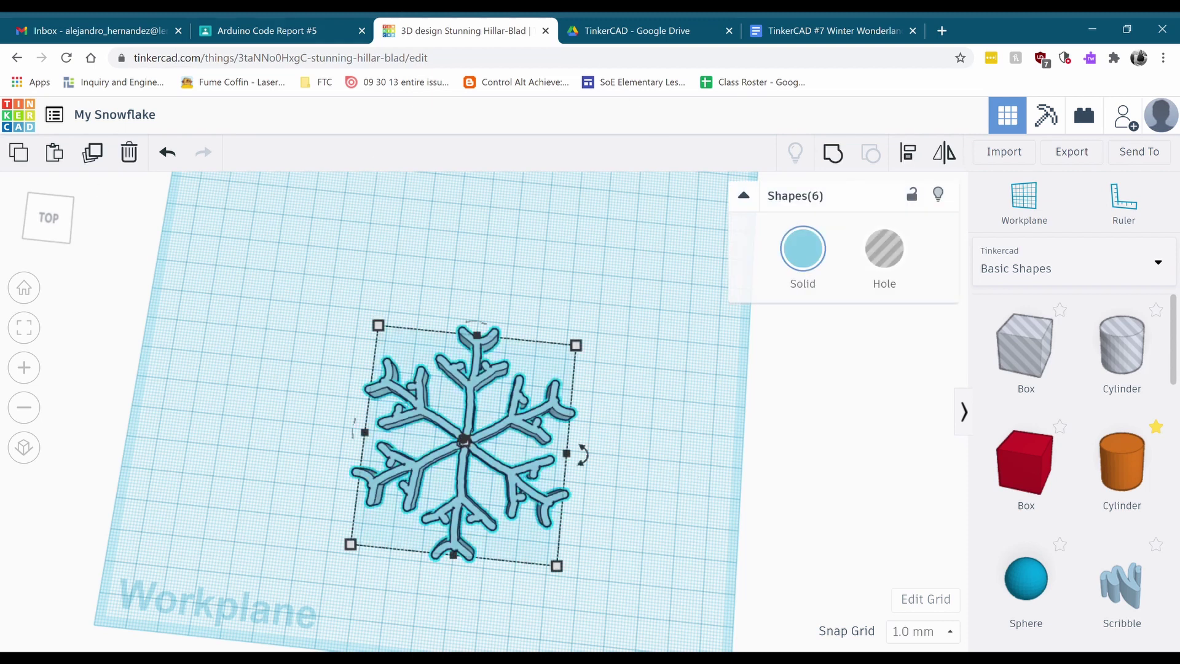
# Group the six arms into one snowflake and make it transparent.
pyautogui.click(834, 153)
pyautogui.click(692, 521)
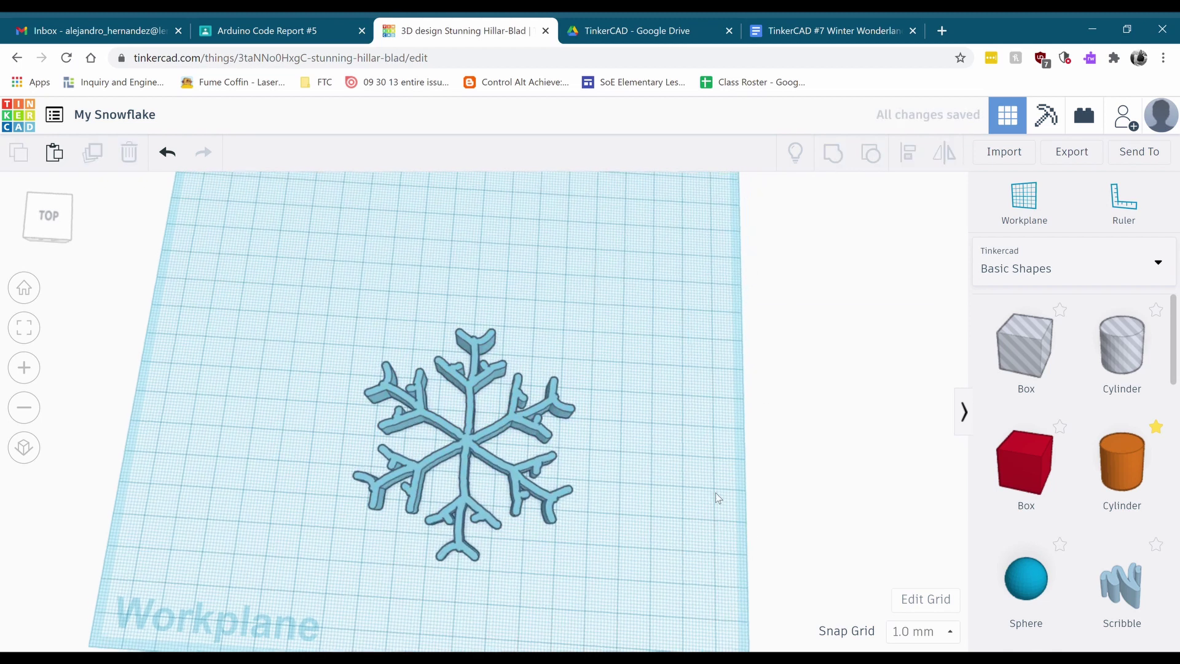
pyautogui.moveTo(715, 492); pyautogui.dragTo(525, 483, button='right')
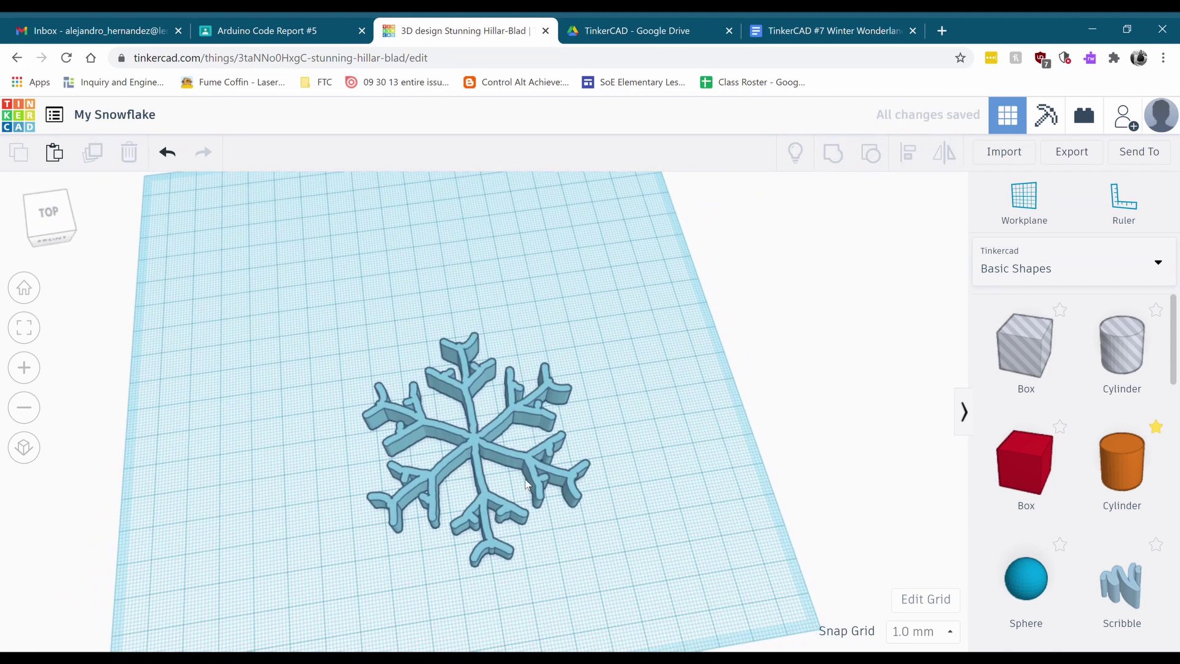
pyautogui.moveTo(571, 474); pyautogui.dragTo(577, 436)
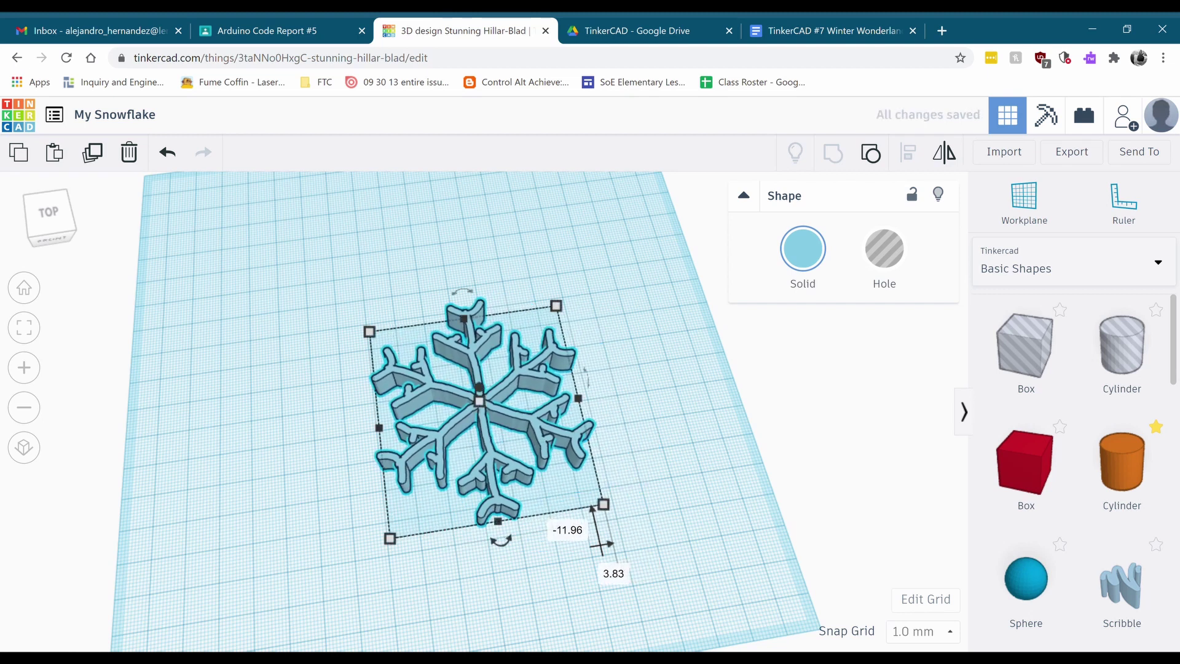
pyautogui.click(811, 240)
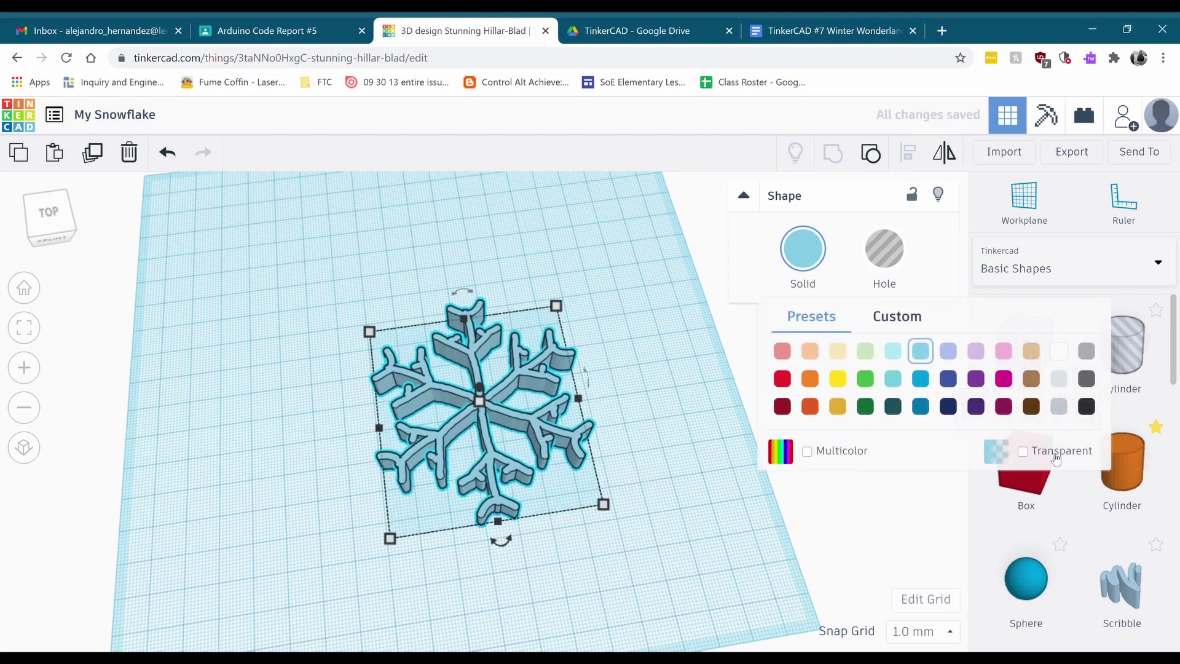
pyautogui.click(1022, 452)
# Flatten the snowflake to 2.00 height, then undo back to its original height.
pyautogui.click(747, 489)
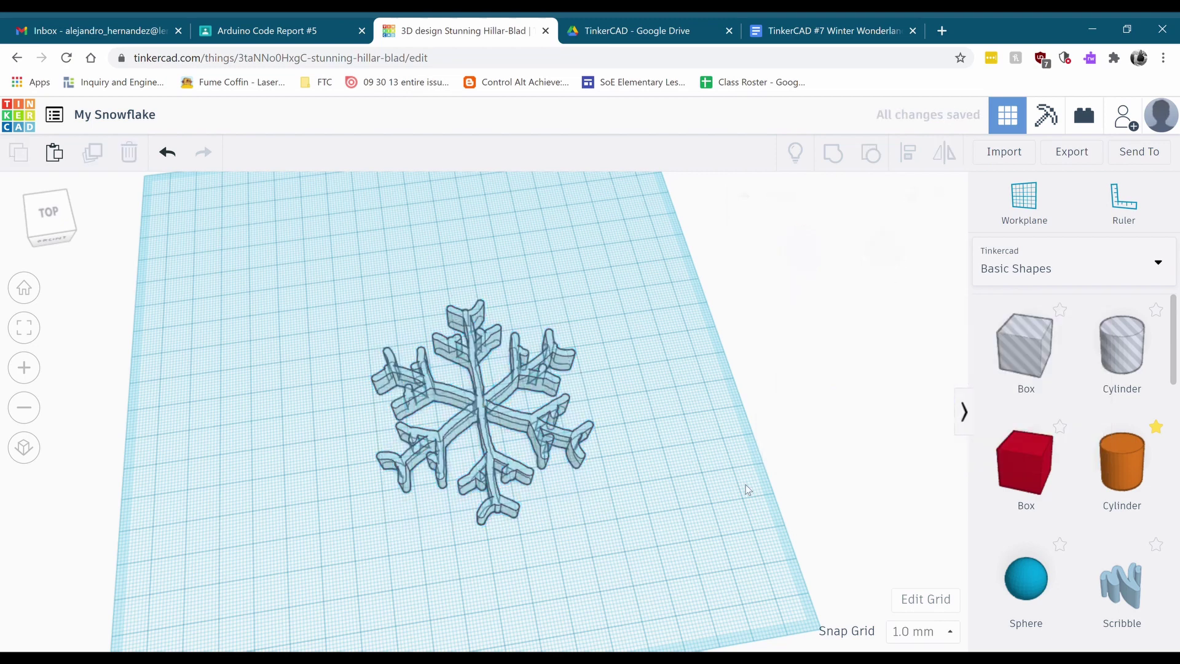
pyautogui.moveTo(747, 490); pyautogui.dragTo(758, 458, button='right')
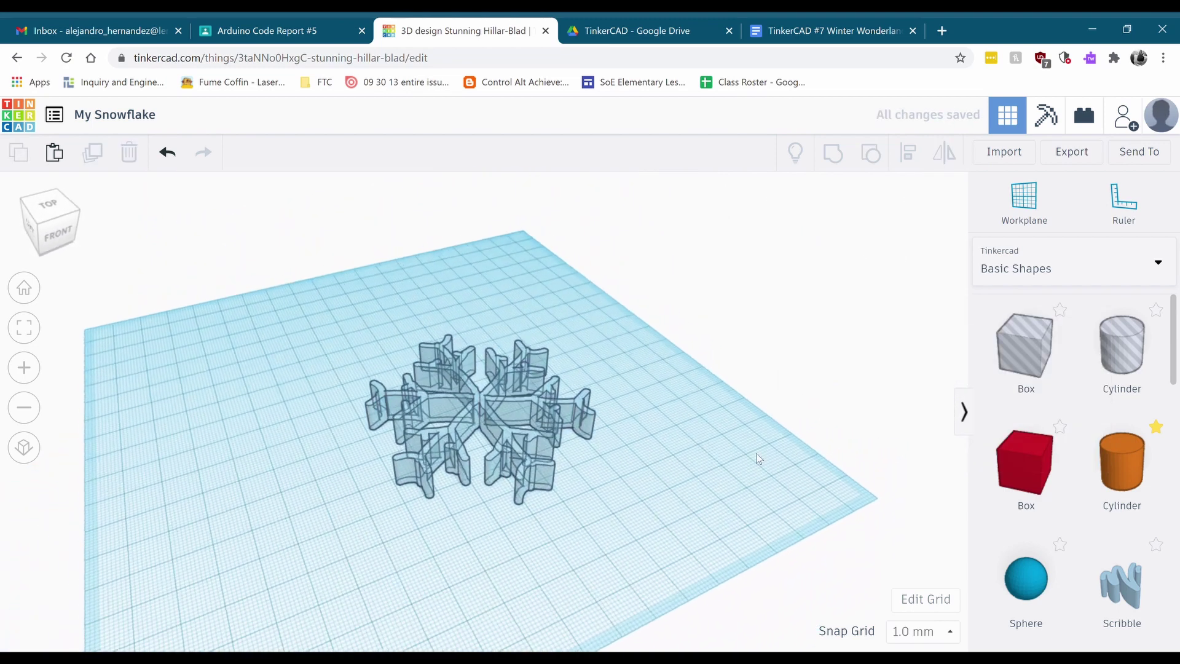
pyautogui.click(541, 467)
pyautogui.moveTo(581, 502); pyautogui.dragTo(499, 370, button='right')
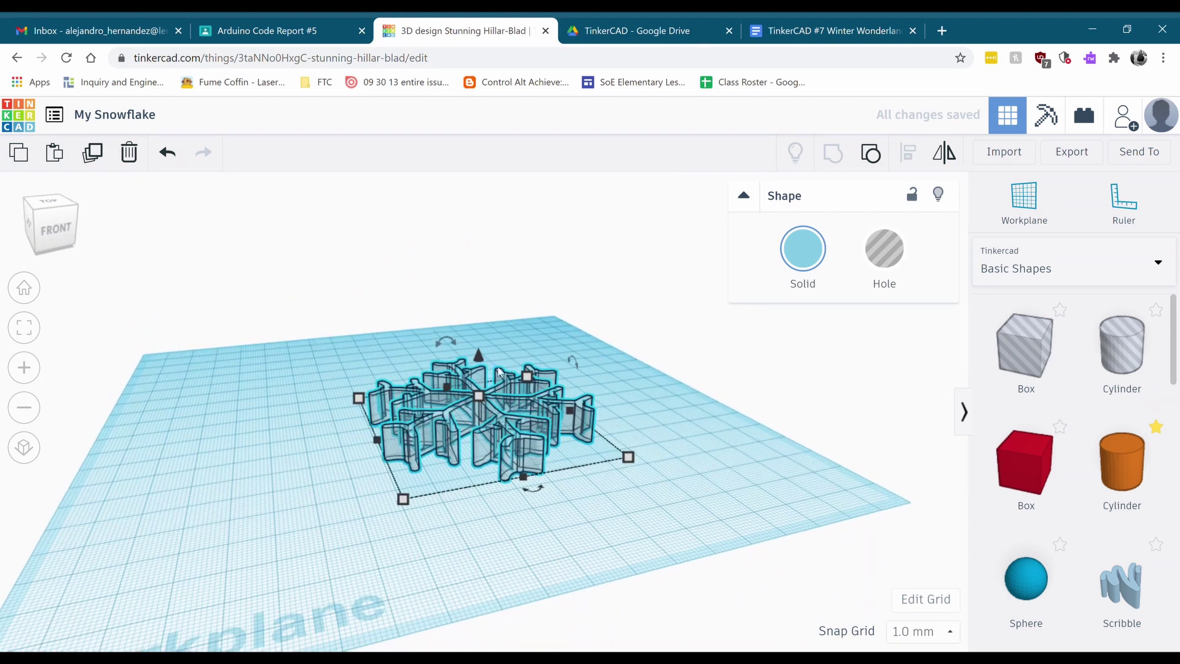
pyautogui.moveTo(498, 371); pyautogui.dragTo(490, 353)
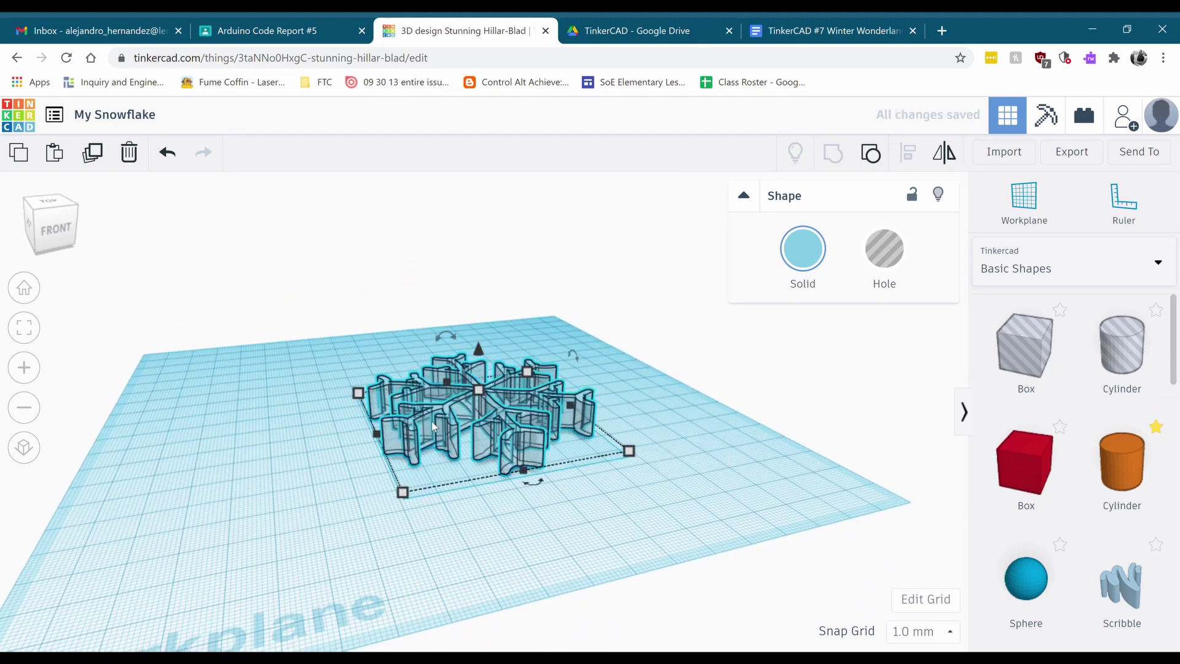
pyautogui.moveTo(478, 389); pyautogui.dragTo(486, 423)
pyautogui.moveTo(400, 409); pyautogui.dragTo(594, 536, button='right')
pyautogui.click(595, 536)
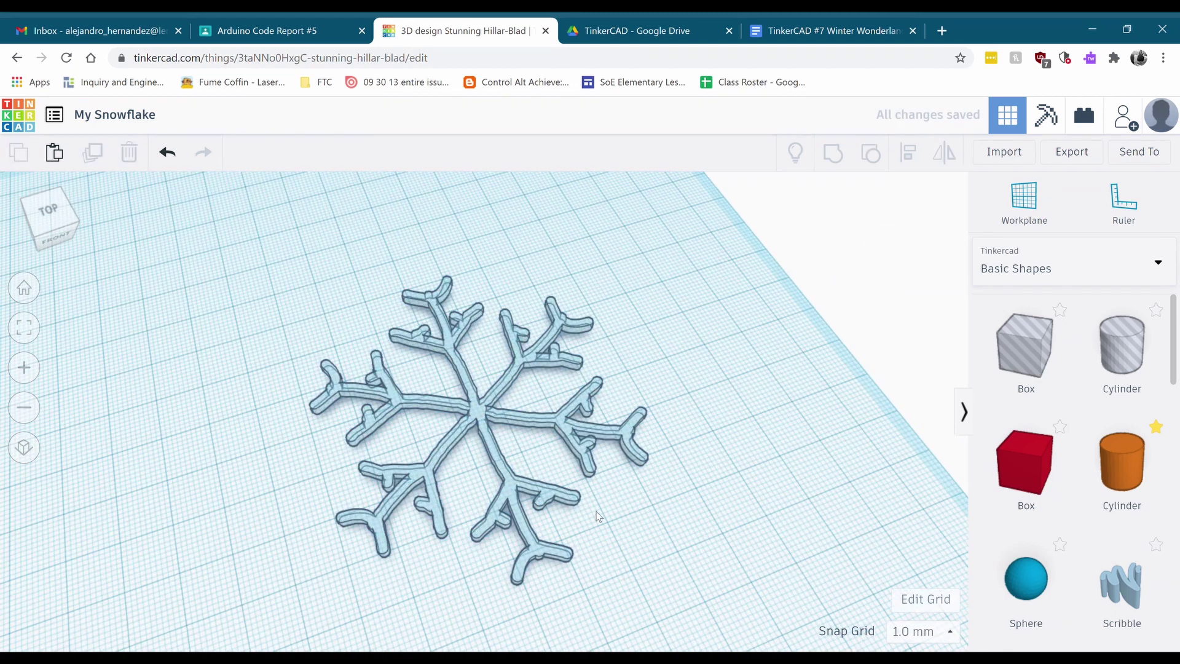
pyautogui.hotkey('ctrl', 'z')
pyautogui.hotkey('ctrl', 'z')
pyautogui.hotkey('ctrl', 'z')
pyautogui.hotkey('ctrl', 'z')
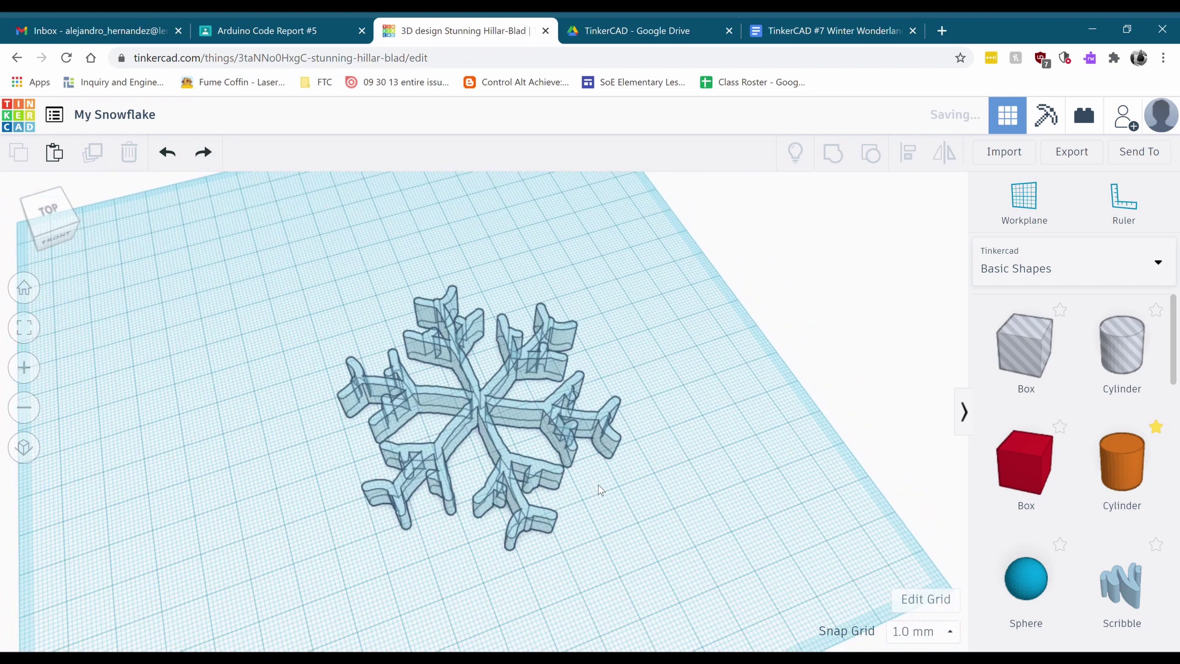
# Undo the grouping and drag individual arm pieces around the workplane.
pyautogui.hotkey('ctrl', 'z')
pyautogui.hotkey('ctrl', 'z')
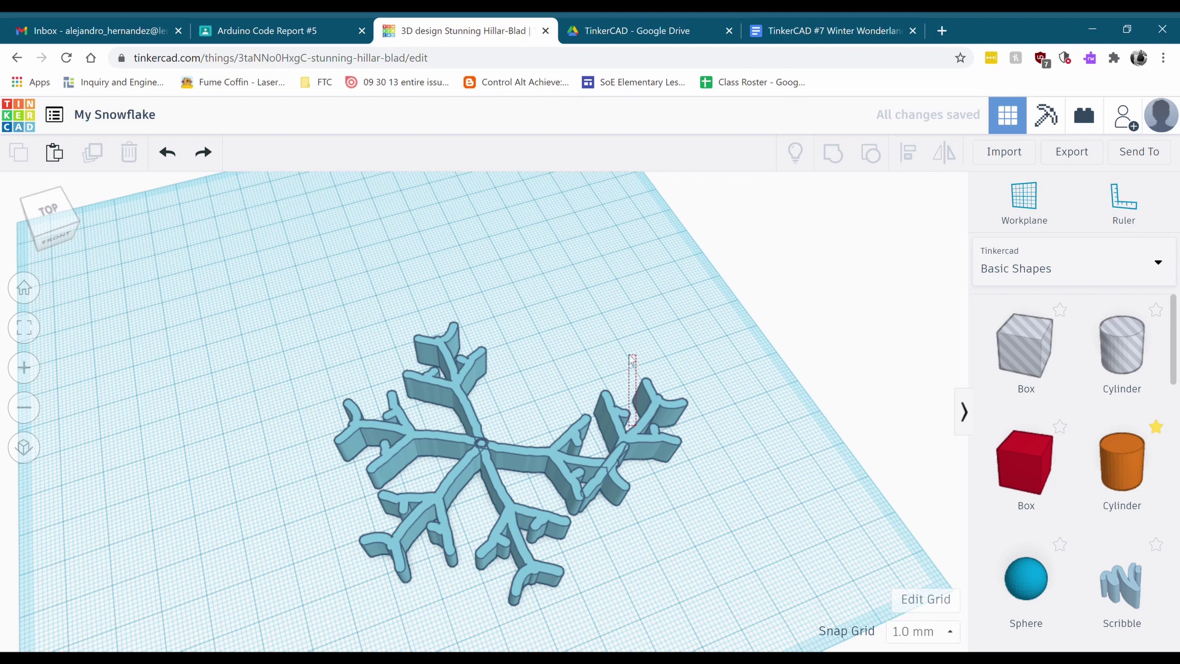
pyautogui.moveTo(627, 428)
pyautogui.mouseDown()
pyautogui.moveTo(585, 464)
pyautogui.moveTo(590, 485)
pyautogui.mouseUp()
pyautogui.click(519, 535)
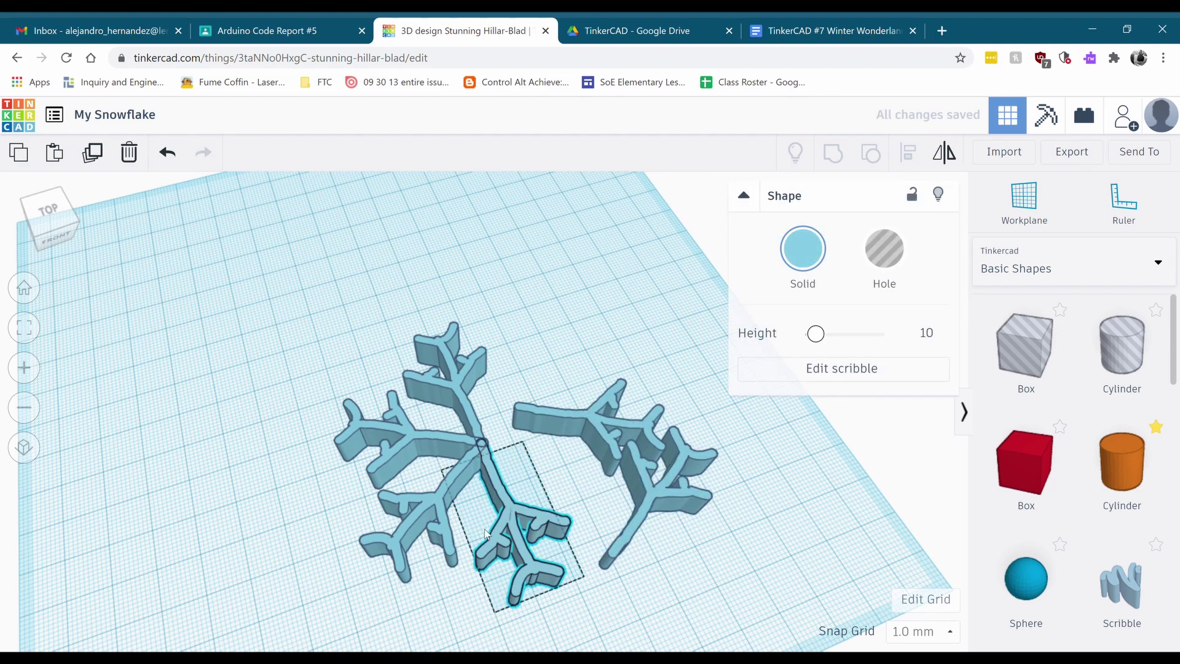
pyautogui.moveTo(426, 534); pyautogui.dragTo(608, 486)
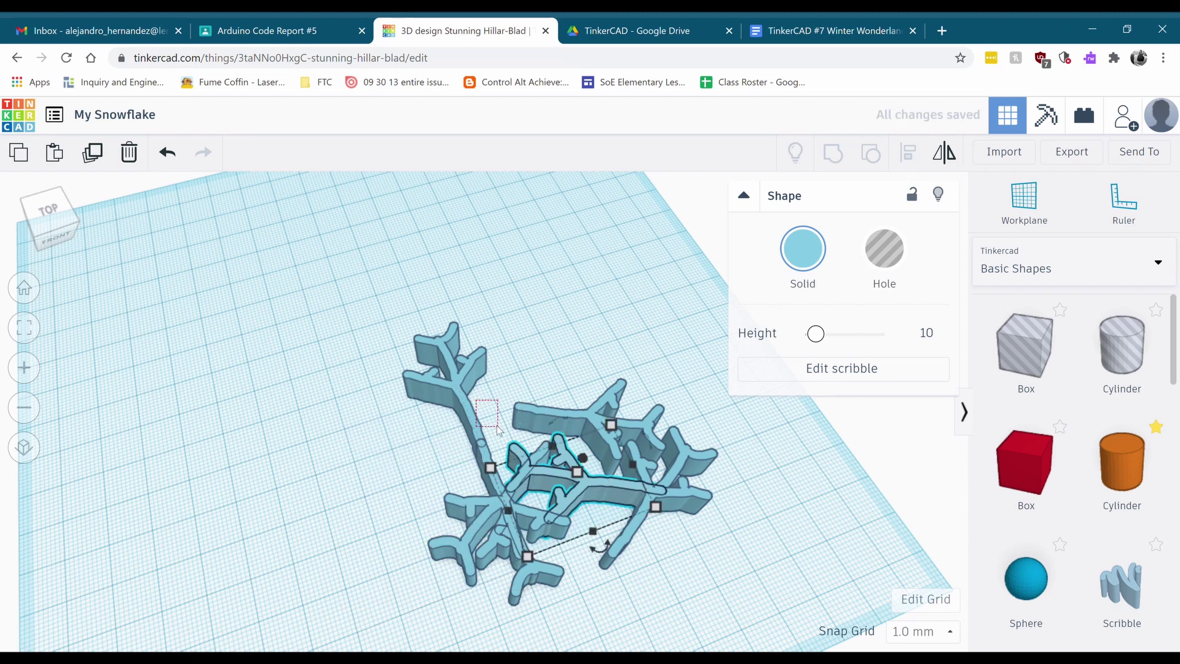
pyautogui.moveTo(535, 479); pyautogui.dragTo(415, 434)
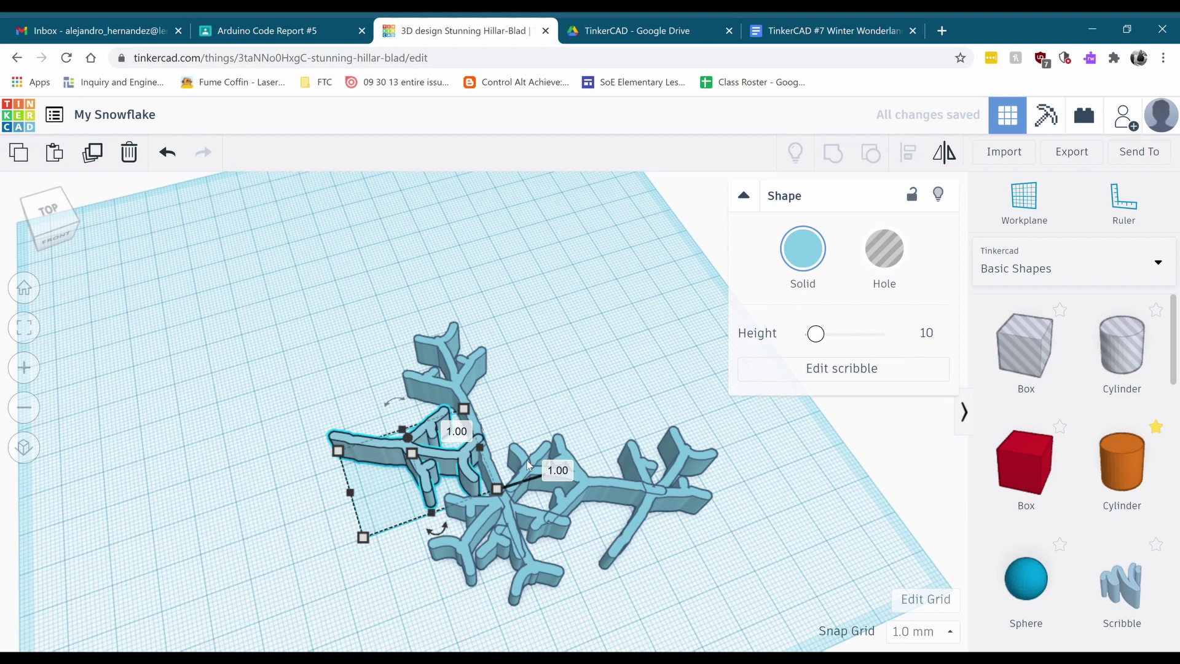
# Undo five arm moves, then drag the stray arm into the empty upper slot.
pyautogui.click(166, 154)
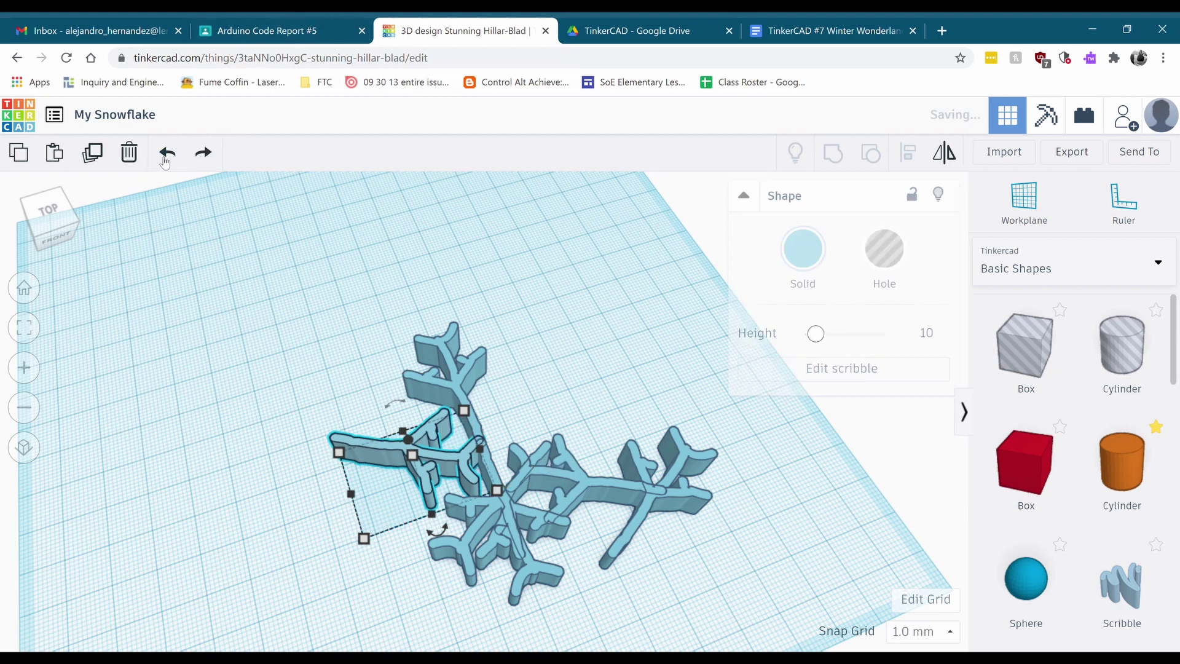
pyautogui.click(166, 153)
pyautogui.click(165, 153)
pyautogui.click(166, 153)
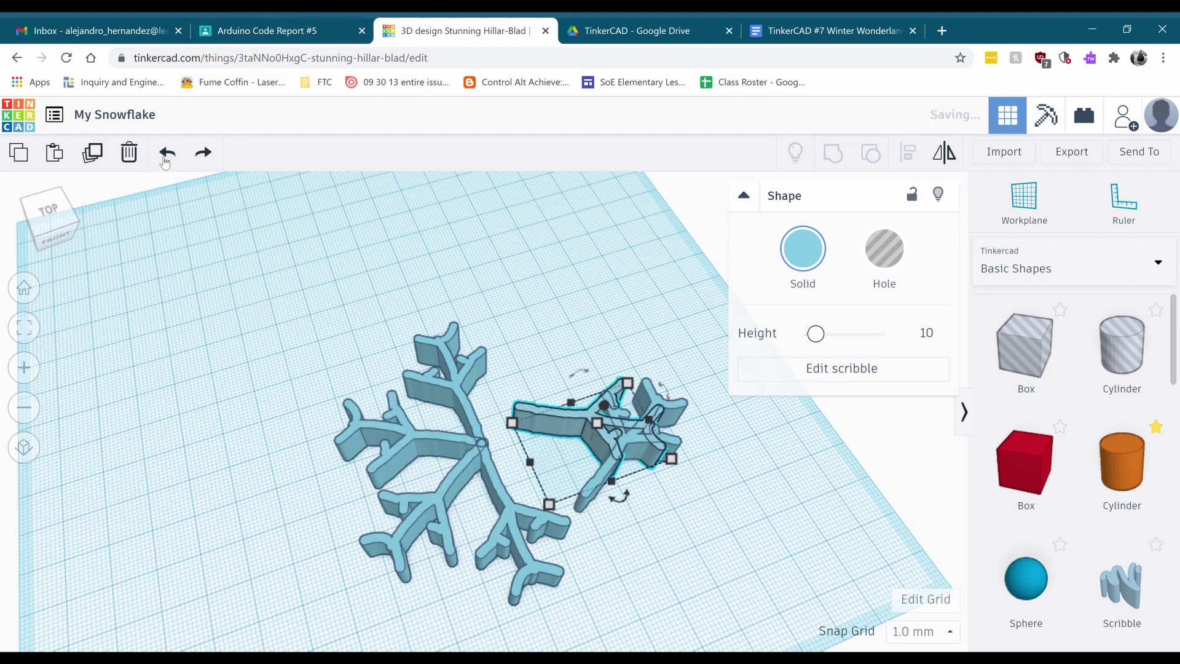
pyautogui.click(165, 153)
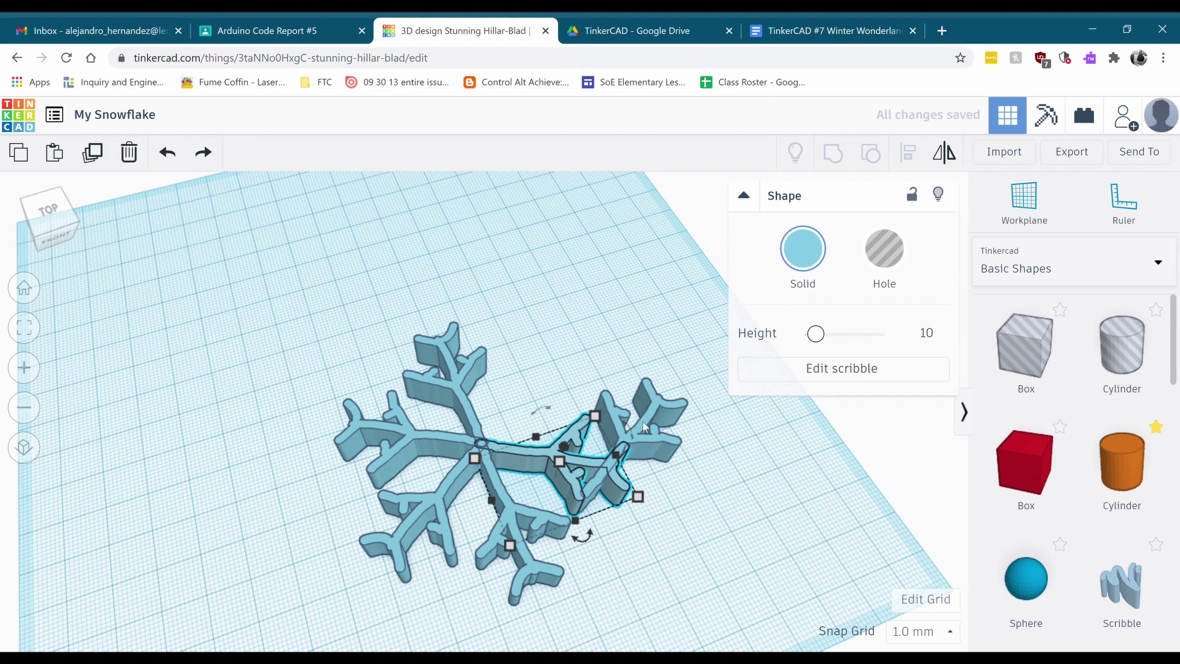
pyautogui.moveTo(644, 427); pyautogui.dragTo(551, 399)
pyautogui.click(743, 505)
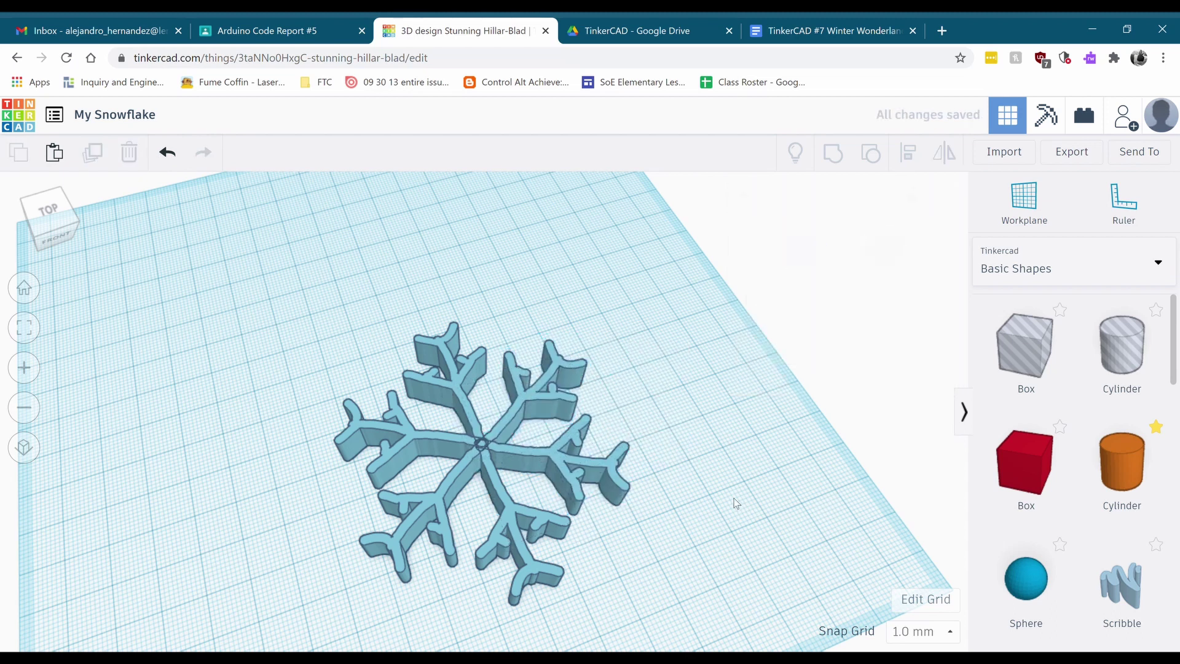